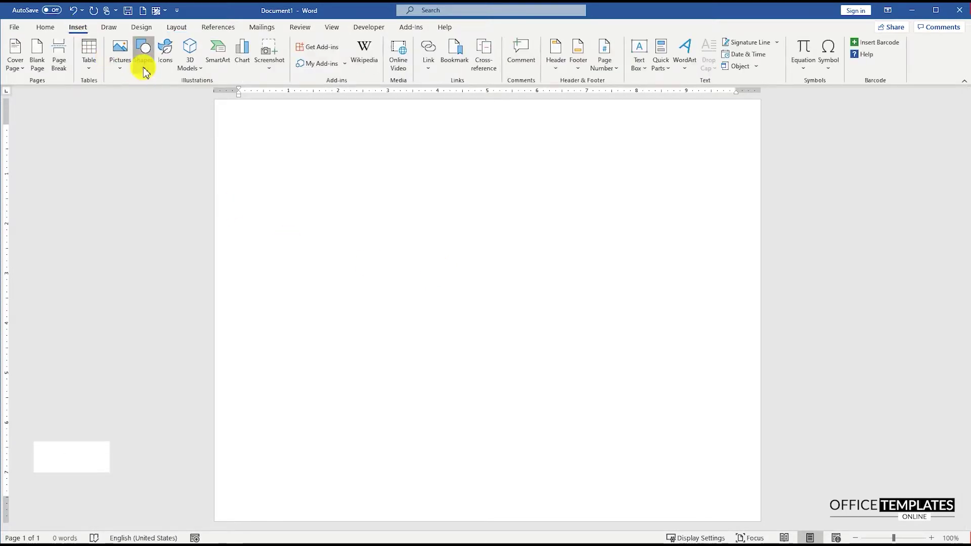
Draw a rectangle across the top of the page, size it to 2.7" high and 11" wide, and align it to the page.
{"action": "left_click", "coordinate": [160, 96]}
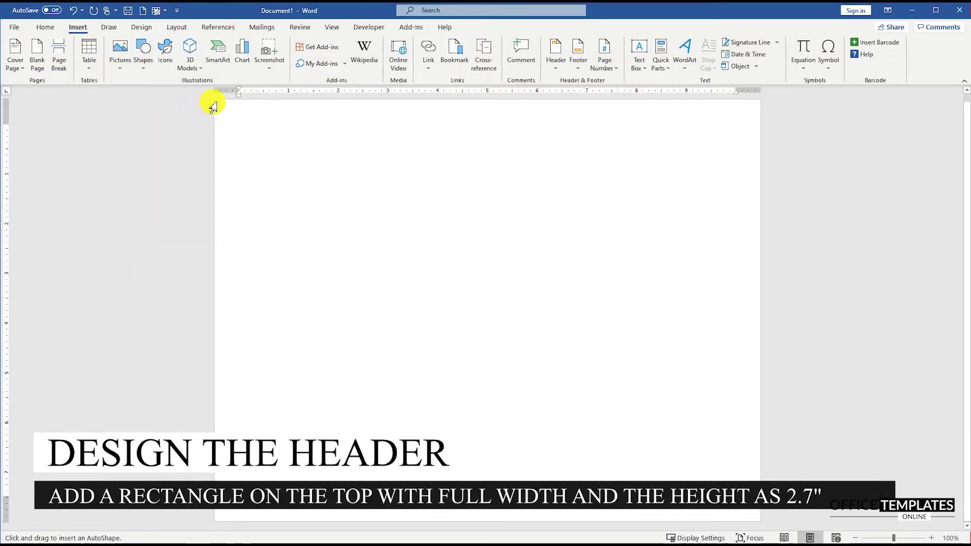
{"action": "left_click_drag", "start_coordinate": [216, 100], "coordinate": [761, 212]}
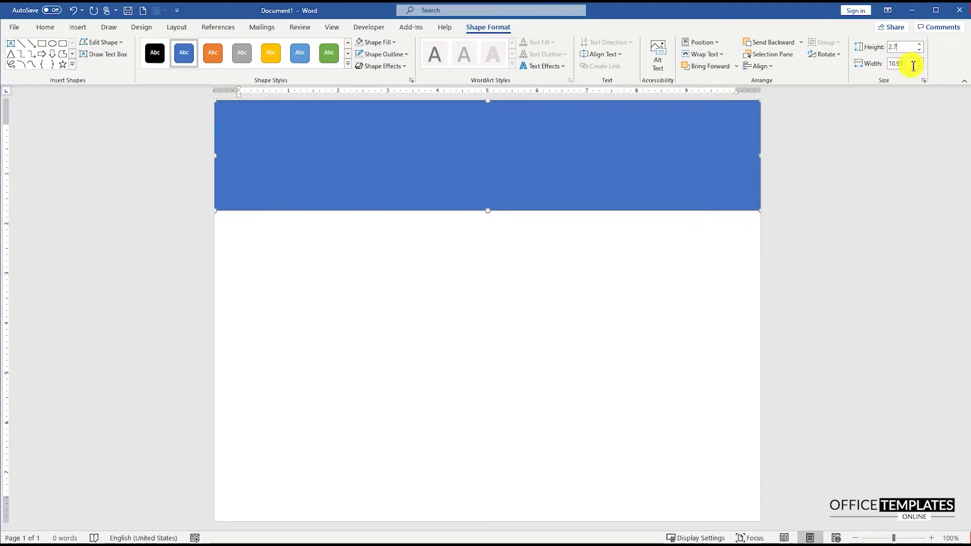
{"action": "key", "text": "Return"}
{"action": "key", "text": "Return"}
{"action": "left_click", "coordinate": [766, 71]}
{"action": "left_click", "coordinate": [770, 94]}
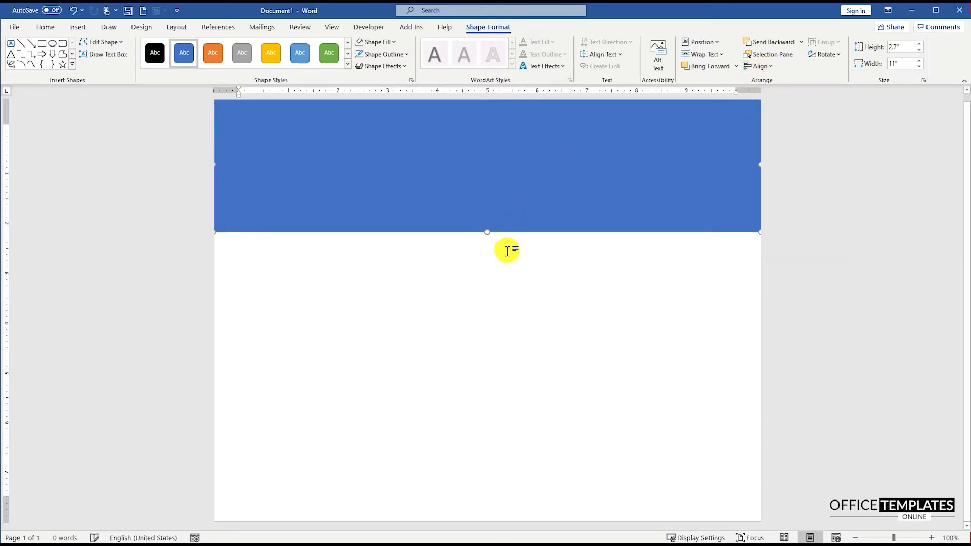
Remove the header rectangle's outline.
{"action": "right_click", "coordinate": [486, 169]}
{"action": "left_click", "coordinate": [543, 135]}
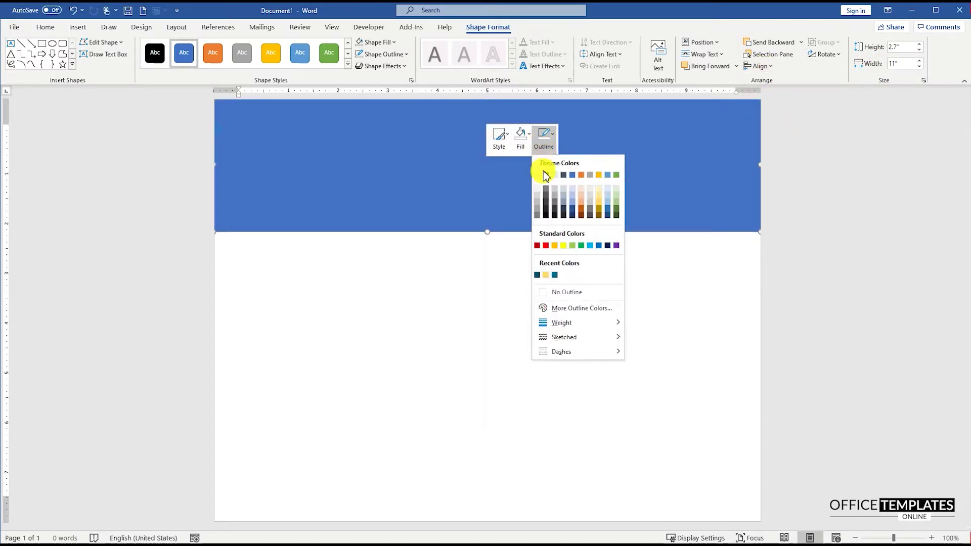
{"action": "left_click", "coordinate": [571, 294]}
Give the header rectangle a gradient fill and color its first gradient stop with the lighter teal recent color.
{"action": "right_click", "coordinate": [505, 188]}
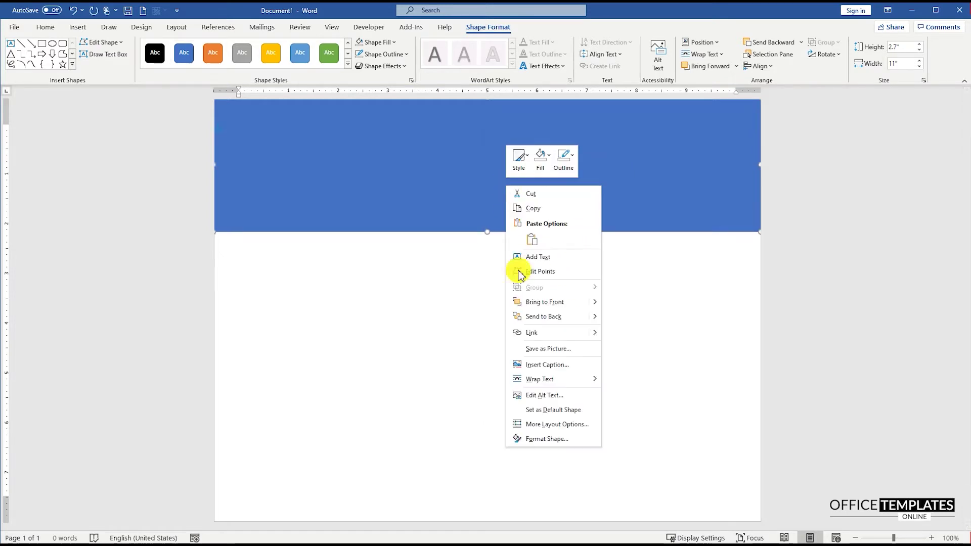
{"action": "left_click", "coordinate": [541, 439]}
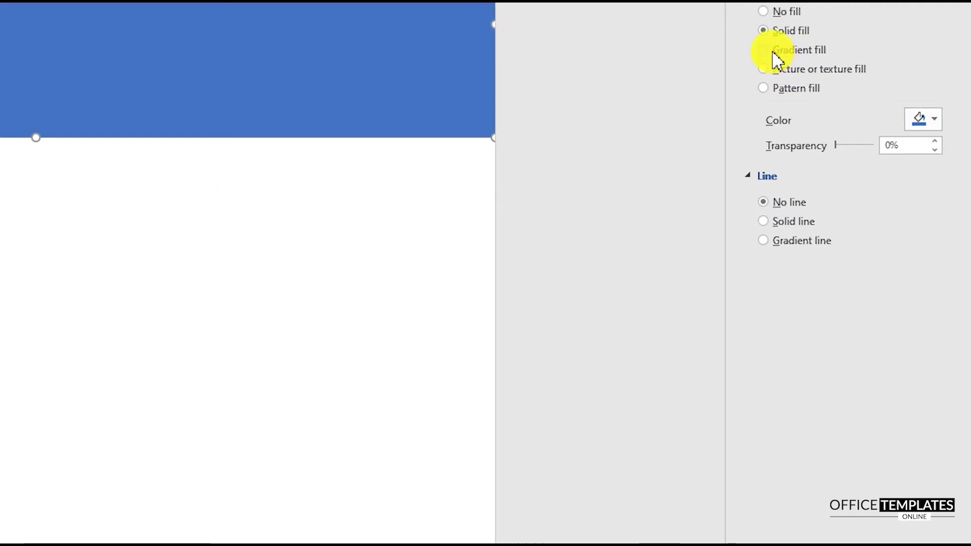
{"action": "left_click", "coordinate": [855, 181]}
{"action": "left_click", "coordinate": [775, 248]}
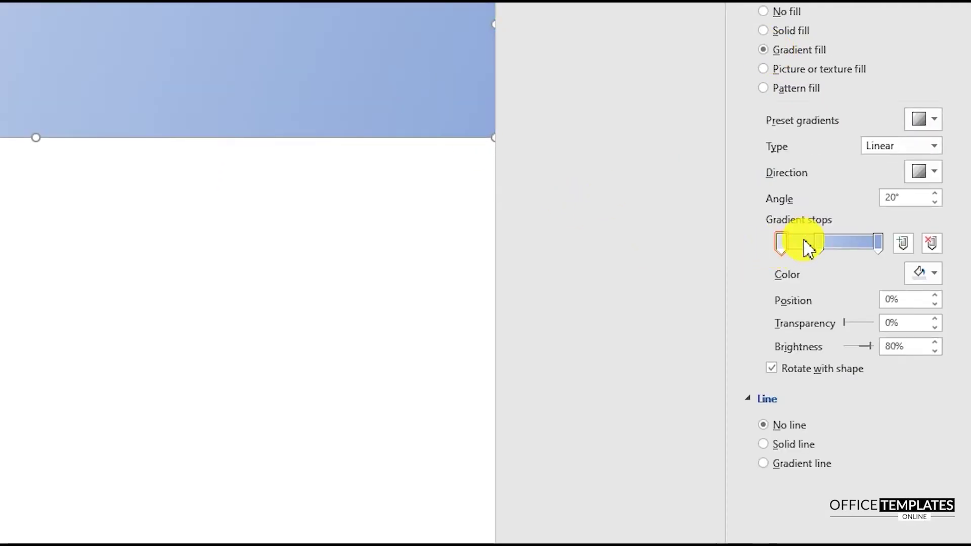
{"action": "left_click", "coordinate": [921, 273]}
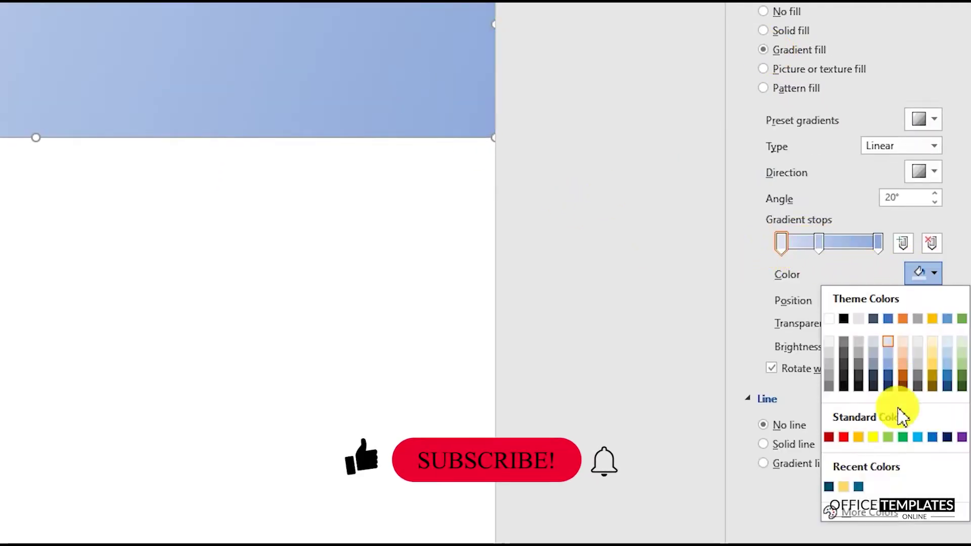
{"action": "left_click", "coordinate": [858, 487]}
Remove the middle gradient stop and color the last stop with the same teal recent color.
{"action": "left_click", "coordinate": [820, 246]}
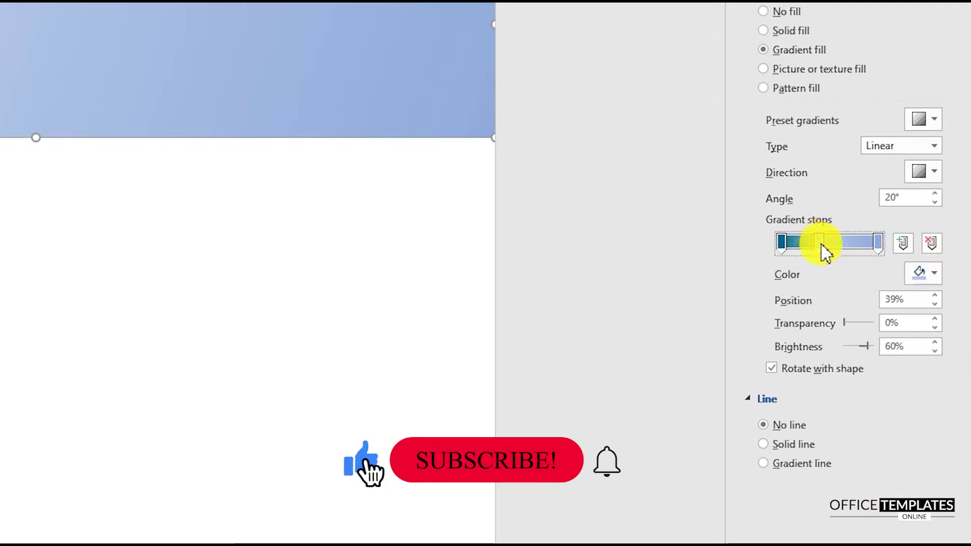
{"action": "left_click", "coordinate": [933, 247]}
{"action": "left_click", "coordinate": [879, 244]}
{"action": "left_click", "coordinate": [926, 273]}
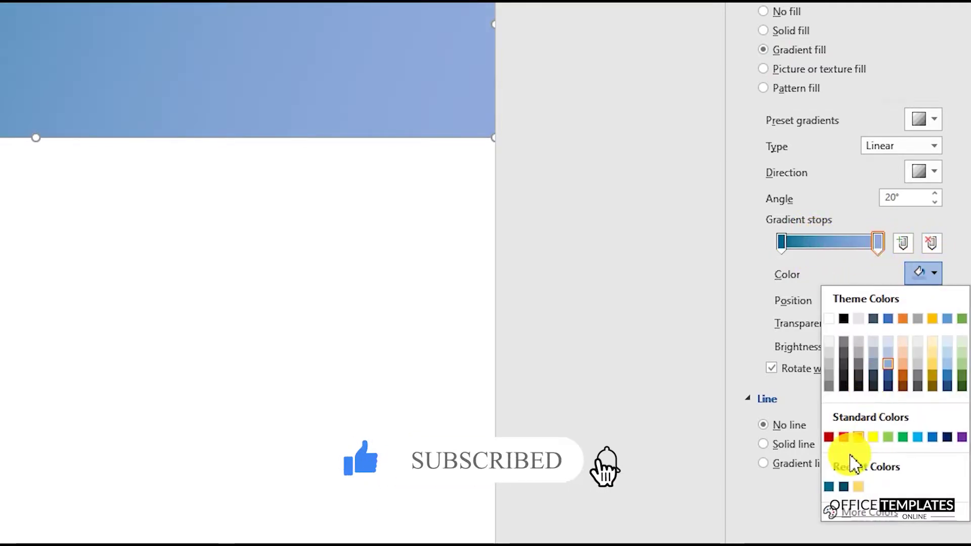
{"action": "left_click", "coordinate": [829, 487]}
Darken the first gradient stop to -12% brightness.
{"action": "left_click", "coordinate": [781, 243]}
{"action": "left_click_drag", "start_coordinate": [906, 347], "coordinate": [874, 347]}
{"action": "left_click", "coordinate": [878, 244]}
{"action": "left_click", "coordinate": [0, 66]}
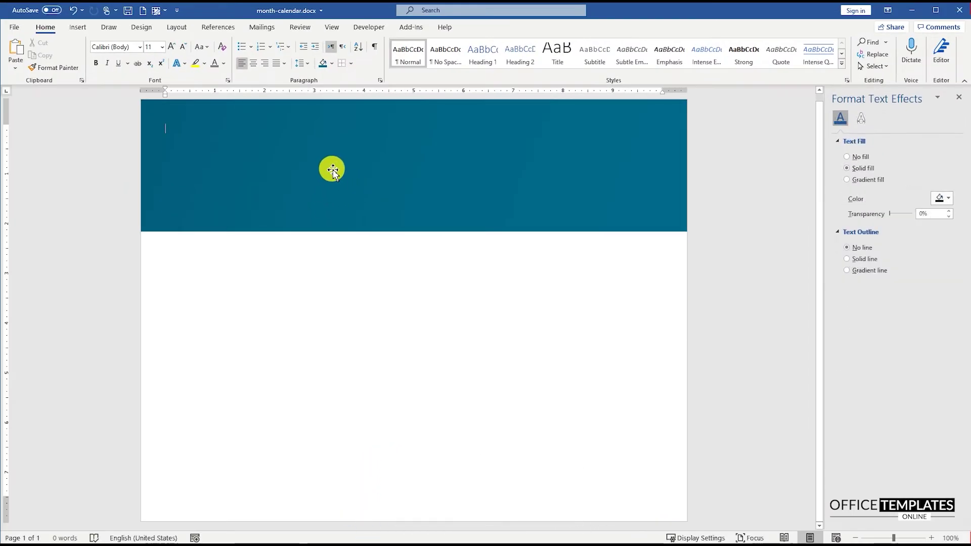
Duplicate the header rectangle directly below itself and set the copy's height to 0.59".
{"action": "left_click", "coordinate": [288, 130]}
{"action": "left_click_drag", "start_coordinate": [288, 130], "coordinate": [294, 264]}
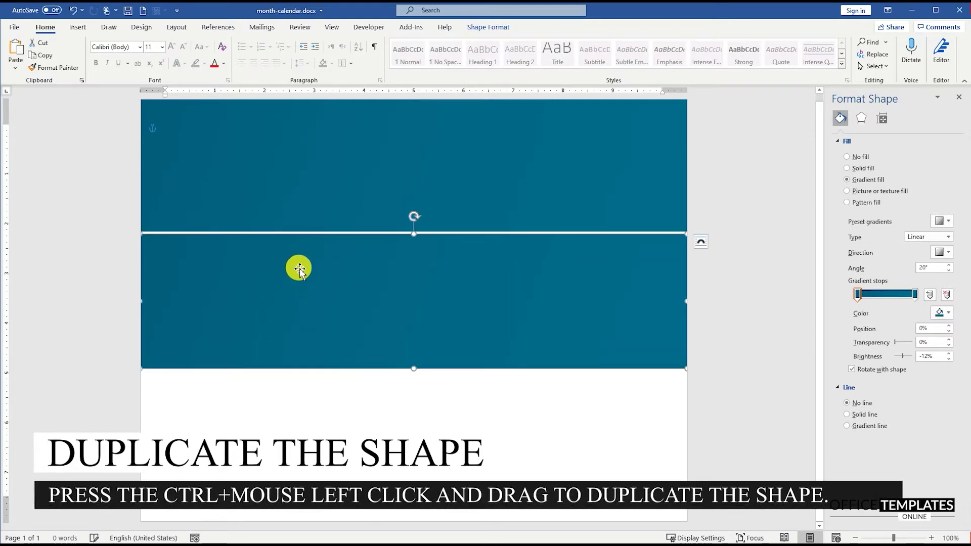
{"action": "right_click", "coordinate": [331, 287]}
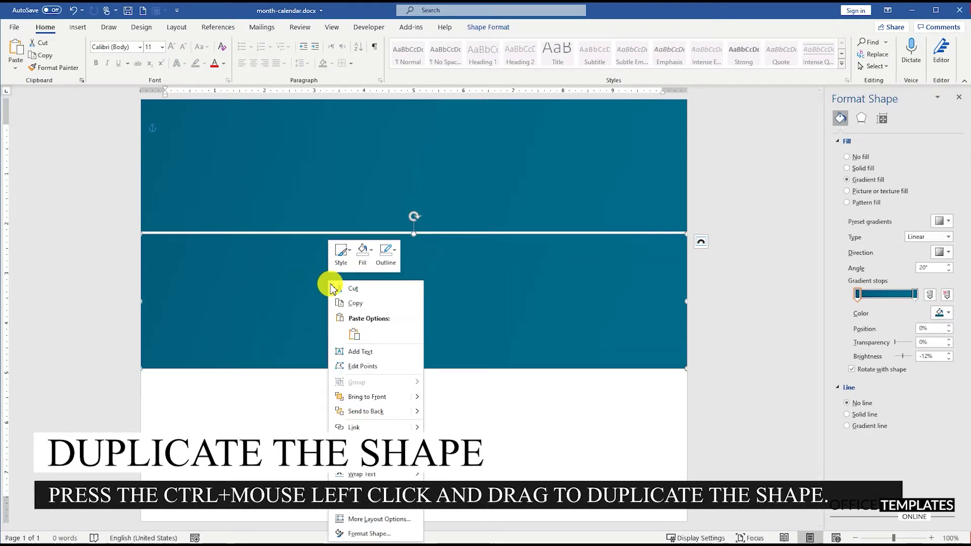
{"action": "left_click", "coordinate": [372, 532]}
{"action": "left_click", "coordinate": [488, 27]}
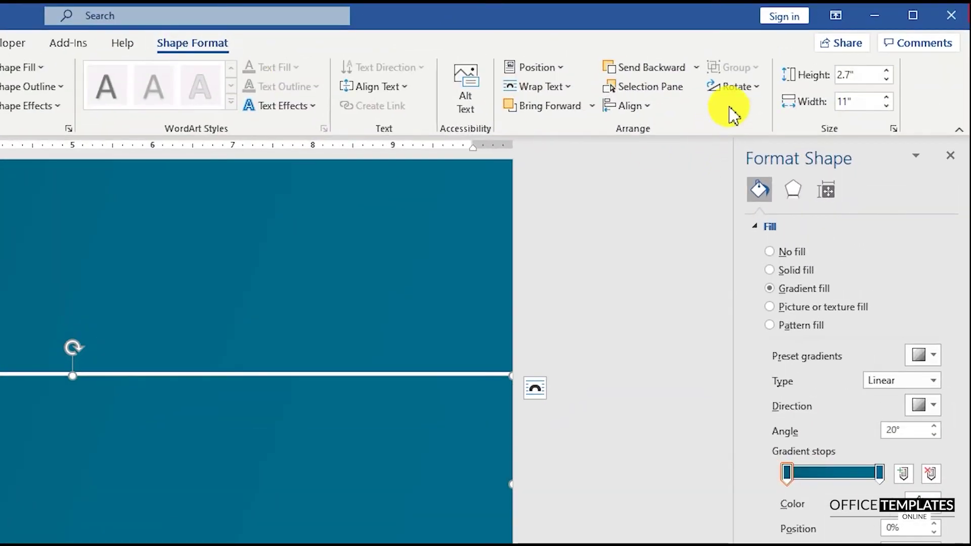
{"action": "left_click", "coordinate": [862, 76]}
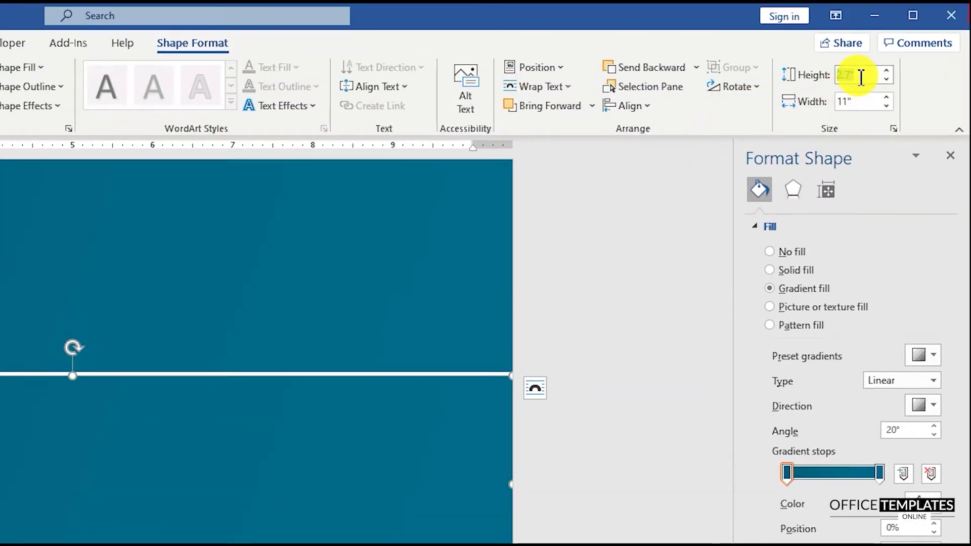
{"action": "type", "text": "0.59"}
{"action": "key", "text": "Return"}
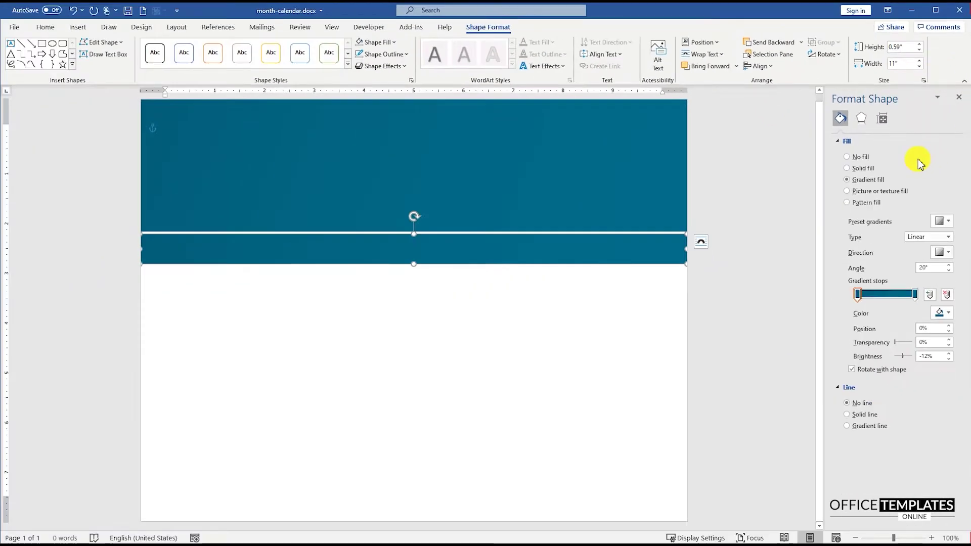
Fill the narrow strip with the solid dark teal recent color and move it up flush against the header rectangle.
{"action": "left_click", "coordinate": [860, 168]}
{"action": "left_click", "coordinate": [951, 222]}
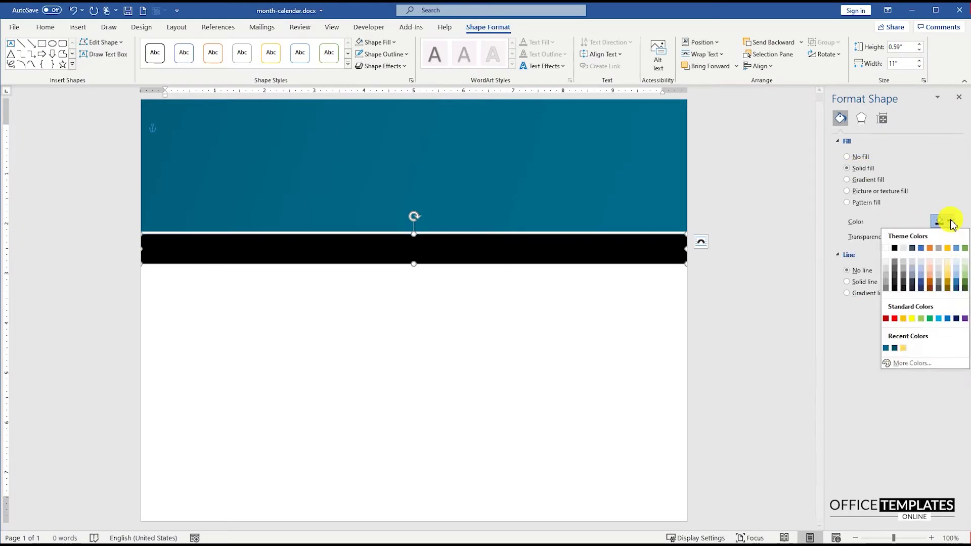
{"action": "left_click", "coordinate": [894, 349]}
{"action": "left_click_drag", "start_coordinate": [450, 253], "coordinate": [448, 250]}
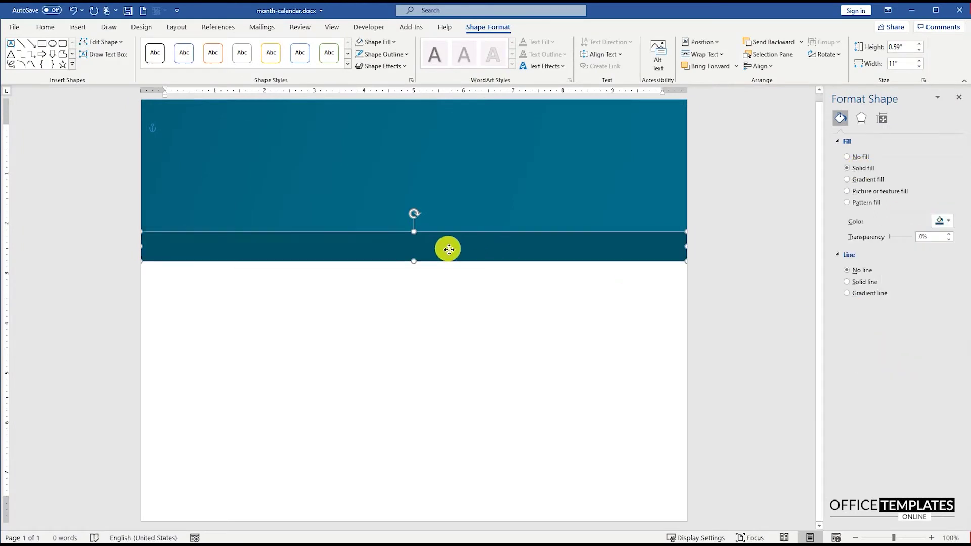
{"action": "left_click", "coordinate": [463, 272]}
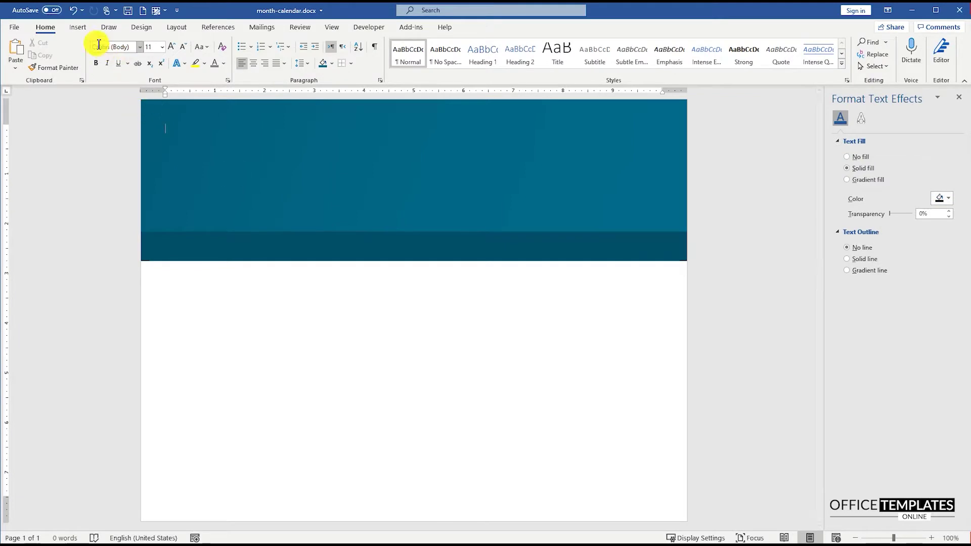
Draw a closed four-sided freeform over the header's right part, about 5.75" wide and 3.87" high, with a slanted left edge reaching below the strip.
{"action": "left_click", "coordinate": [77, 29]}
{"action": "left_click", "coordinate": [141, 56]}
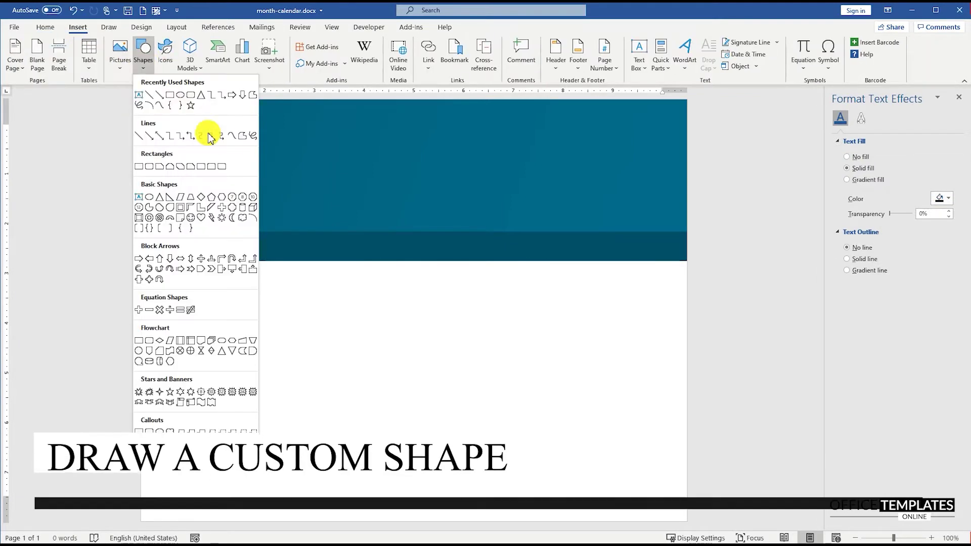
{"action": "left_click", "coordinate": [243, 136]}
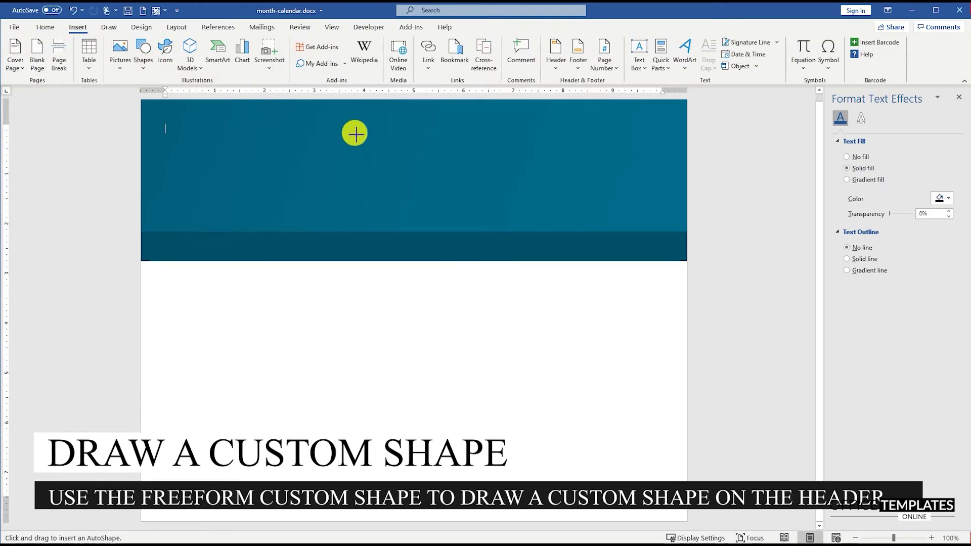
{"action": "left_click", "coordinate": [391, 101]}
{"action": "left_click", "coordinate": [530, 292]}
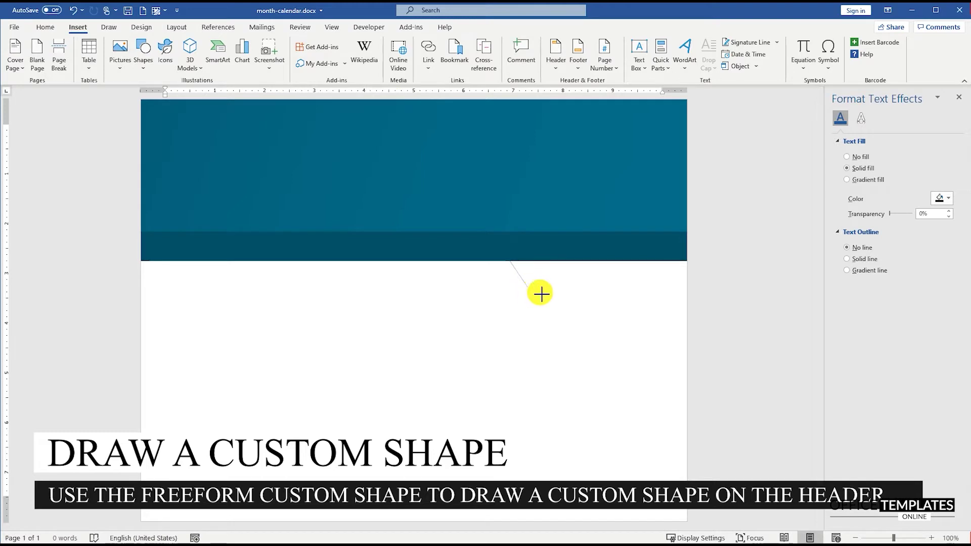
{"action": "left_click", "coordinate": [688, 270]}
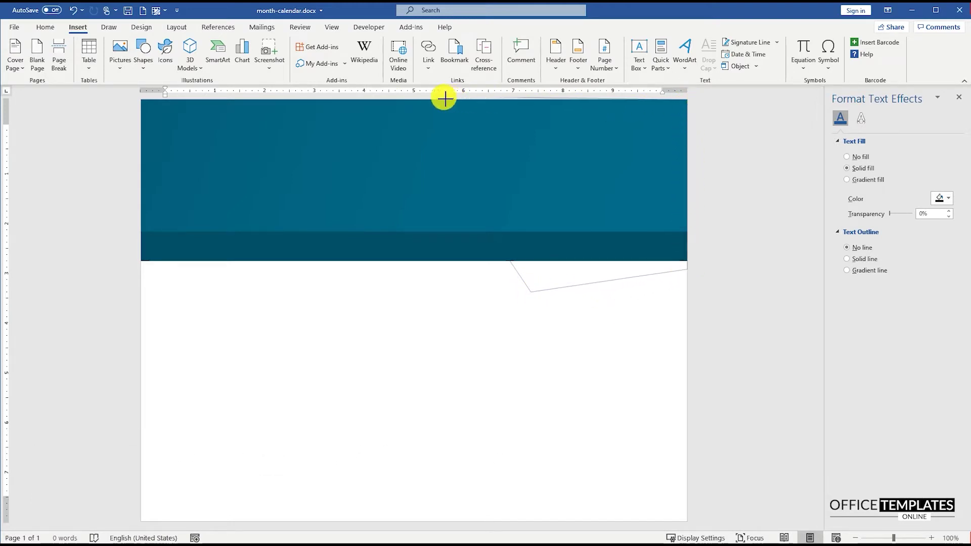
{"action": "left_click", "coordinate": [403, 103]}
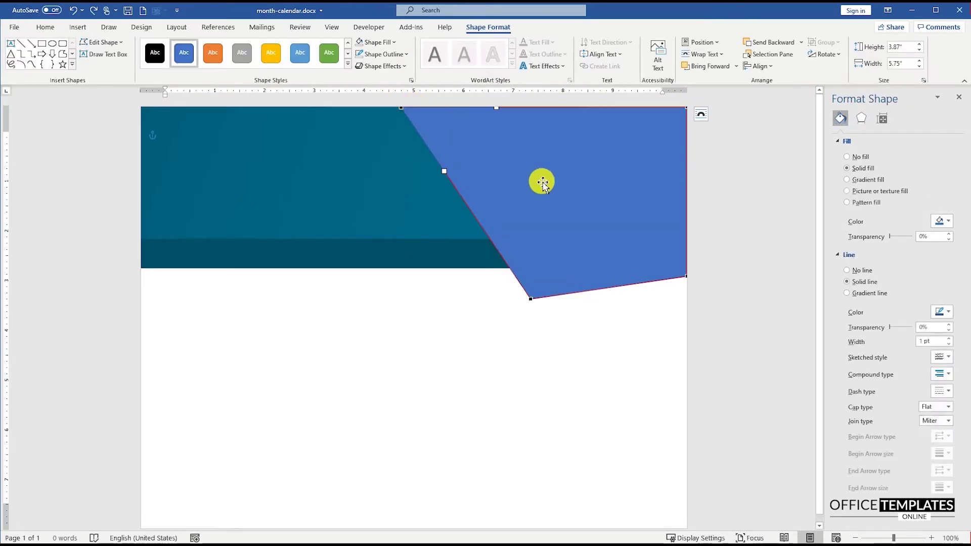
Remove the freeform shape's outline and fill it with the house picture from a file.
{"action": "right_click", "coordinate": [566, 204]}
{"action": "left_click", "coordinate": [625, 177]}
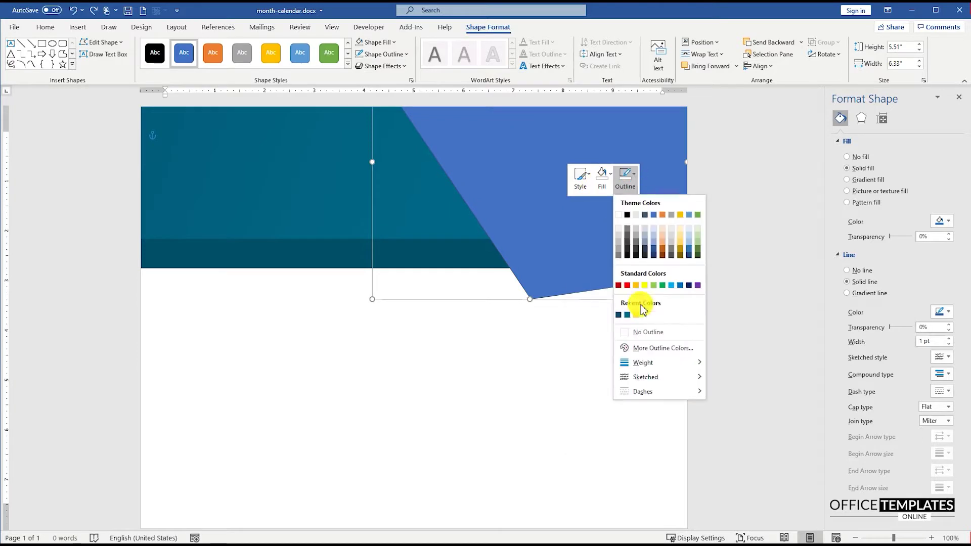
{"action": "left_click", "coordinate": [642, 332]}
{"action": "left_click", "coordinate": [602, 177]}
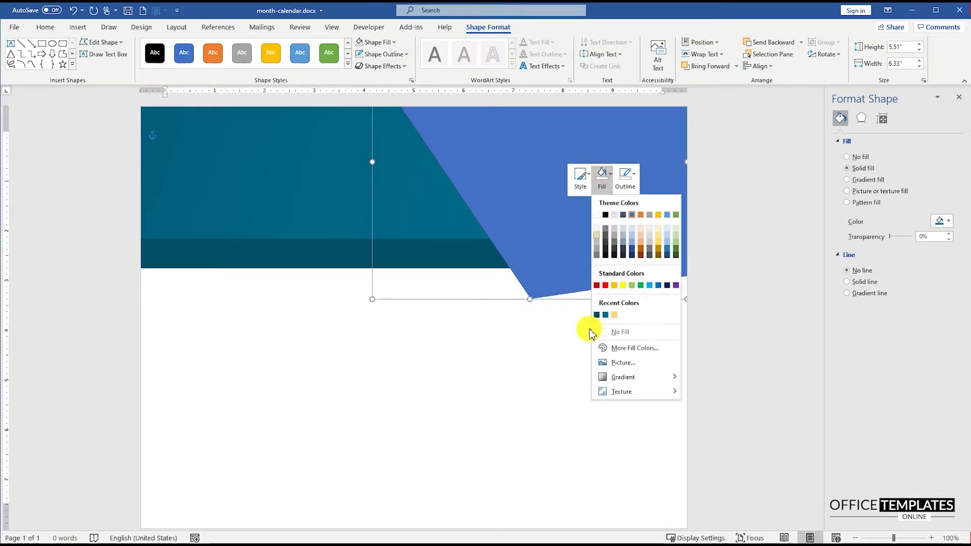
{"action": "left_click", "coordinate": [621, 367]}
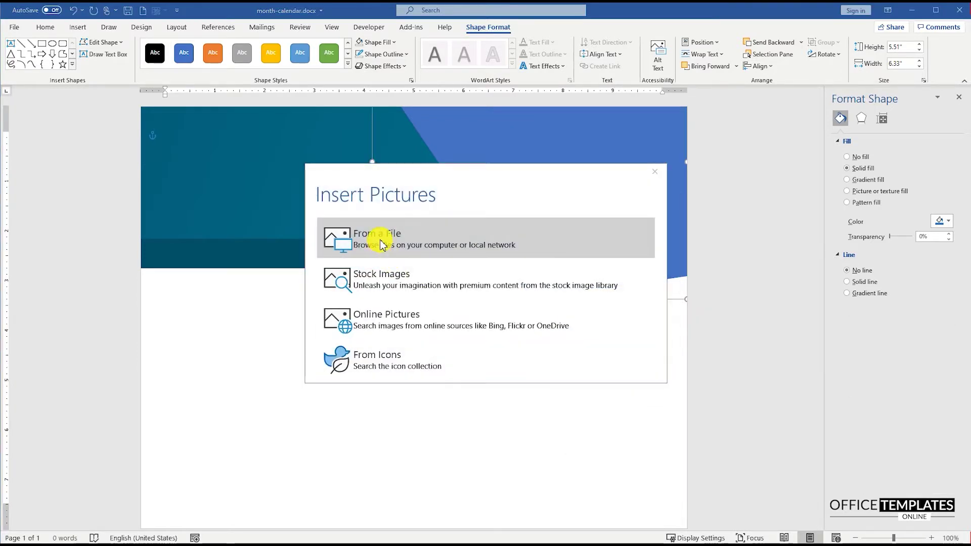
{"action": "left_click", "coordinate": [386, 242]}
{"action": "double_click", "coordinate": [178, 93]}
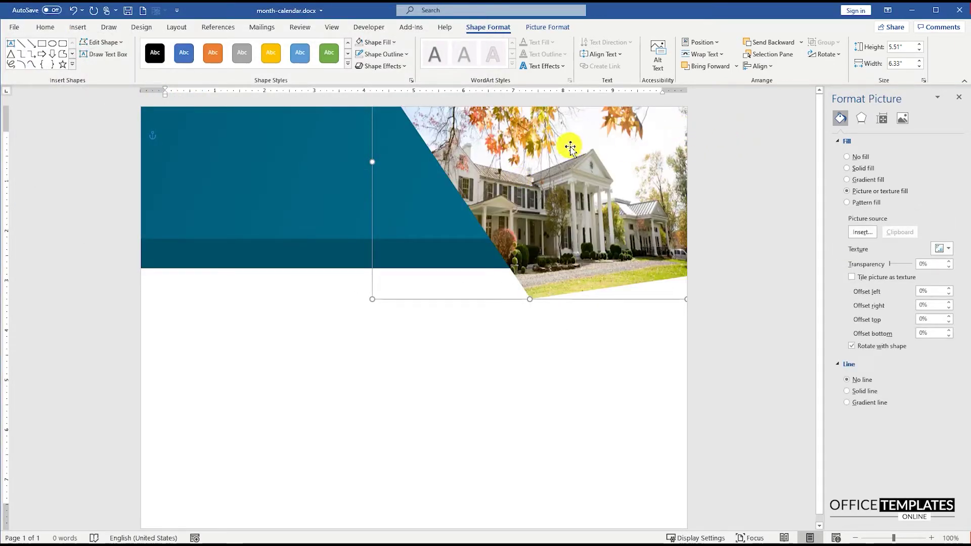
Crop the picture fill, enlarging and repositioning the image so the autumn leaves and house roof show inside the freeform.
{"action": "left_click", "coordinate": [548, 28]}
{"action": "left_click", "coordinate": [871, 71]}
{"action": "left_click", "coordinate": [854, 84]}
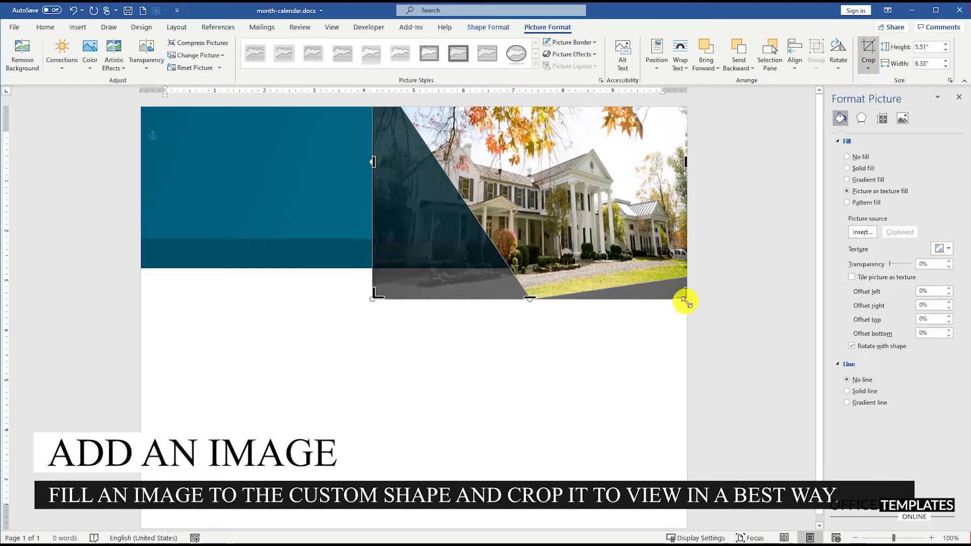
{"action": "left_click_drag", "start_coordinate": [695, 309], "coordinate": [795, 417]}
{"action": "scroll", "coordinate": [651, 288], "scroll_direction": "down", "scroll_amount": 2}
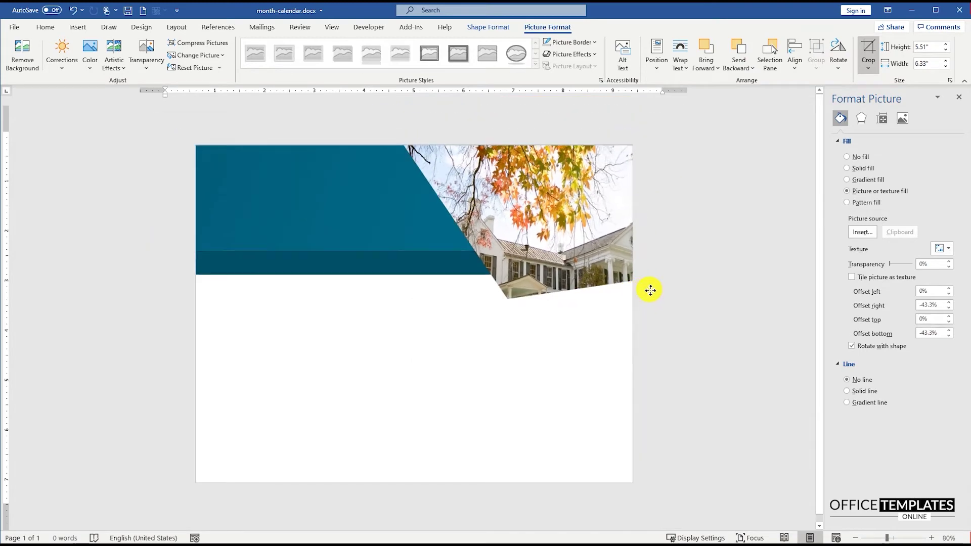
{"action": "left_click_drag", "start_coordinate": [381, 397], "coordinate": [351, 410]}
{"action": "left_click", "coordinate": [709, 244]}
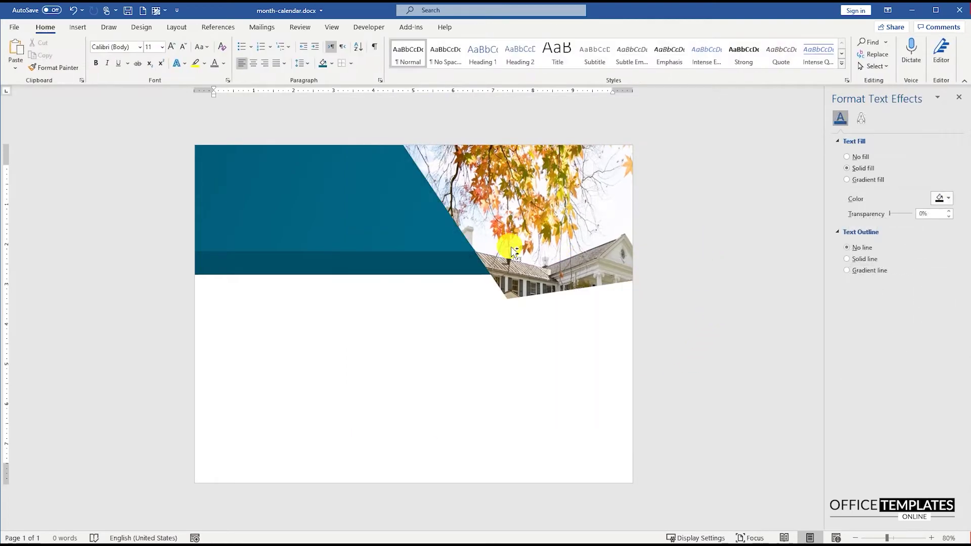
Draw an open freeform outline along the slanted left and bottom edges of the picture shape, about 5.9" wide and 4.01" high.
{"action": "scroll", "coordinate": [511, 246], "scroll_direction": "up", "scroll_amount": 2}
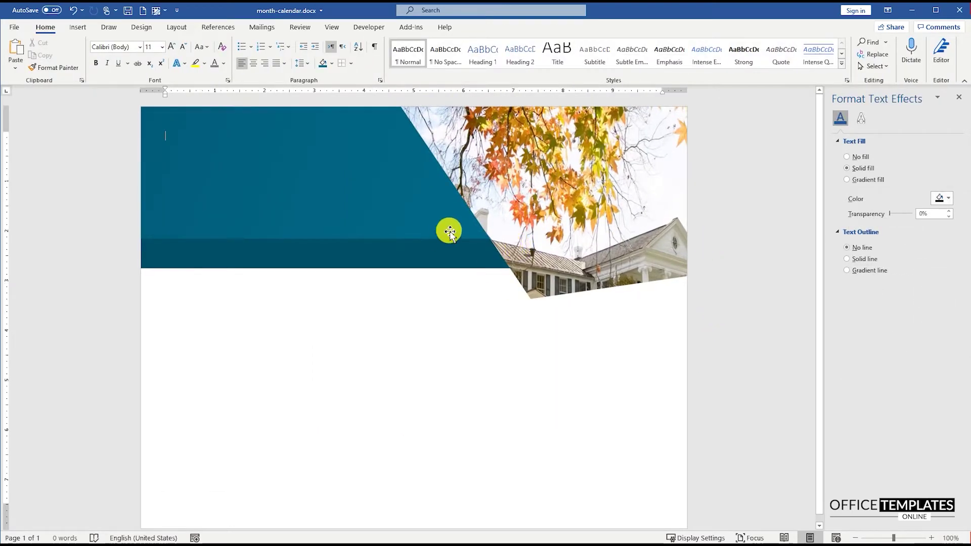
{"action": "scroll", "coordinate": [420, 208], "scroll_direction": "up", "scroll_amount": 1}
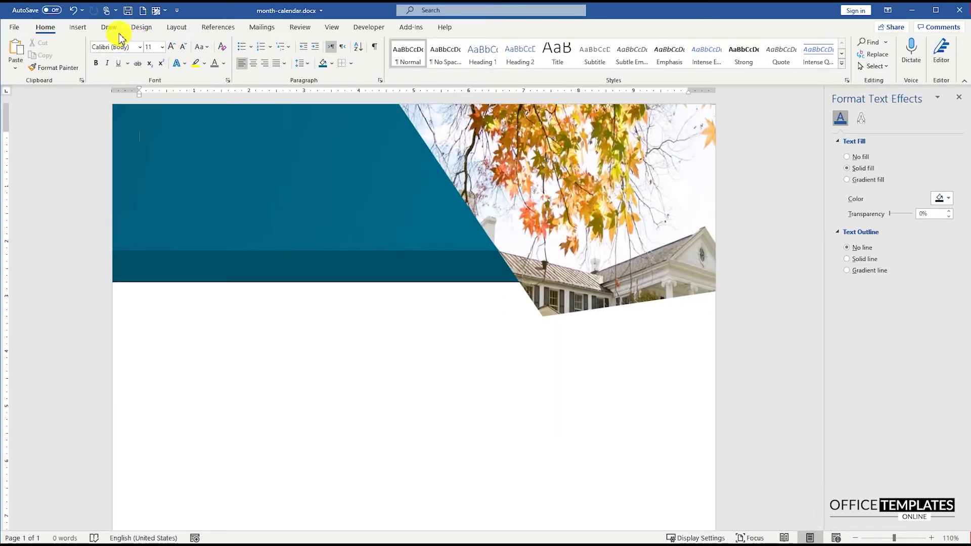
{"action": "left_click", "coordinate": [78, 27]}
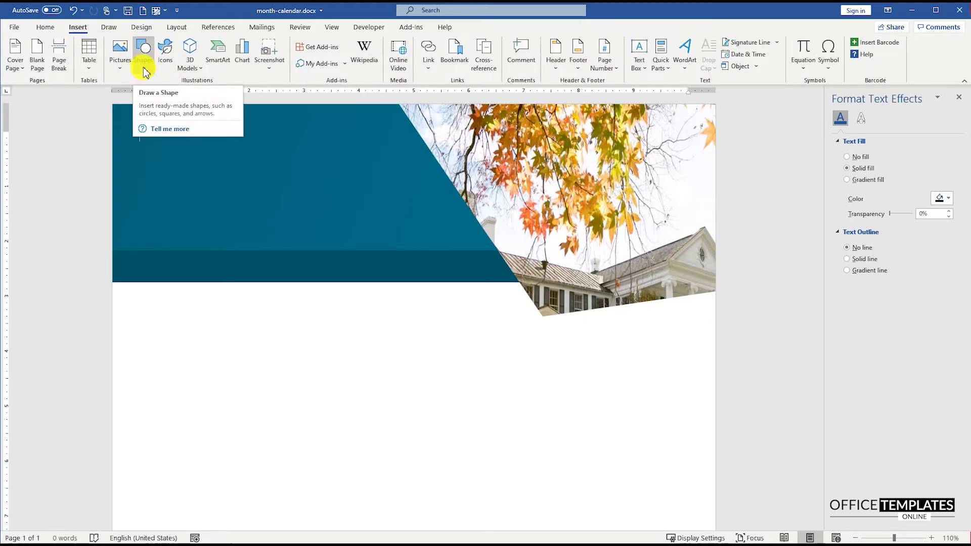
{"action": "left_click", "coordinate": [144, 71]}
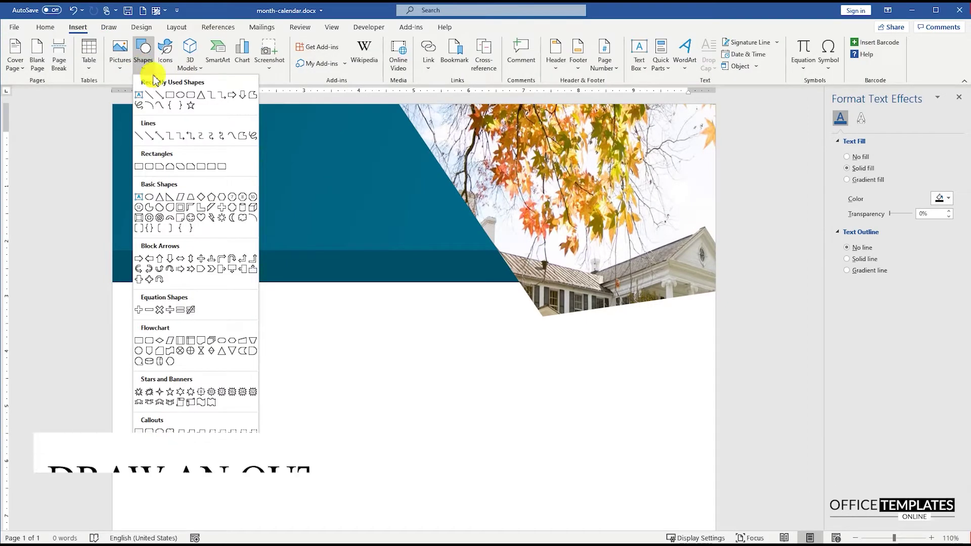
{"action": "left_click", "coordinate": [242, 136]}
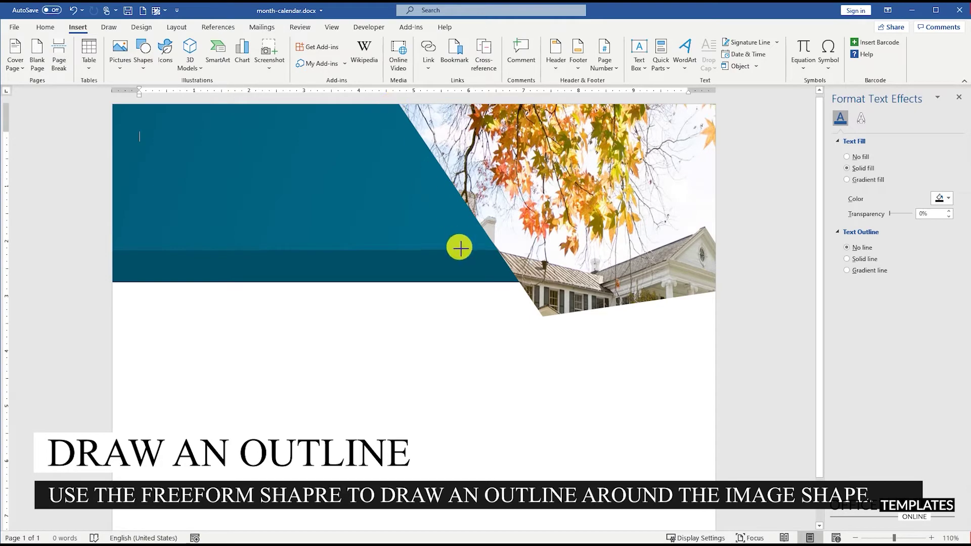
{"action": "left_click", "coordinate": [537, 324]}
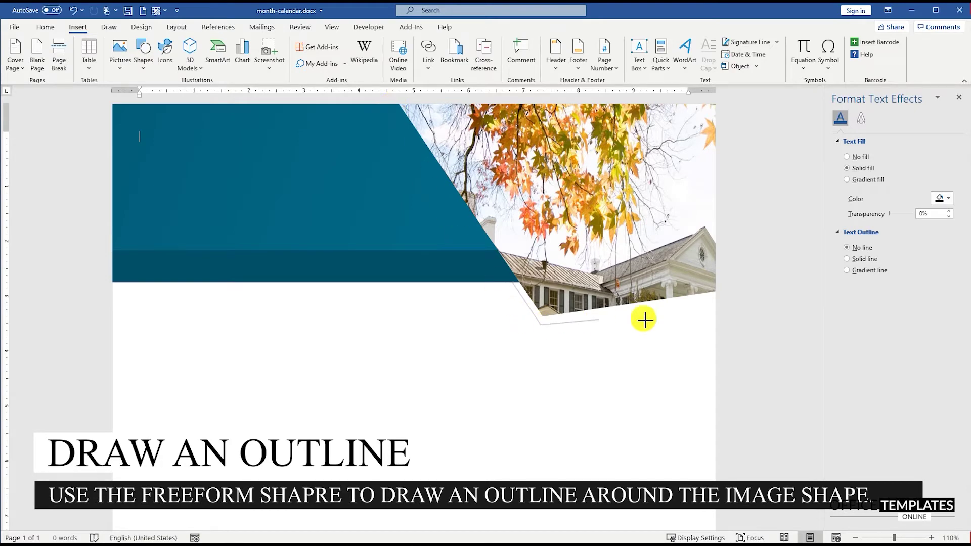
{"action": "double_click", "coordinate": [719, 299]}
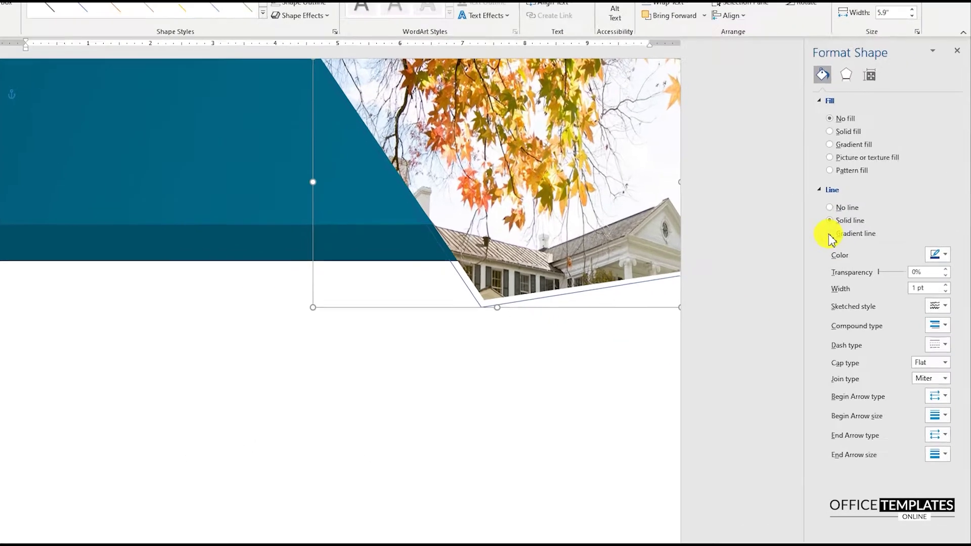
Give the freeform outline a linear gradient line at a 0° angle and color its first stop with the recent teal.
{"action": "left_click", "coordinate": [830, 234]}
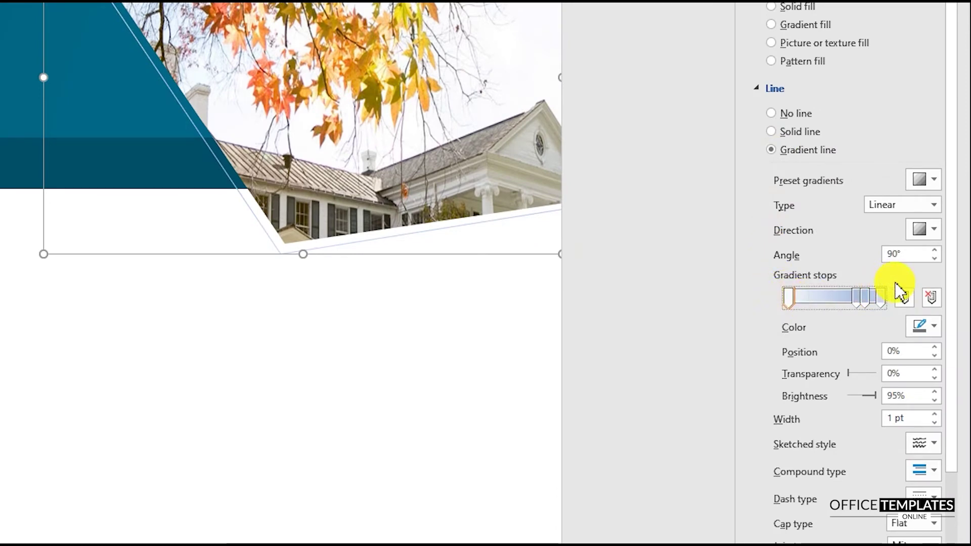
{"action": "left_click_drag", "start_coordinate": [914, 261], "coordinate": [873, 258]}
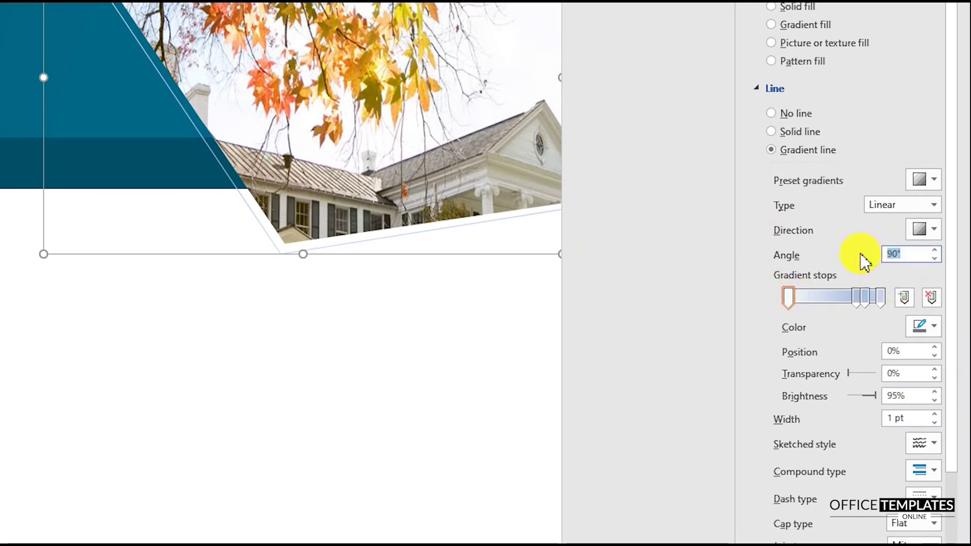
{"action": "type", "text": "0"}
{"action": "left_click", "coordinate": [789, 299]}
{"action": "left_click", "coordinate": [924, 326]}
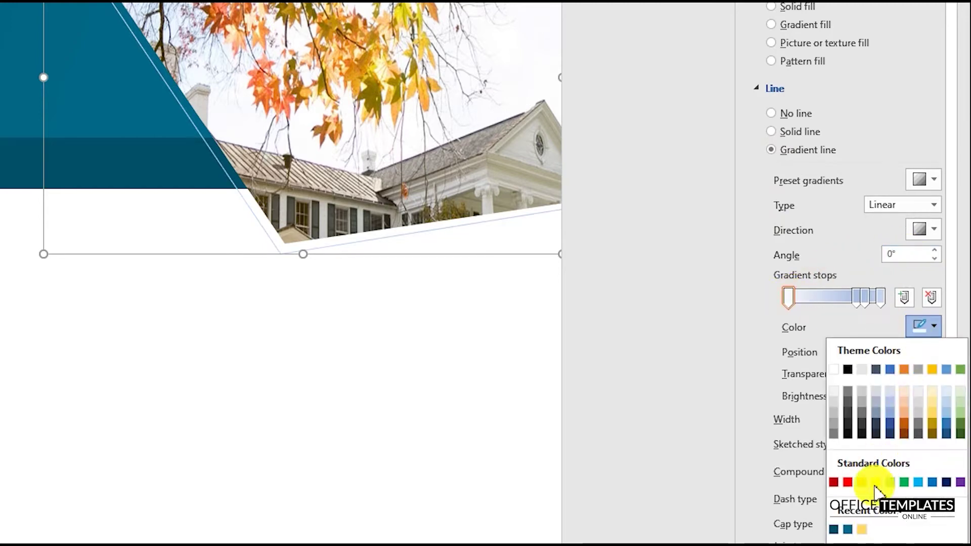
{"action": "left_click", "coordinate": [848, 531]}
Move the outline's second gradient stop to 27%, color it the recent light yellow and set its brightness to -24%.
{"action": "left_click", "coordinate": [828, 296]}
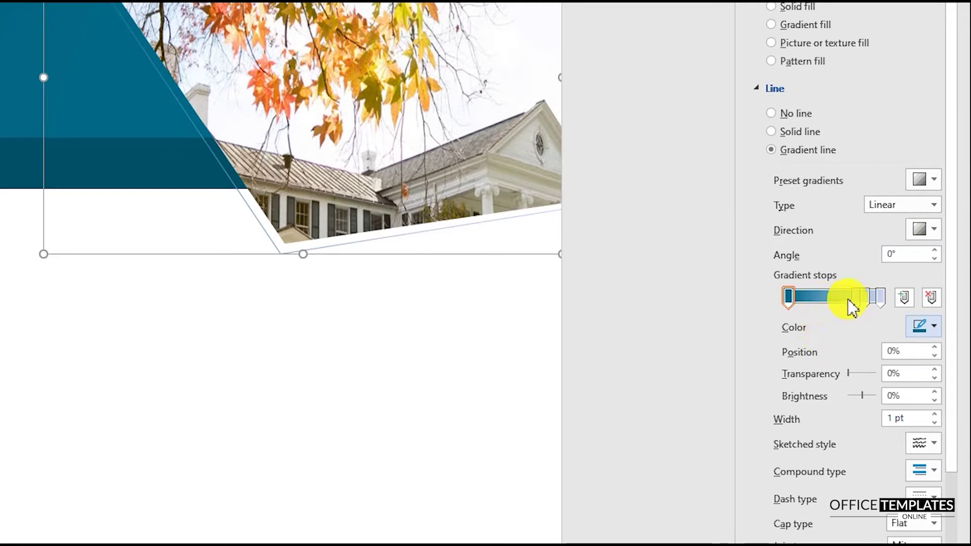
{"action": "left_click", "coordinate": [924, 326]}
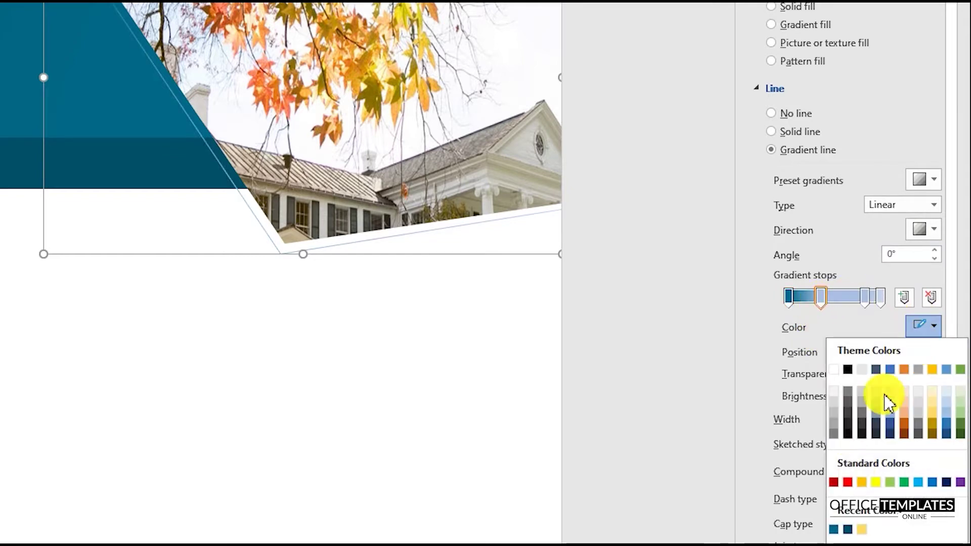
{"action": "left_click", "coordinate": [861, 530]}
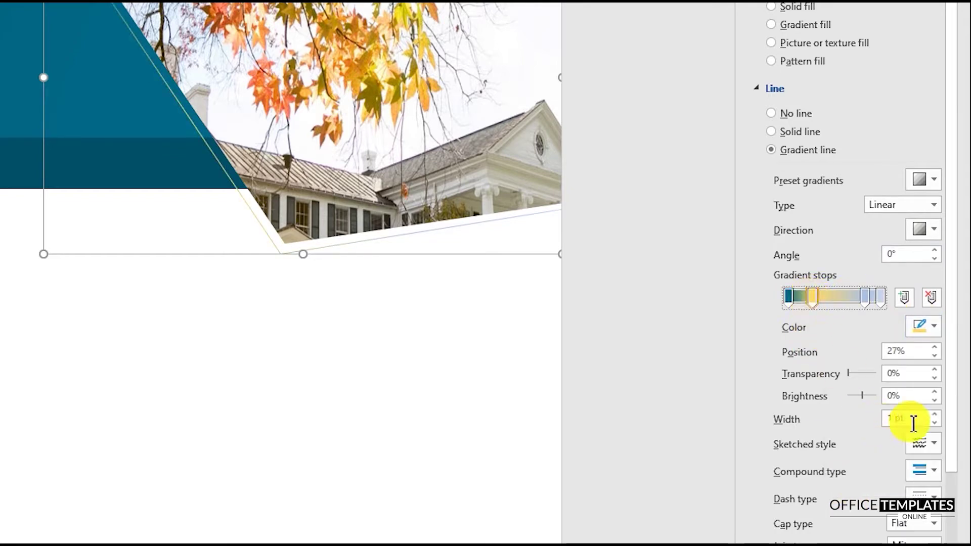
{"action": "left_click", "coordinate": [905, 396]}
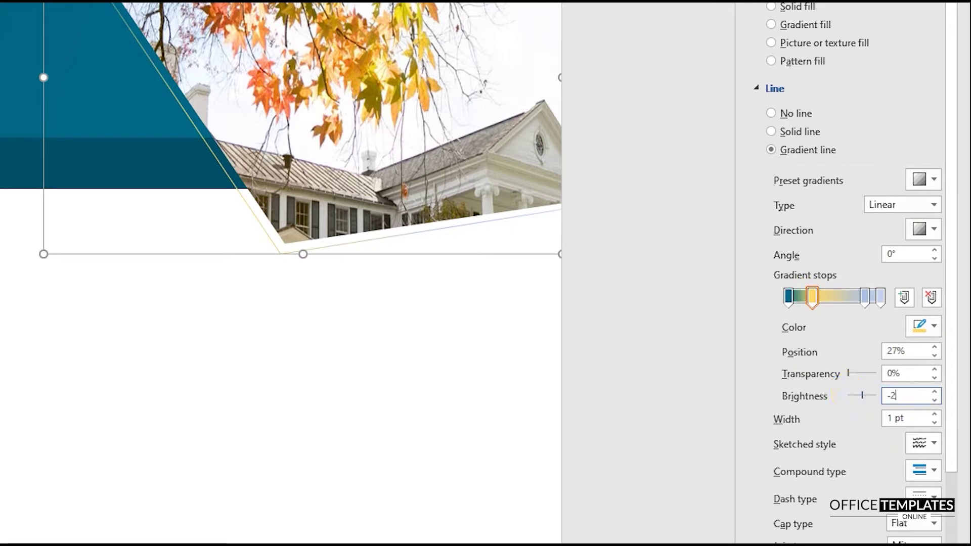
Color the third gradient stop light yellow and move it to 66%, and color the last stop with the recent teal.
{"action": "left_click", "coordinate": [865, 297]}
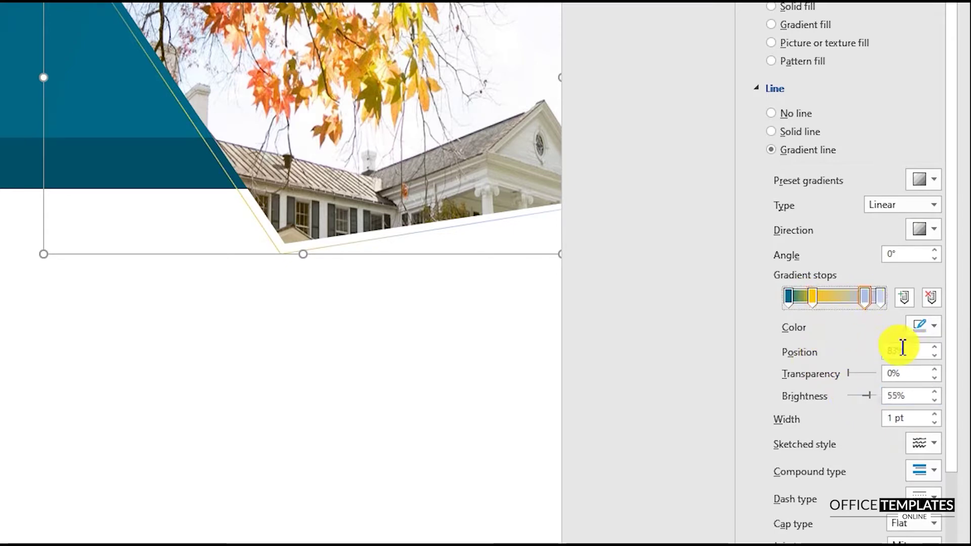
{"action": "left_click", "coordinate": [923, 326]}
{"action": "left_click", "coordinate": [837, 532]}
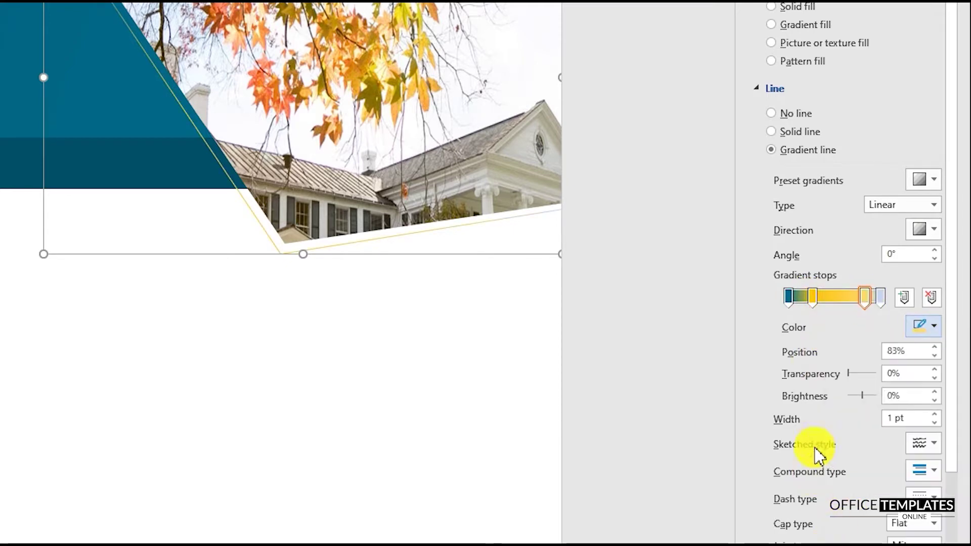
{"action": "left_click_drag", "start_coordinate": [861, 306], "coordinate": [853, 305]}
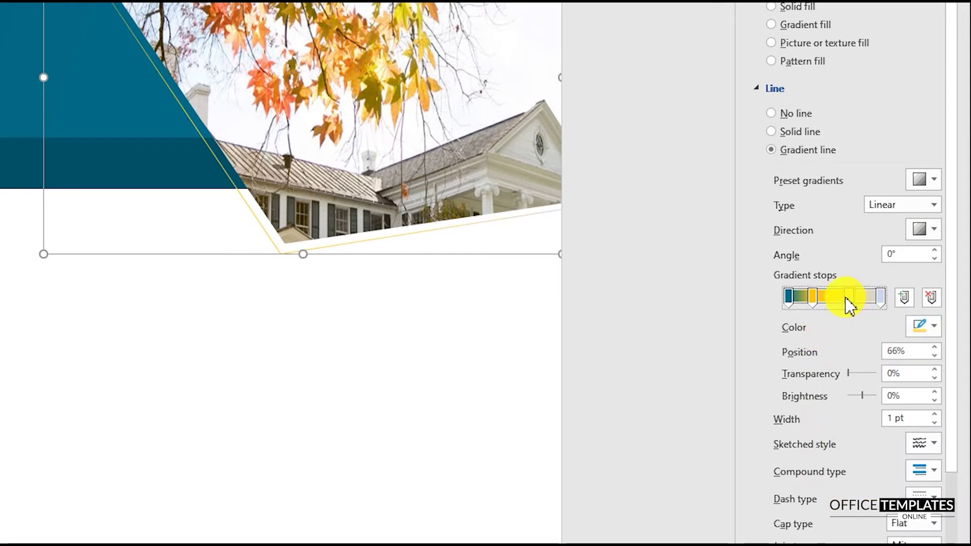
{"action": "left_click", "coordinate": [932, 327]}
{"action": "left_click", "coordinate": [853, 525]}
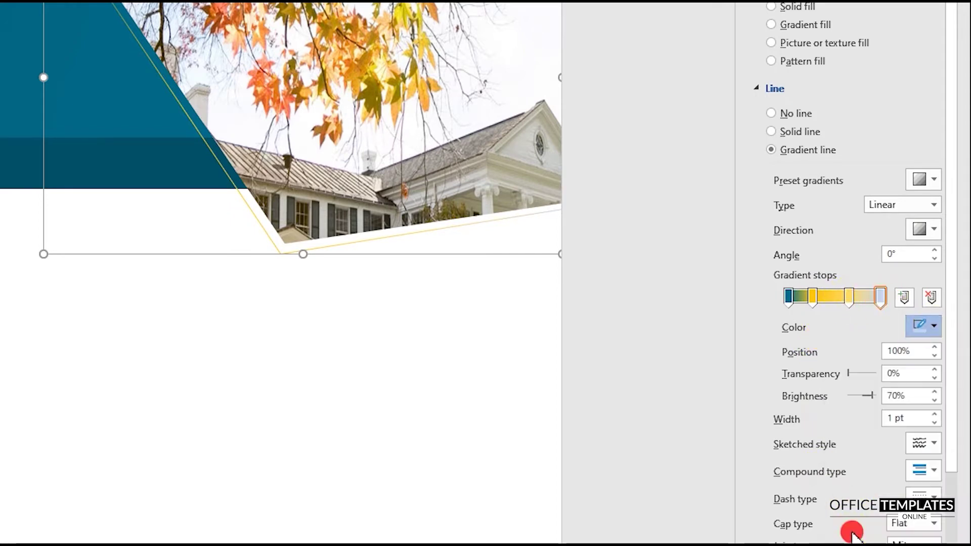
Fine-tune the yellow gradient stops, with the darker one at 25%, and set the first teal stop's transparency to 100%.
{"action": "left_click", "coordinate": [856, 299]}
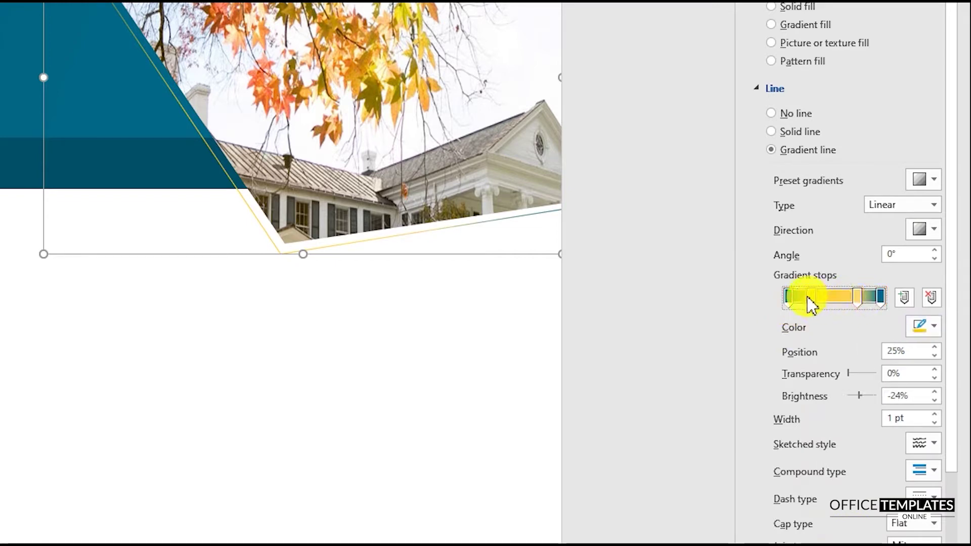
{"action": "left_click", "coordinate": [788, 297]}
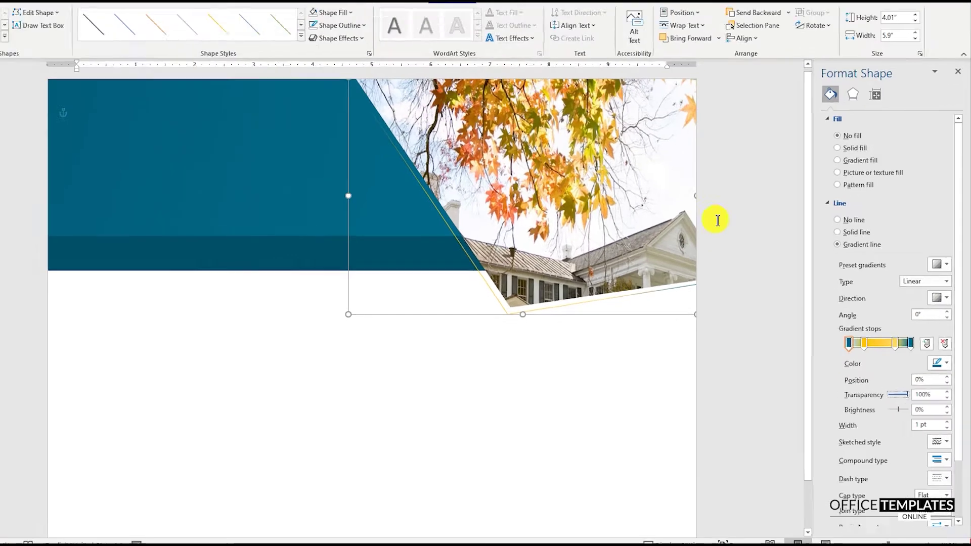
{"action": "left_click", "coordinate": [589, 116]}
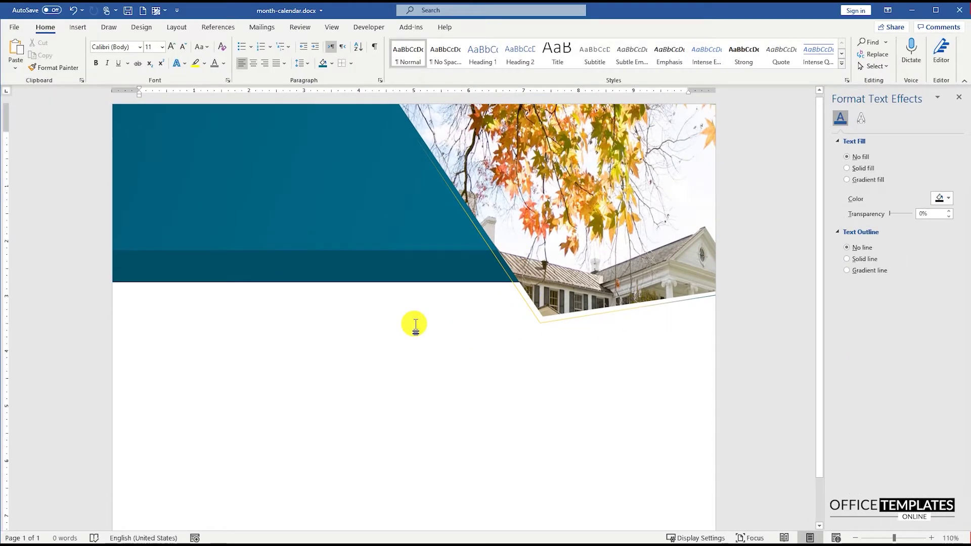
Insert a text box on the teal header and enter the year 2021 in it.
{"action": "left_click", "coordinate": [77, 26]}
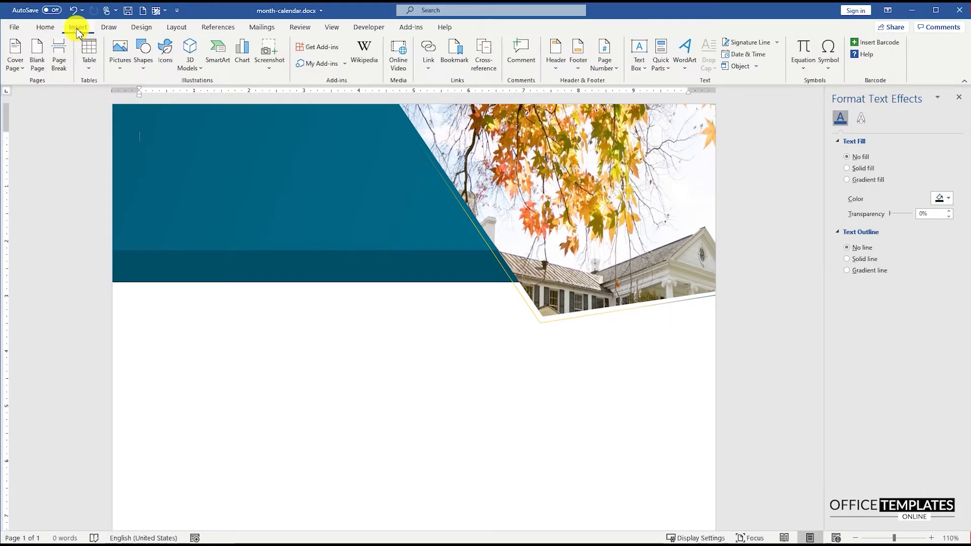
{"action": "left_click", "coordinate": [142, 56]}
{"action": "left_click", "coordinate": [142, 93]}
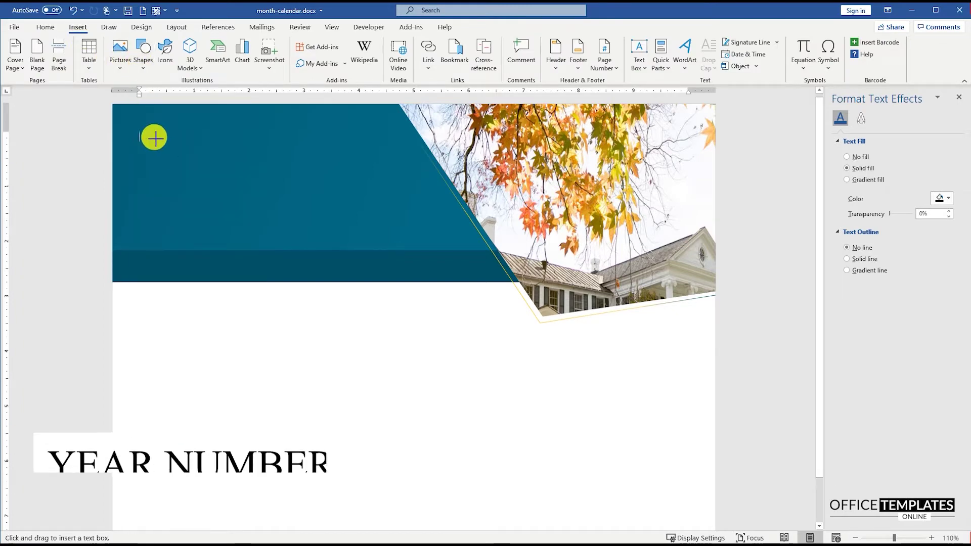
{"action": "left_click", "coordinate": [203, 169]}
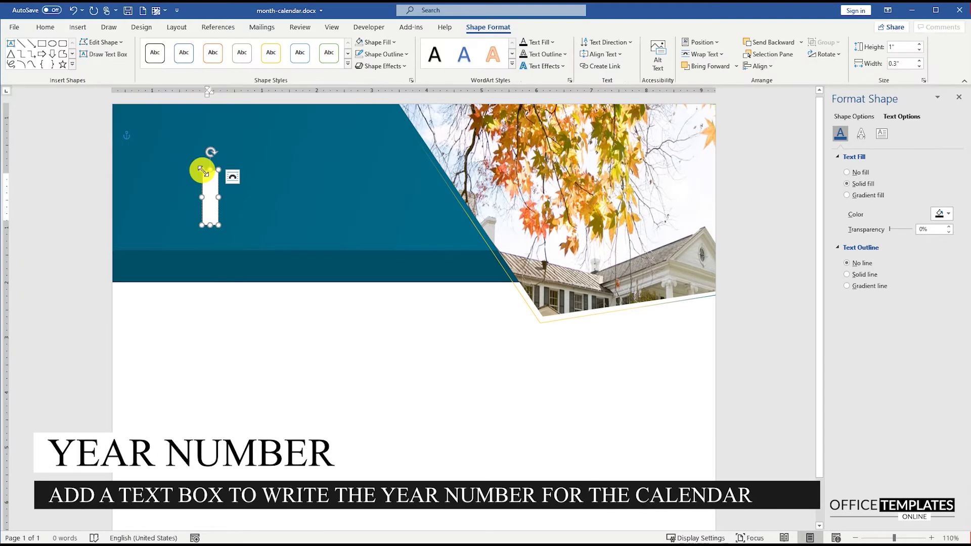
{"action": "type", "text": "20"}
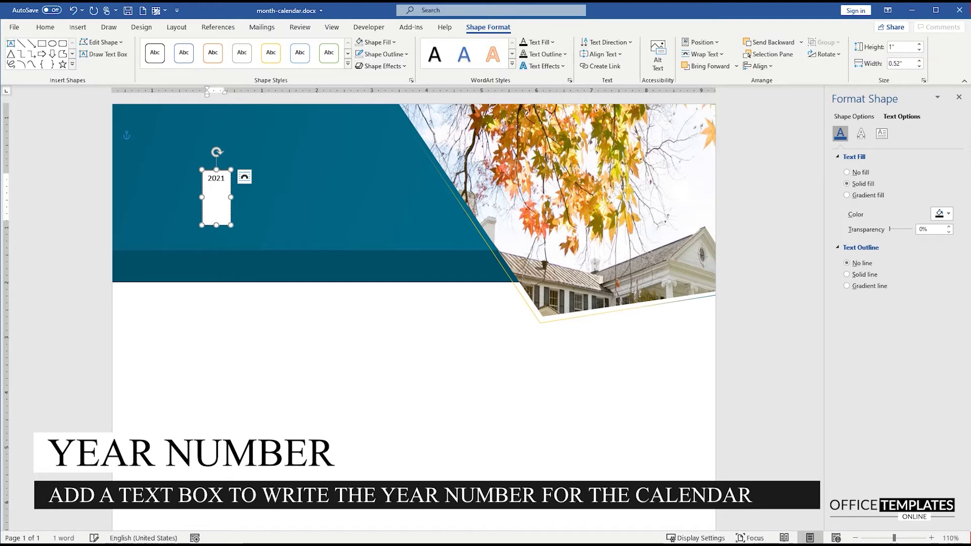
{"action": "type", "text": "21"}
Set the 2021 text to the Doradani Bl font at size 88.
{"action": "double_click", "coordinate": [216, 178]}
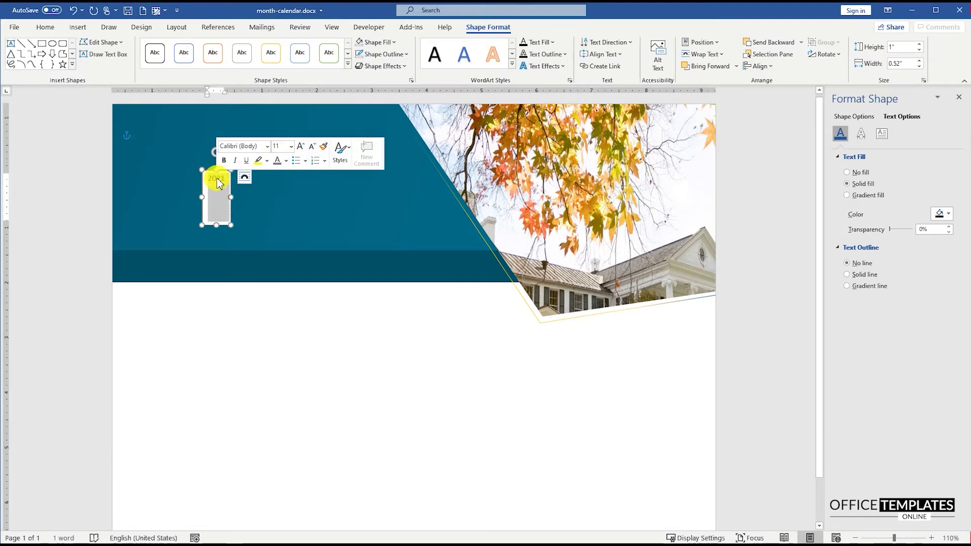
{"action": "left_click", "coordinate": [46, 29]}
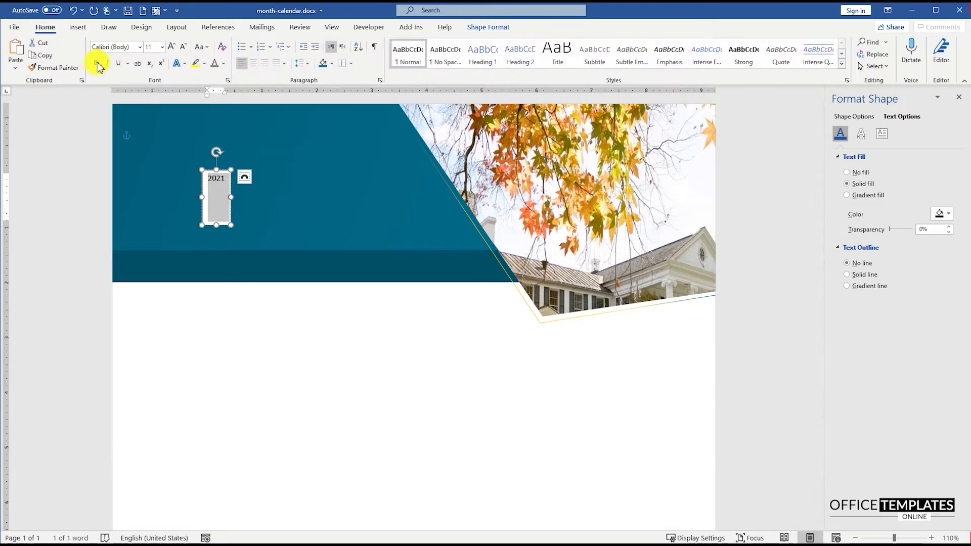
{"action": "left_click", "coordinate": [140, 47]}
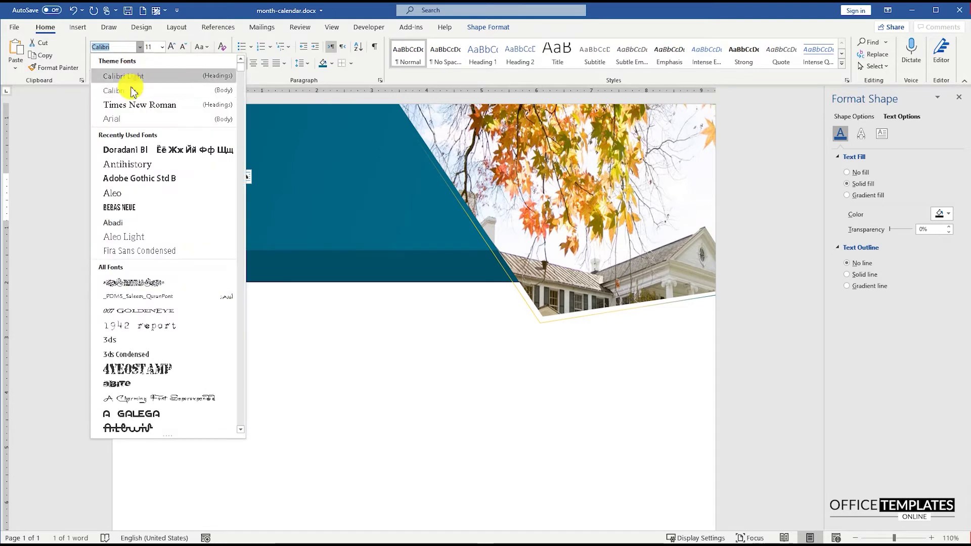
{"action": "left_click", "coordinate": [130, 151]}
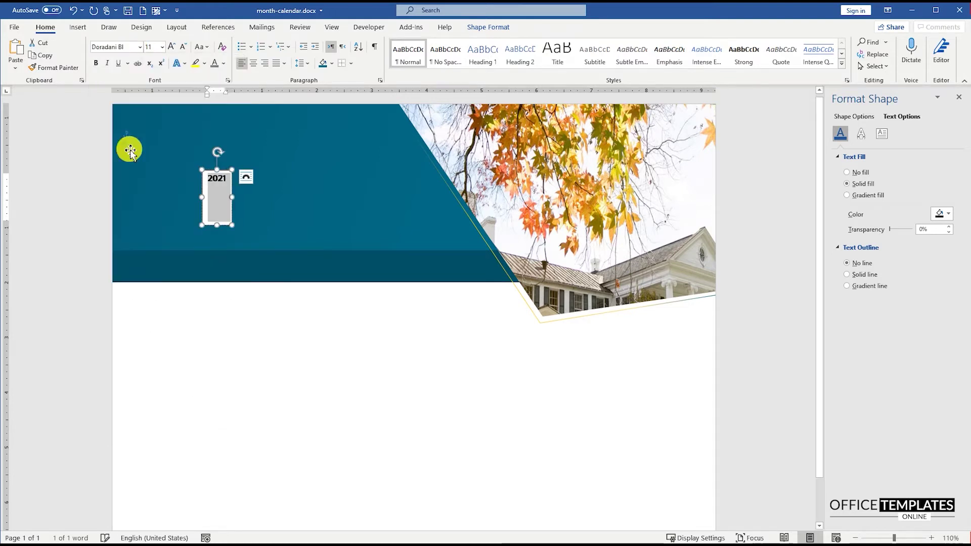
{"action": "left_click", "coordinate": [148, 46]}
{"action": "type", "text": "88"}
{"action": "key", "text": "Return"}
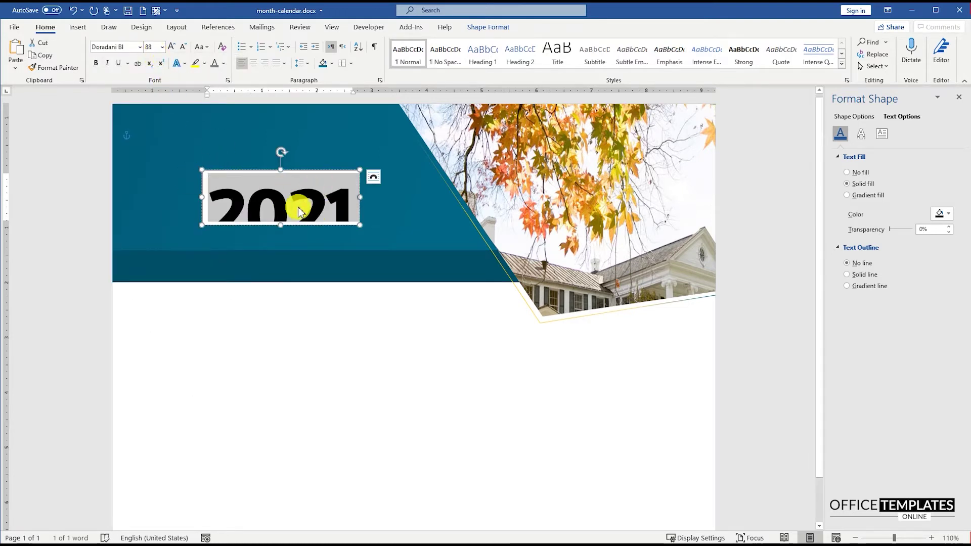
Remove the year text box's fill and outline, and extend its height downward to fit the full digits.
{"action": "left_click", "coordinate": [301, 170]}
{"action": "right_click", "coordinate": [301, 170]}
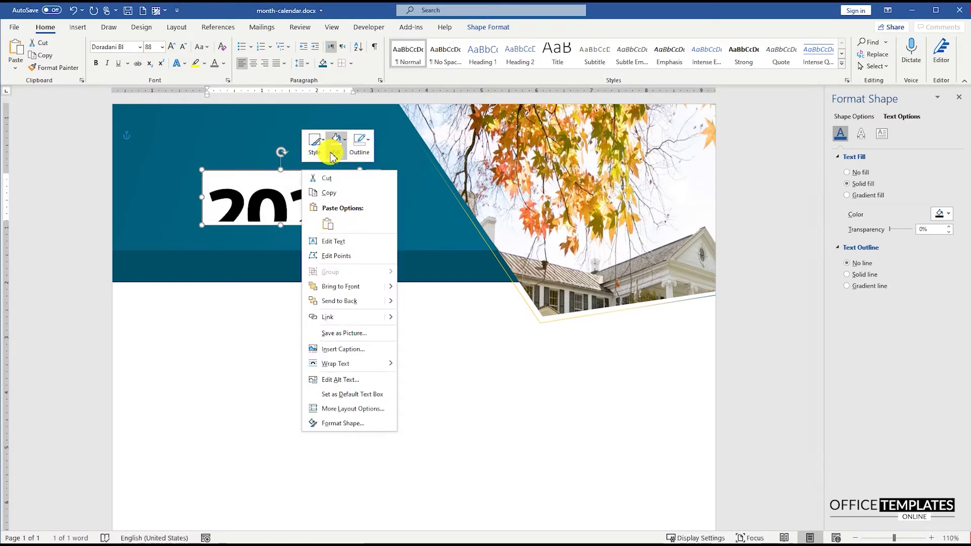
{"action": "left_click", "coordinate": [335, 142]}
{"action": "left_click", "coordinate": [360, 299]}
{"action": "left_click", "coordinate": [359, 142]}
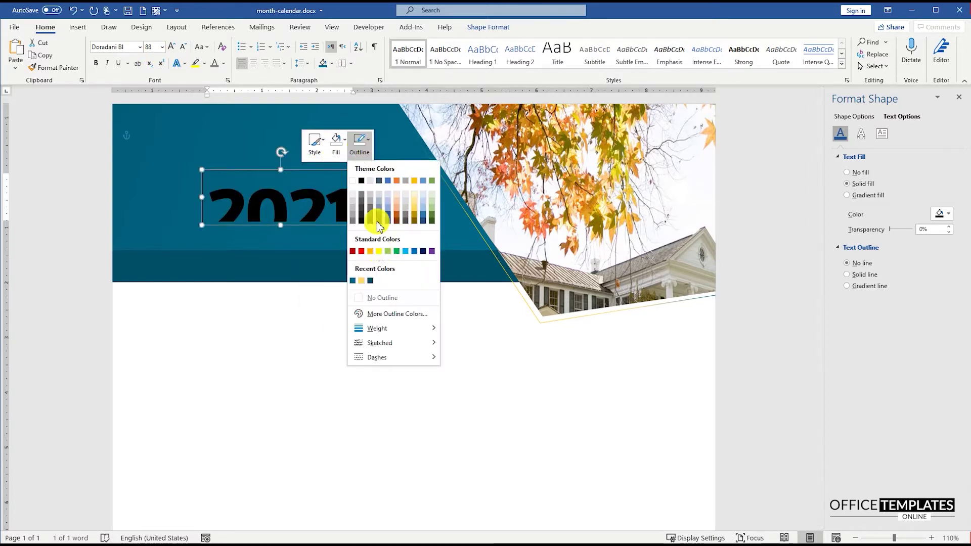
{"action": "left_click", "coordinate": [385, 299]}
{"action": "left_click_drag", "start_coordinate": [281, 223], "coordinate": [283, 242]}
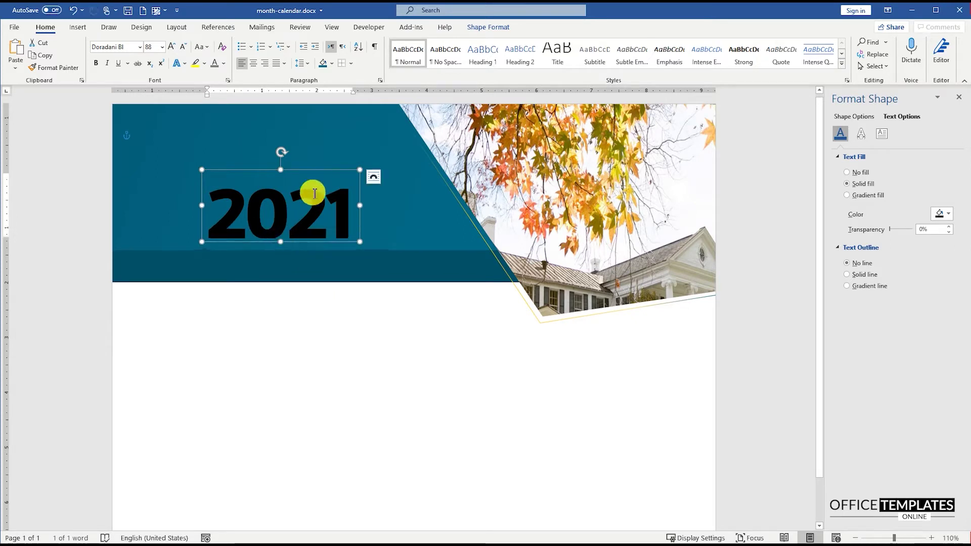
Color the year text with the recent light yellow.
{"action": "left_click", "coordinate": [223, 64]}
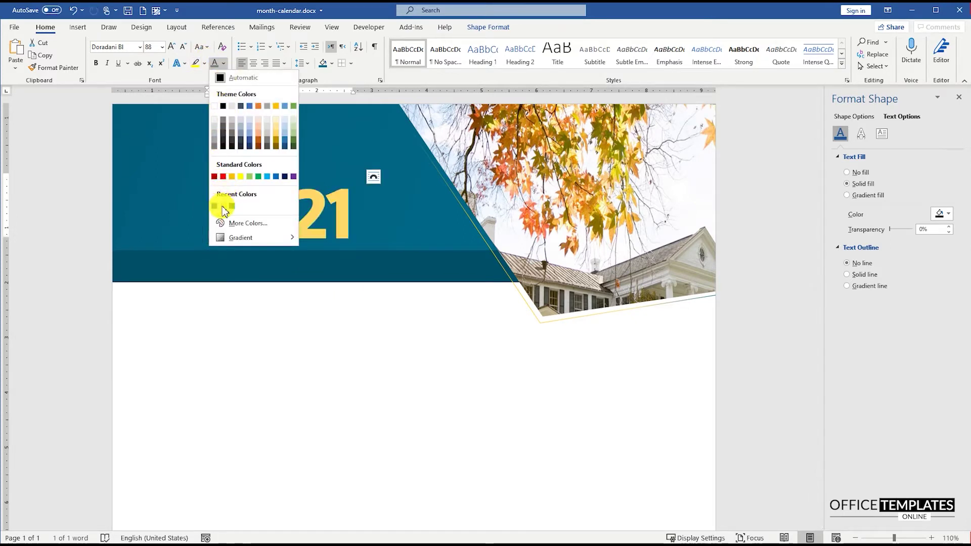
{"action": "left_click", "coordinate": [216, 200]}
{"action": "left_click_drag", "start_coordinate": [302, 172], "coordinate": [301, 171]}
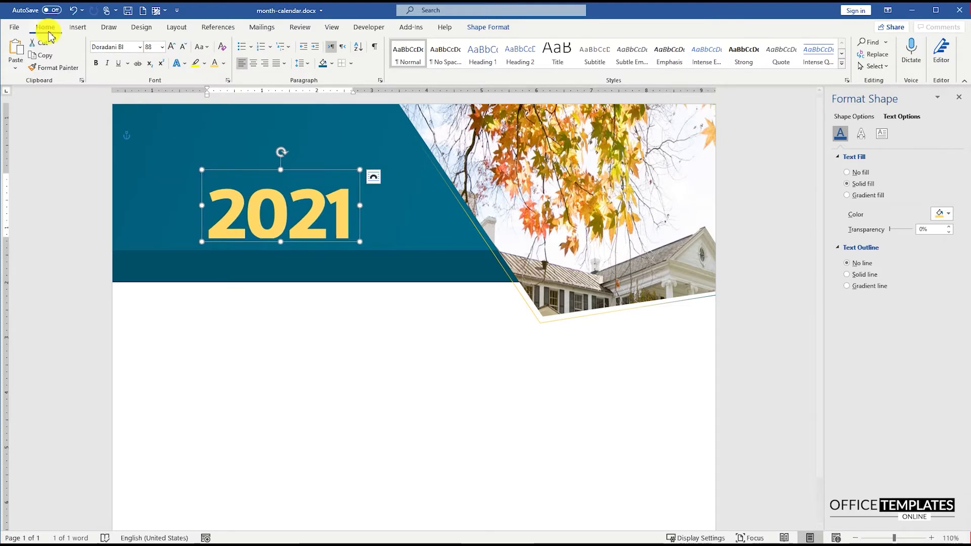
Draw a 1.6" square on the teal header's lower edge, beside the 2021 text, and nudge it closer to the page edge.
{"action": "left_click", "coordinate": [77, 27]}
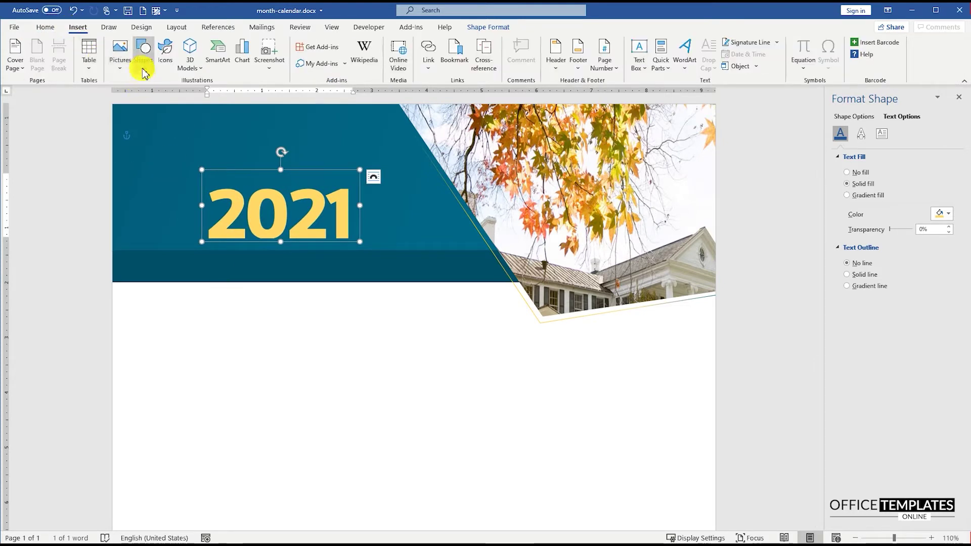
{"action": "left_click", "coordinate": [143, 73]}
{"action": "left_click", "coordinate": [167, 101]}
{"action": "left_click_drag", "start_coordinate": [135, 196], "coordinate": [223, 283]}
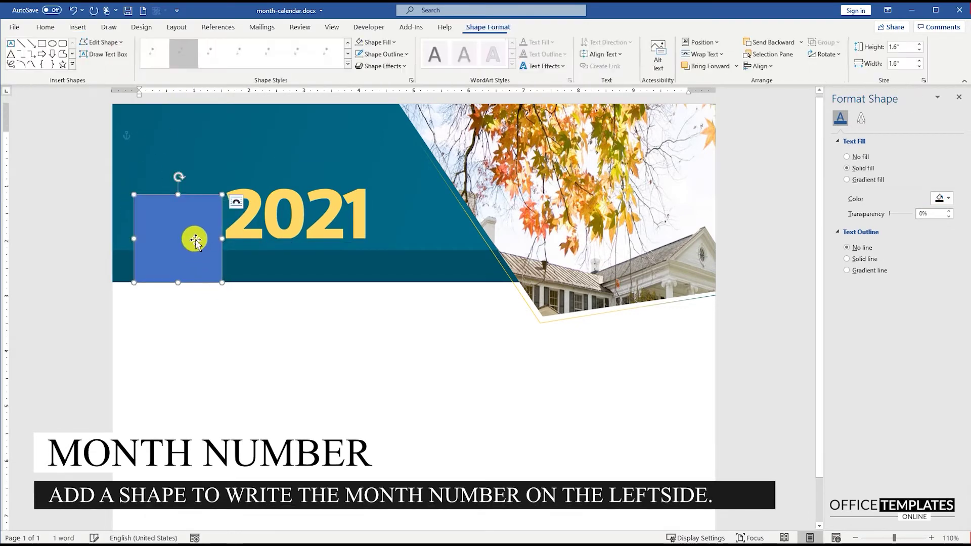
{"action": "left_click_drag", "start_coordinate": [196, 242], "coordinate": [190, 239]}
Remove the outline of the new square and fill it with white.
{"action": "right_click", "coordinate": [190, 239]}
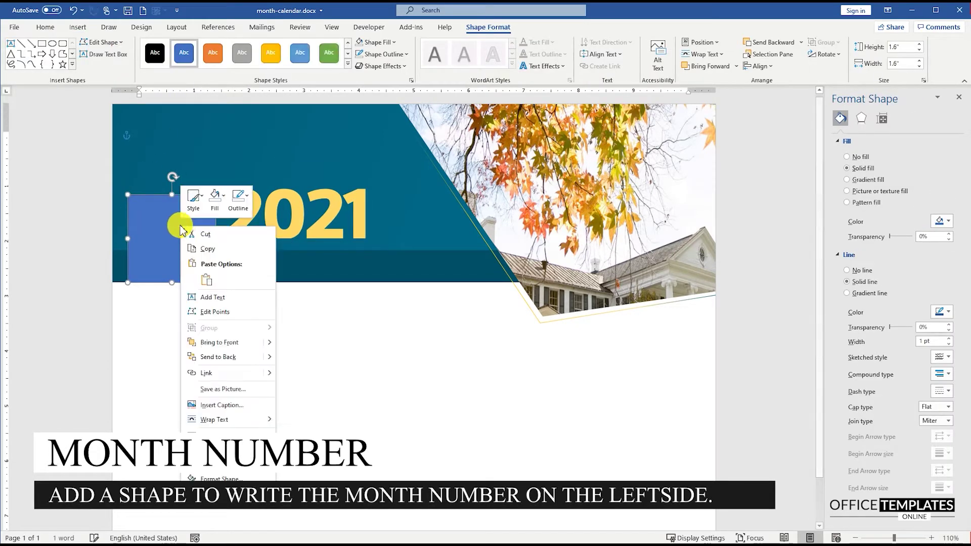
{"action": "left_click", "coordinate": [238, 199]}
{"action": "left_click", "coordinate": [262, 352]}
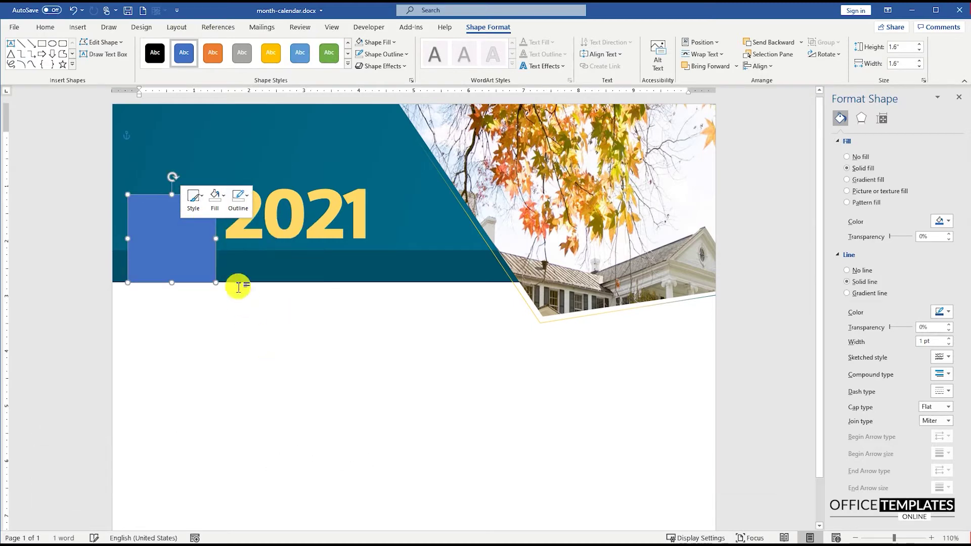
{"action": "left_click", "coordinate": [215, 199]}
{"action": "left_click", "coordinate": [210, 236]}
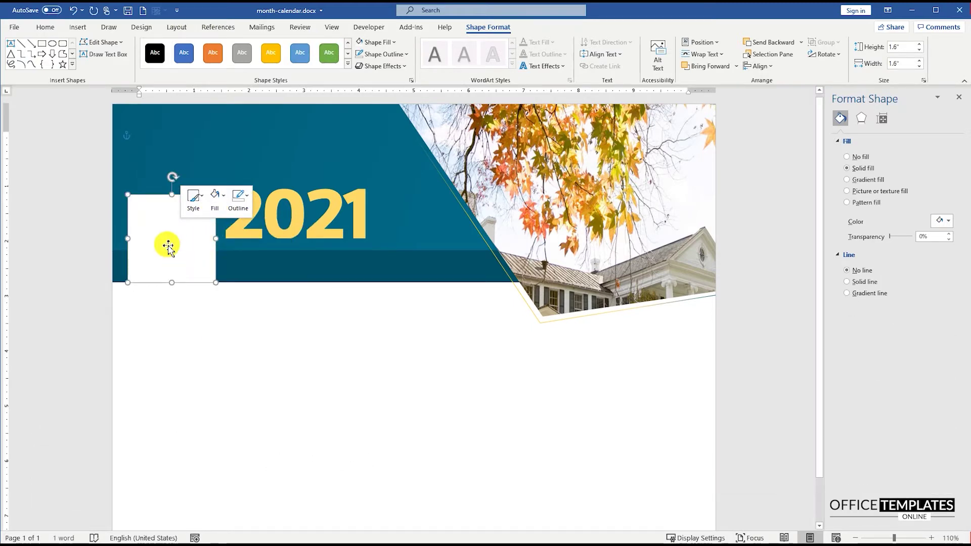
Enter the month number 05 in the white square and color it with the recent dark teal.
{"action": "right_click", "coordinate": [166, 242]}
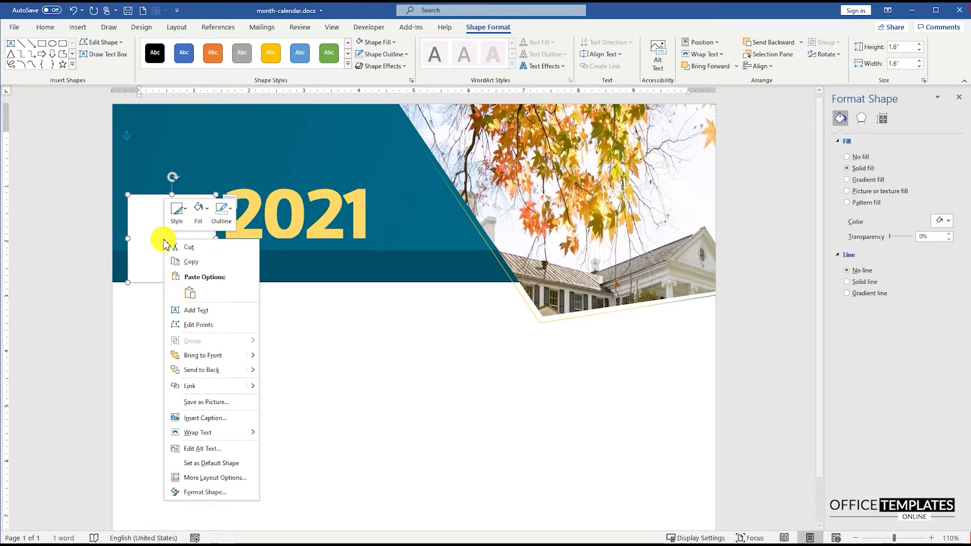
{"action": "left_click", "coordinate": [202, 310]}
{"action": "type", "text": "J"}
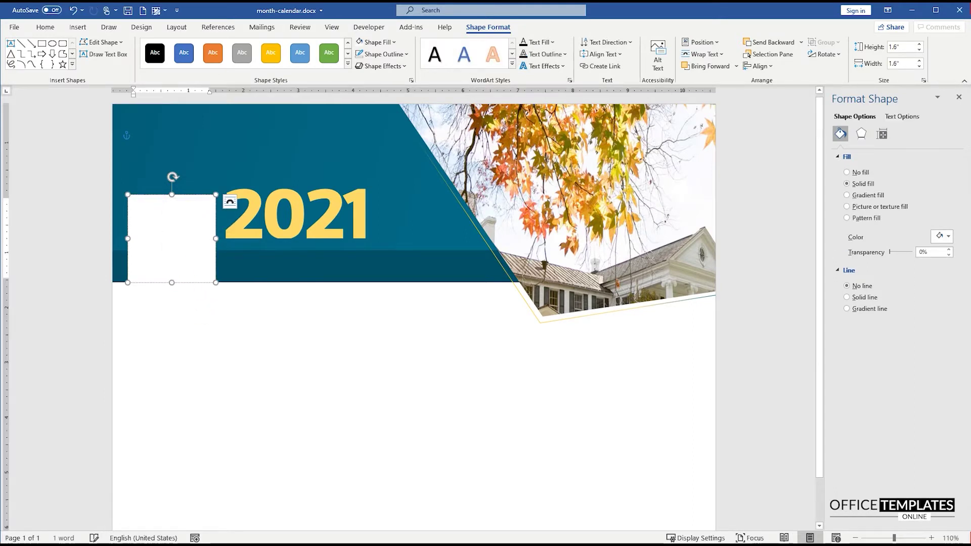
{"action": "left_click", "coordinate": [45, 26]}
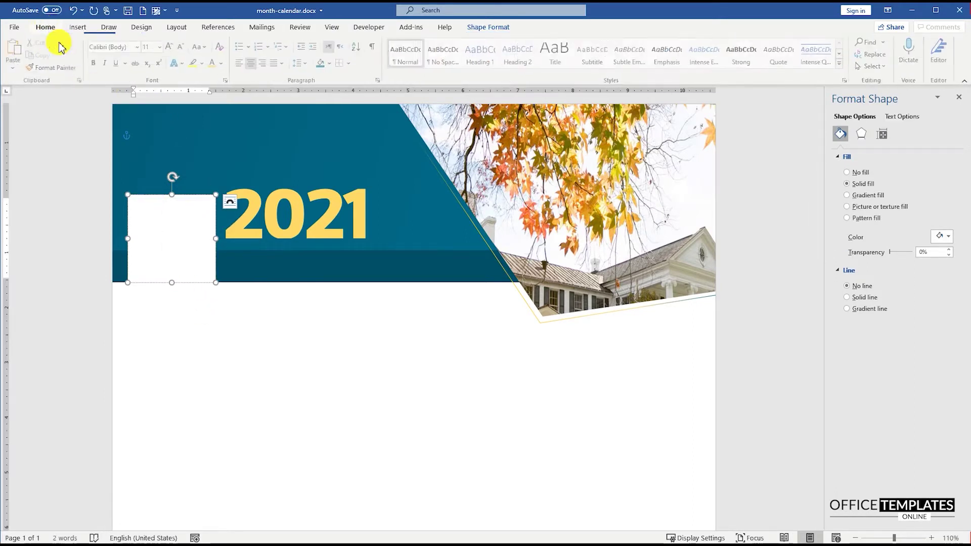
{"action": "double_click", "coordinate": [182, 237]}
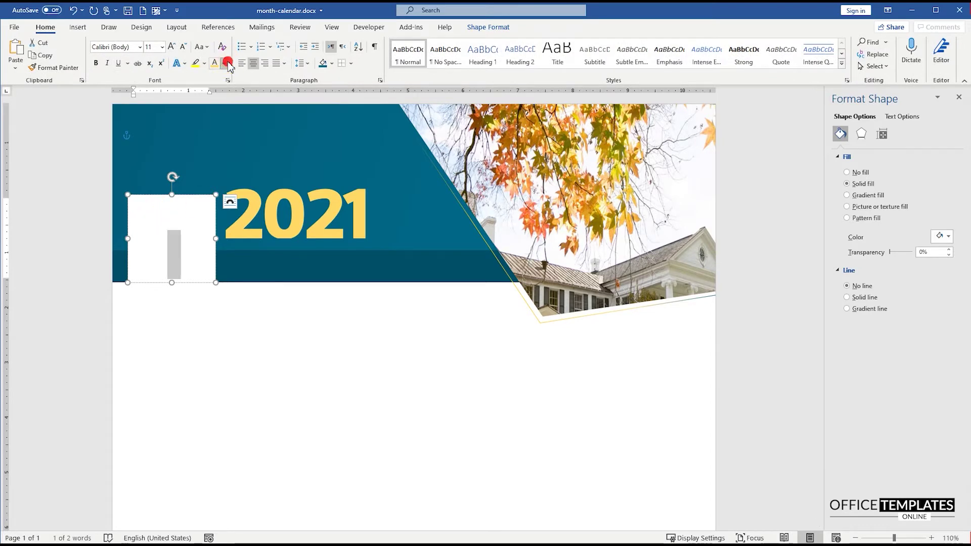
{"action": "left_click", "coordinate": [223, 62]}
{"action": "left_click", "coordinate": [232, 206]}
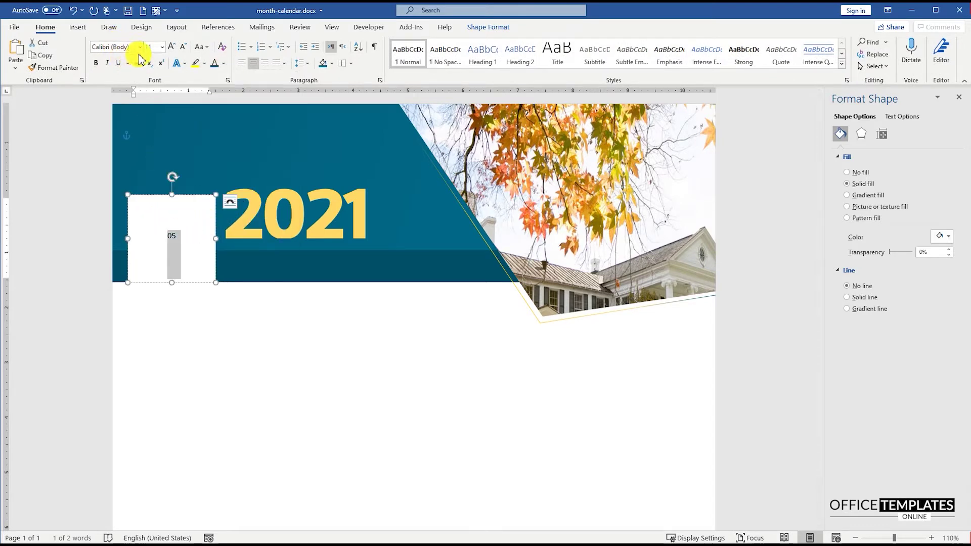
Enlarge the 05 month number to font size 72.
{"action": "type", "text": "9"}
{"action": "key", "text": "Return"}
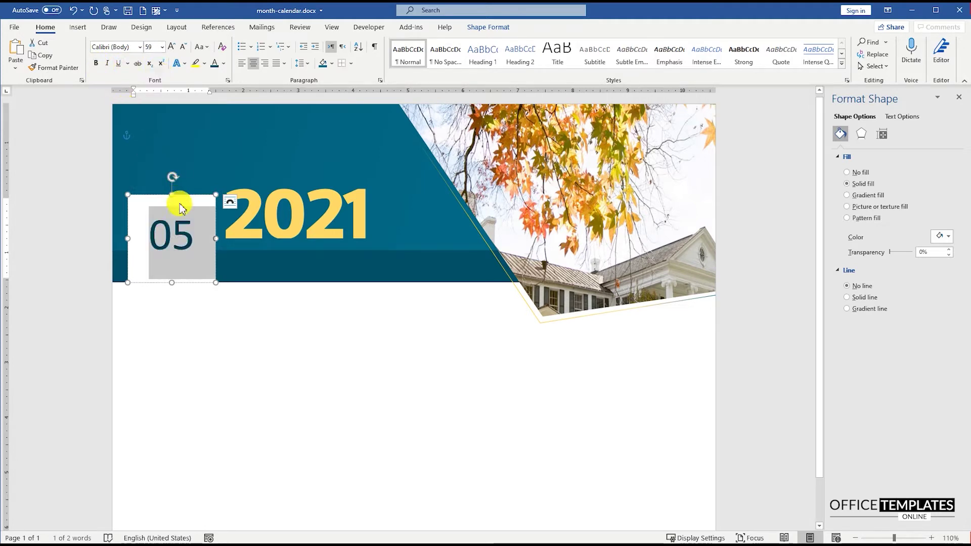
{"action": "left_click", "coordinate": [170, 46]}
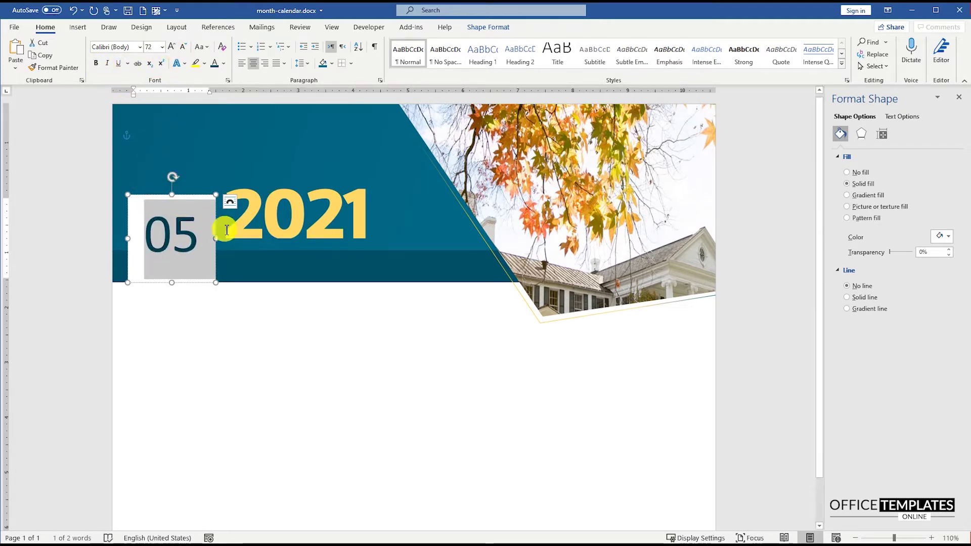
{"action": "left_click", "coordinate": [261, 213]}
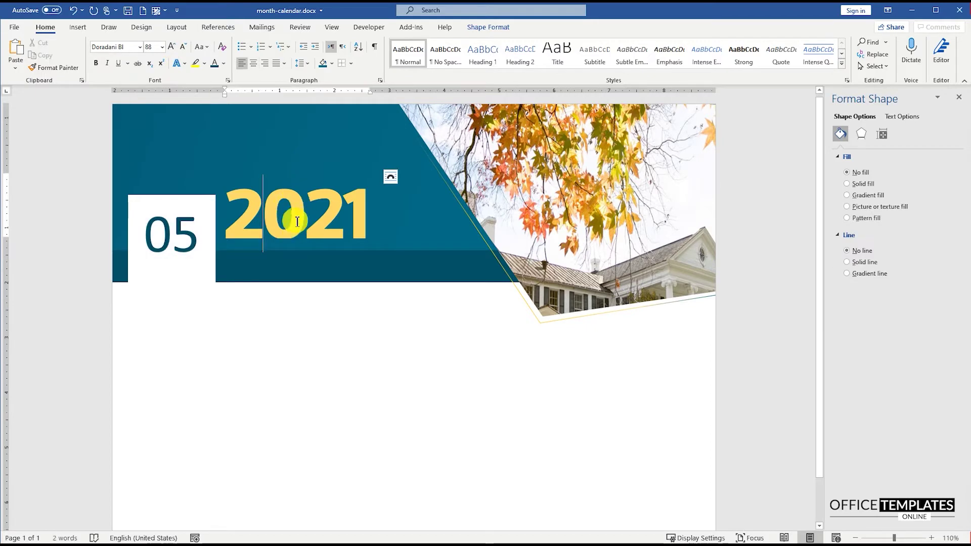
{"action": "scroll", "coordinate": [298, 240], "scroll_direction": "down", "scroll_amount": 1}
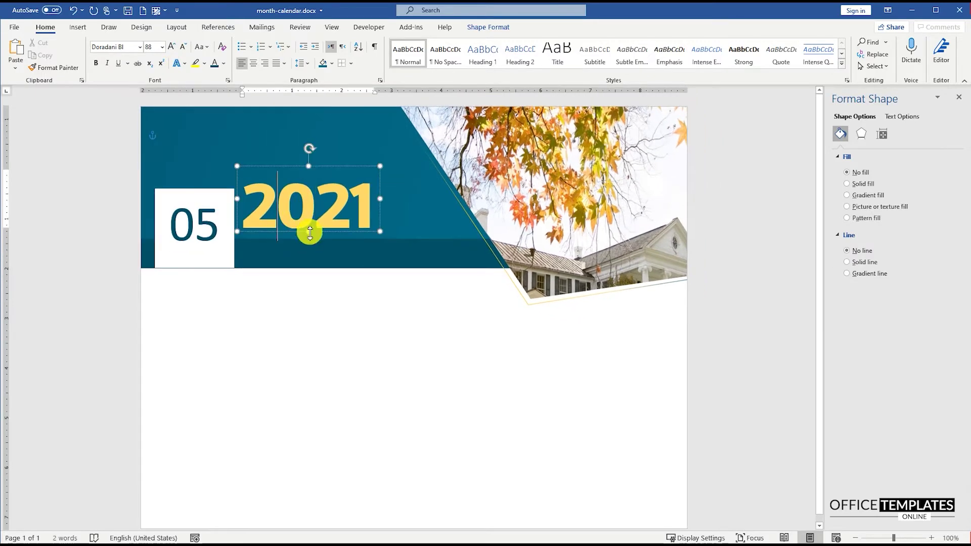
{"action": "left_click_drag", "start_coordinate": [310, 158], "coordinate": [310, 168]}
Add the text MAY inside the dark teal band along the header's lower edge.
{"action": "left_click", "coordinate": [285, 257]}
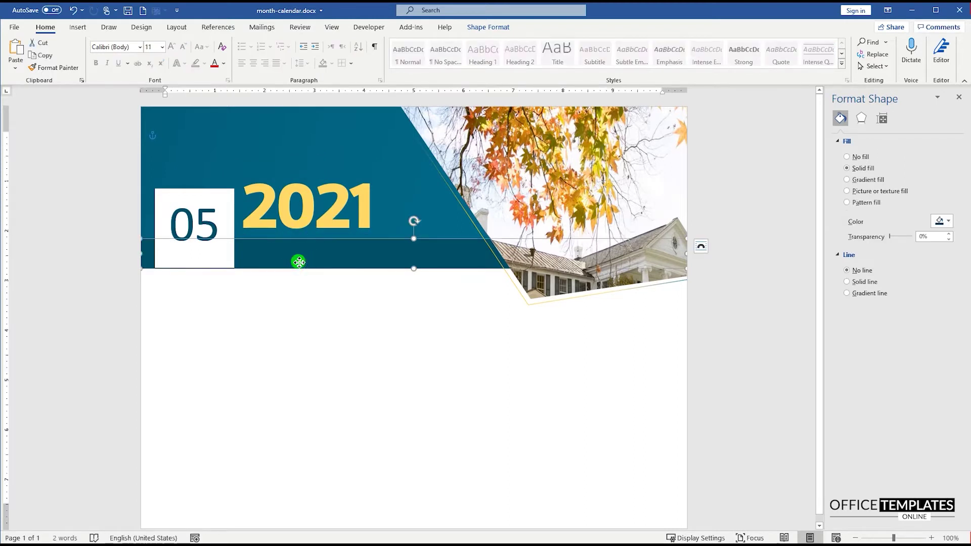
{"action": "right_click", "coordinate": [299, 262]}
{"action": "left_click", "coordinate": [331, 330]}
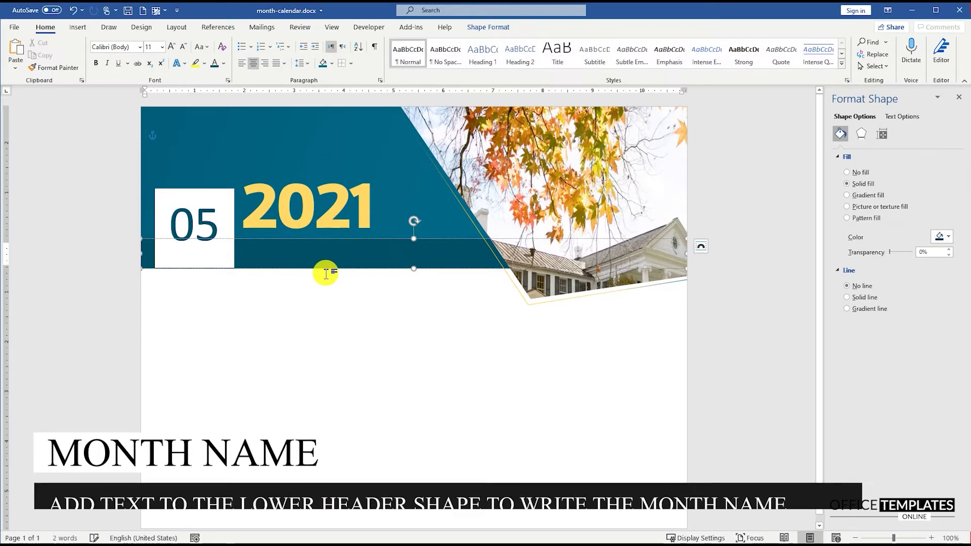
{"action": "type", "text": "MAY"}
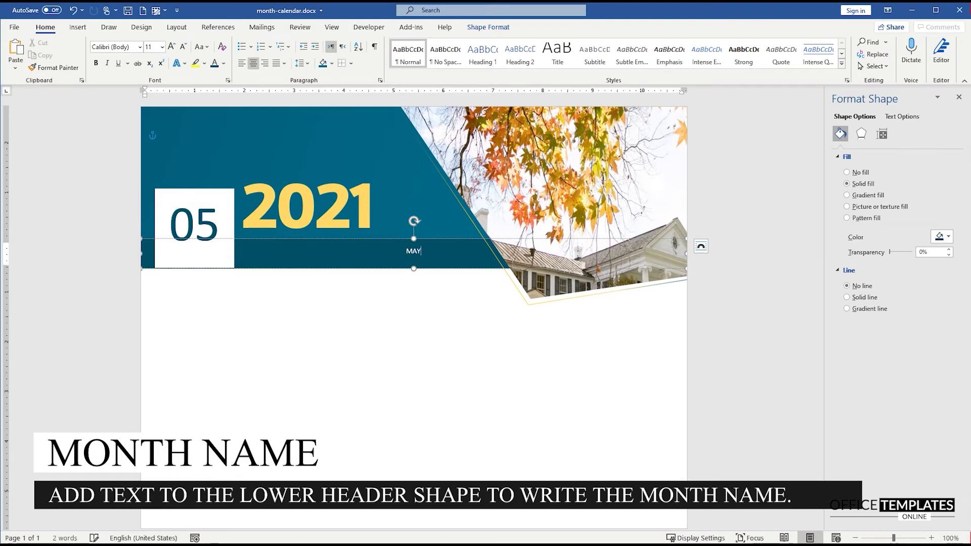
Set the MAY text to size 26 and align it left.
{"action": "double_click", "coordinate": [413, 250]}
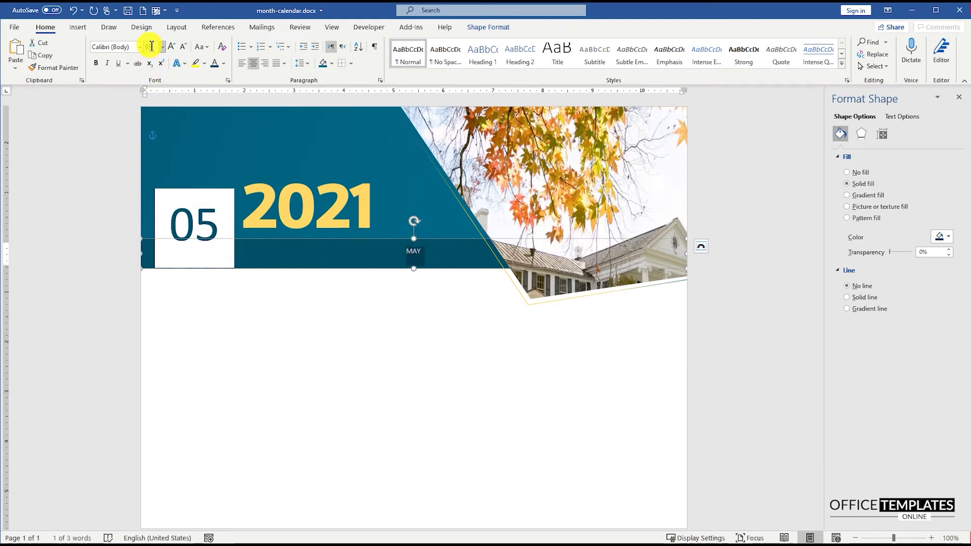
{"action": "type", "text": "26"}
{"action": "key", "text": "Return"}
{"action": "left_click", "coordinate": [242, 63]}
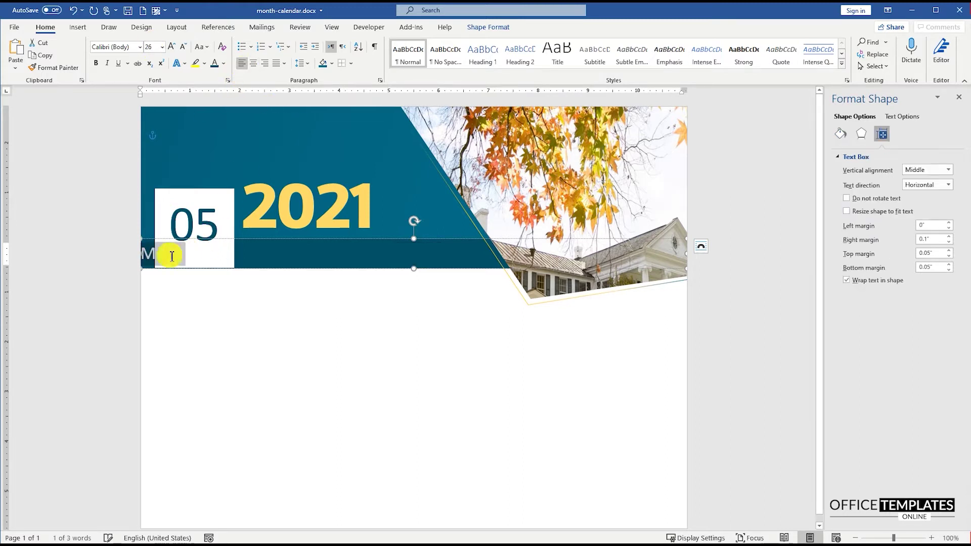
Set the left text margin of the dark teal band to 2.1" and make MAY bold.
{"action": "left_click", "coordinate": [949, 223]}
{"action": "left_click", "coordinate": [949, 223]}
{"action": "left_click", "coordinate": [949, 223]}
{"action": "left_click", "coordinate": [949, 223]}
{"action": "left_click", "coordinate": [950, 223]}
{"action": "left_click", "coordinate": [950, 223]}
{"action": "left_click", "coordinate": [949, 223]}
{"action": "left_click", "coordinate": [949, 223]}
{"action": "left_click", "coordinate": [950, 223]}
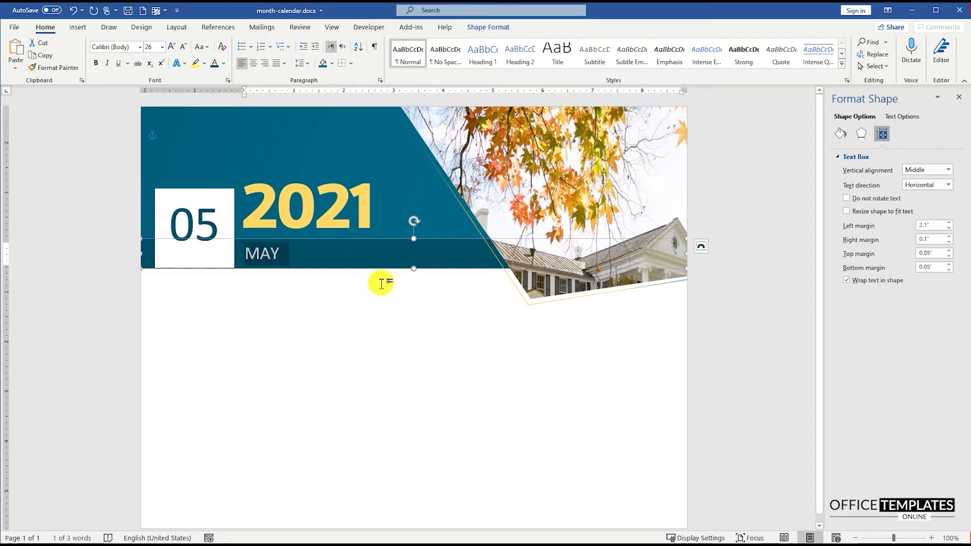
{"action": "left_click", "coordinate": [313, 293]}
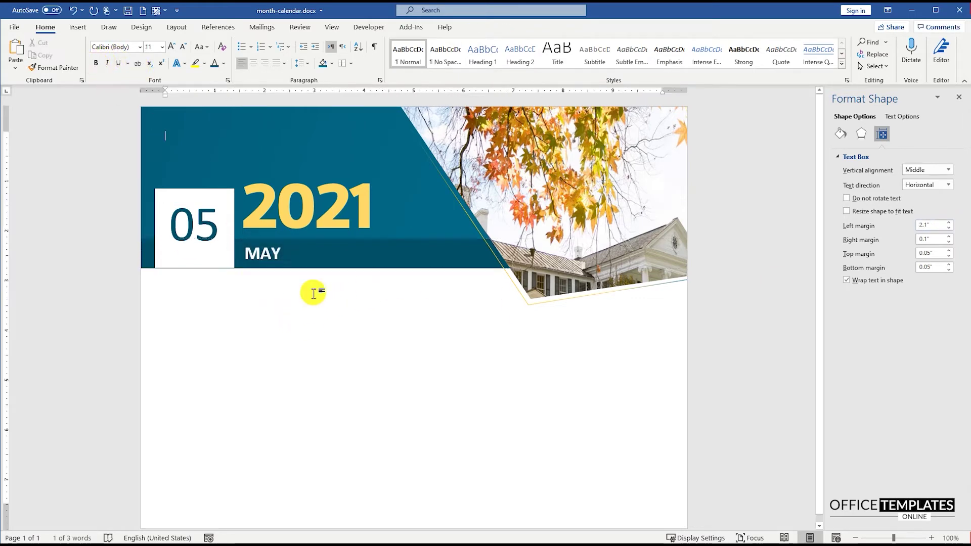
Draw a rectangle about 4.66" high and 11.01" wide over the page area below the header, and remove its outline.
{"action": "scroll", "coordinate": [335, 295], "scroll_direction": "down", "scroll_amount": 2}
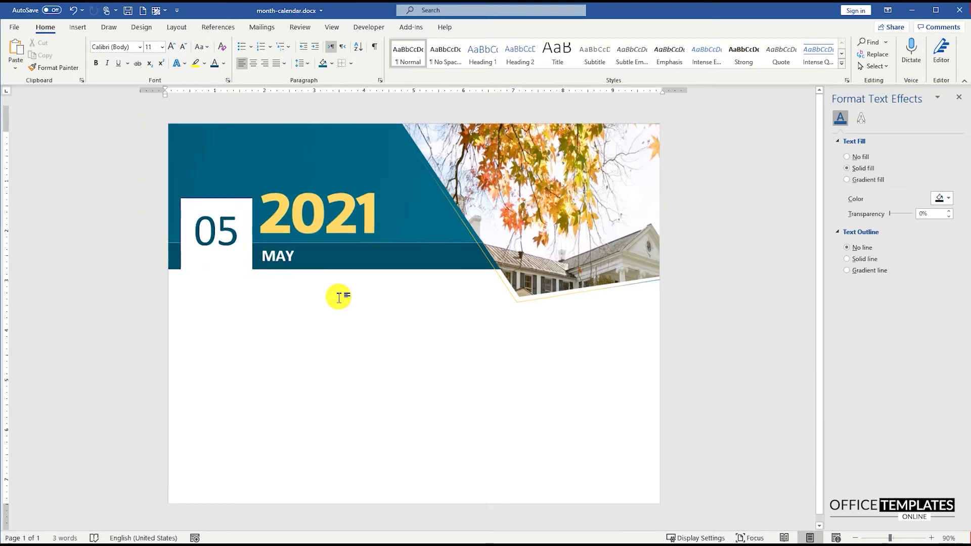
{"action": "left_click", "coordinate": [79, 28]}
{"action": "left_click", "coordinate": [143, 56]}
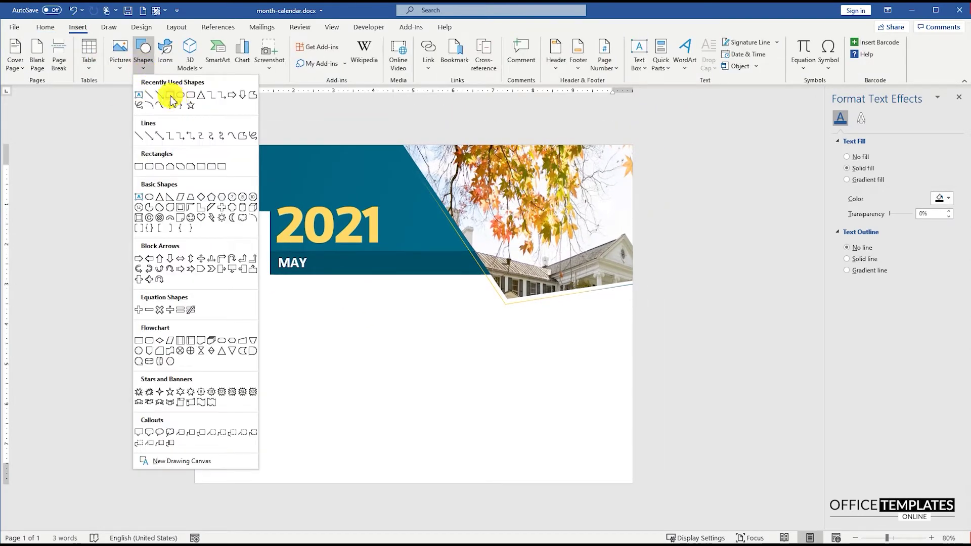
{"action": "left_click", "coordinate": [170, 97]}
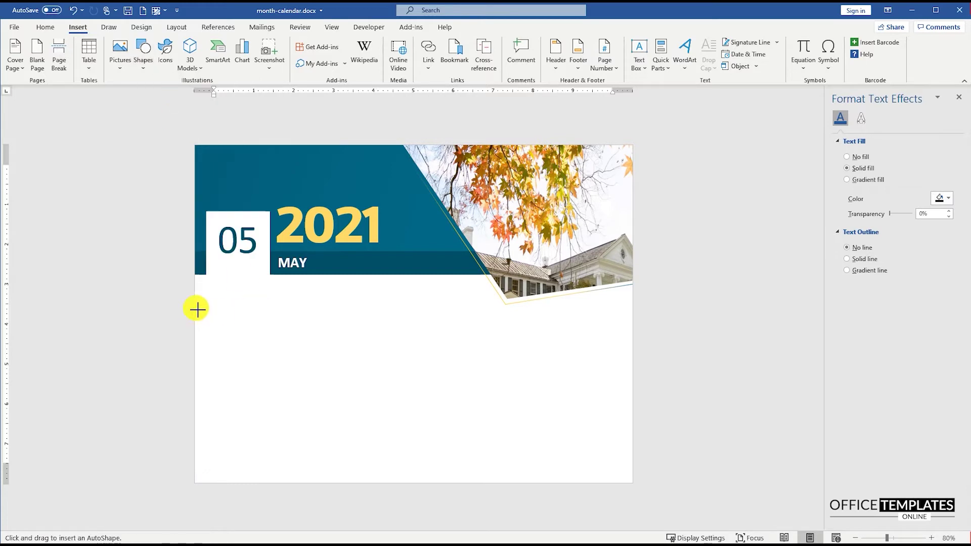
{"action": "mouse_move", "coordinate": [196, 302]}
{"action": "left_mouse_down"}
{"action": "mouse_move", "coordinate": [314, 477]}
{"action": "mouse_move", "coordinate": [576, 470]}
{"action": "mouse_move", "coordinate": [634, 484]}
{"action": "left_mouse_up"}
{"action": "right_click", "coordinate": [524, 352]}
{"action": "left_click", "coordinate": [570, 367]}
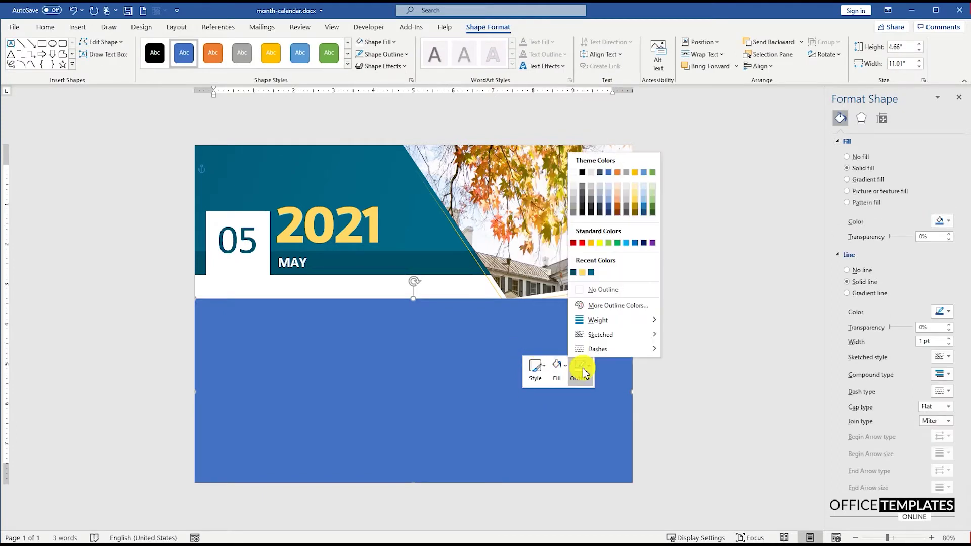
{"action": "left_click", "coordinate": [595, 286]}
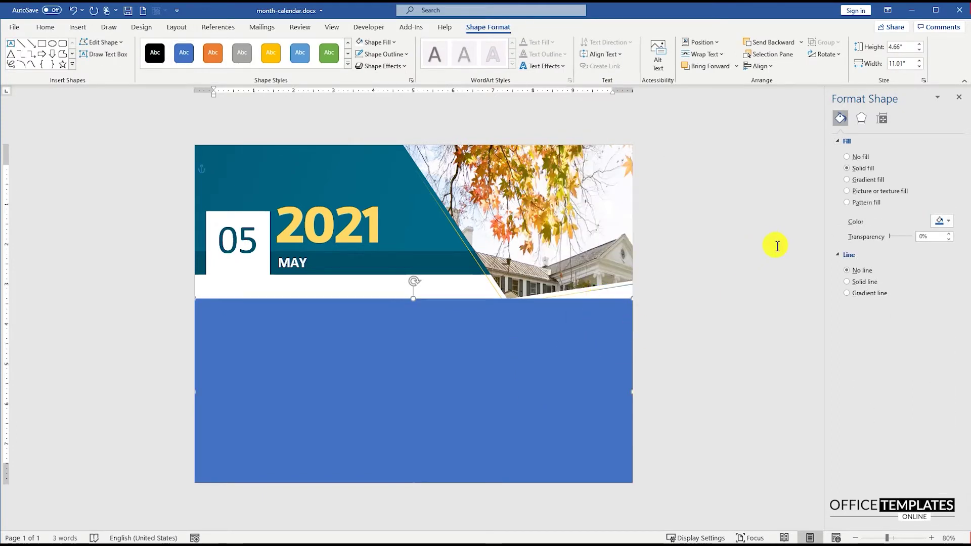
Give the lower rectangle a gradient fill with the first stop white darkened by 15% and the last stop plain white.
{"action": "left_click", "coordinate": [863, 181]}
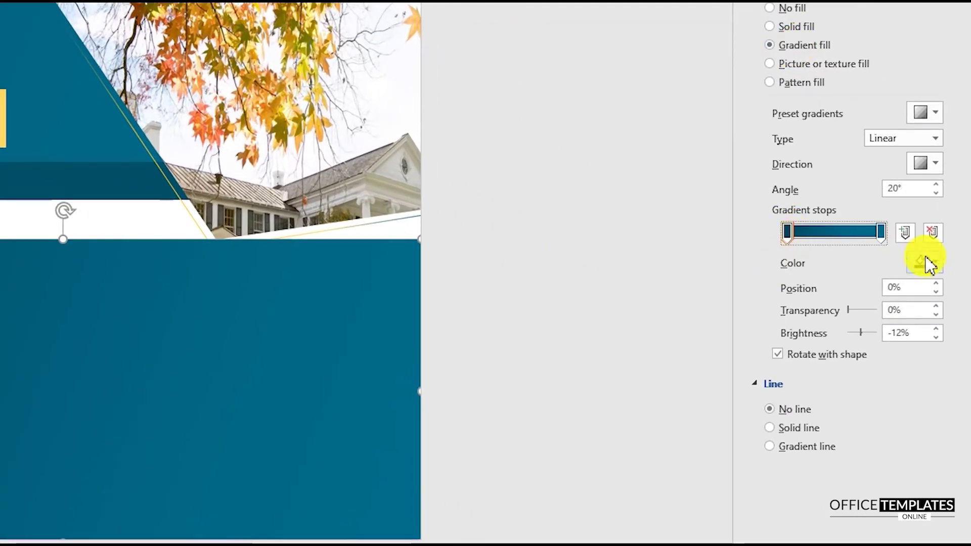
{"action": "left_click", "coordinate": [930, 262]}
{"action": "left_click", "coordinate": [833, 339]}
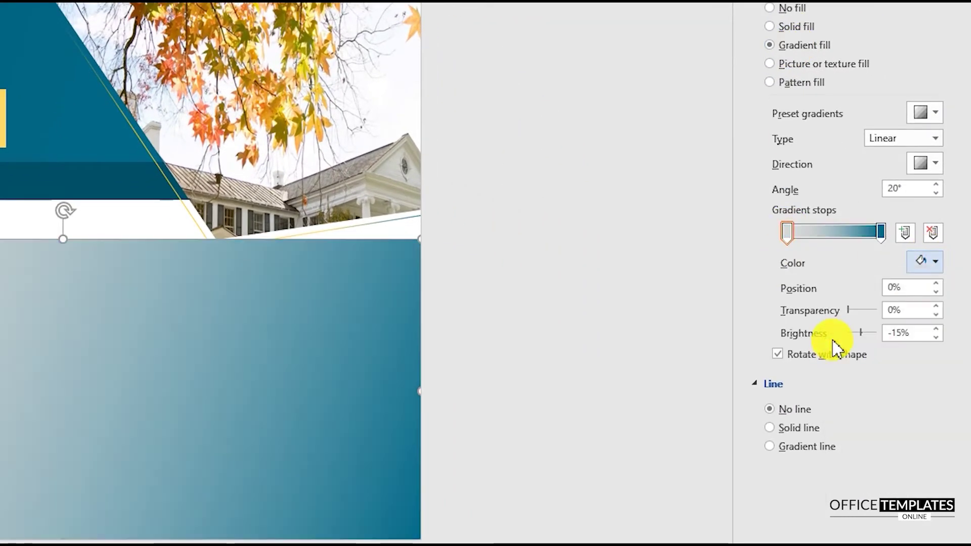
{"action": "left_click", "coordinate": [880, 234]}
{"action": "left_click", "coordinate": [920, 261]}
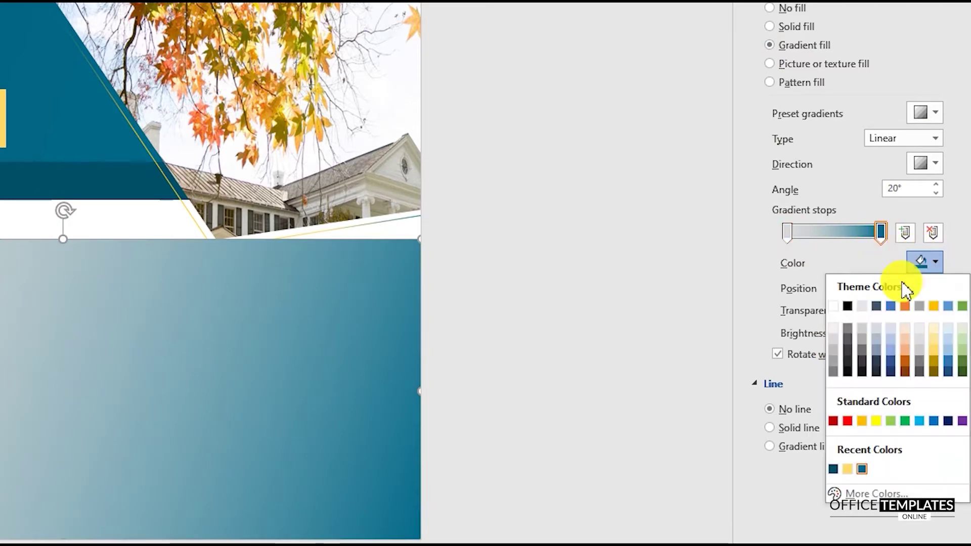
{"action": "left_click", "coordinate": [833, 307]}
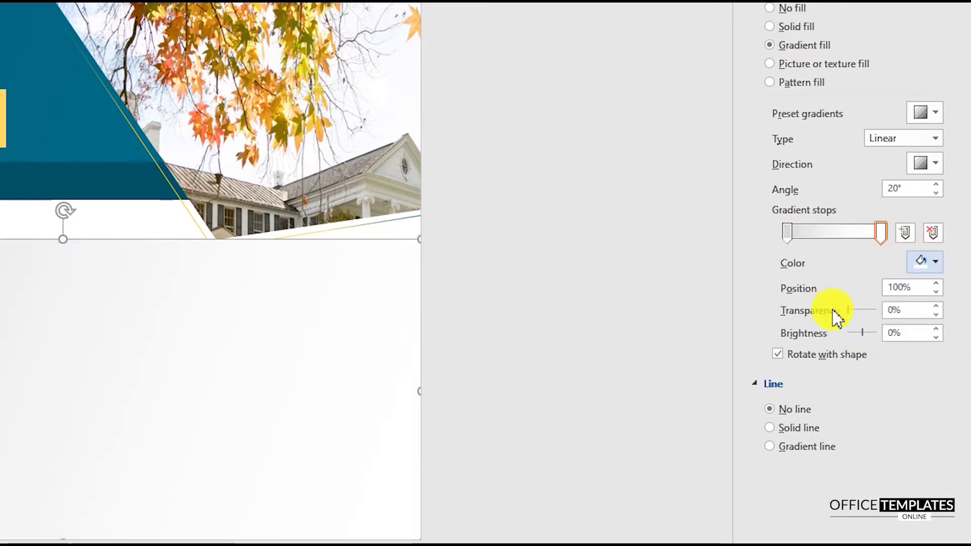
Set the last gradient stop's transparency to 100% and the gradient angle to 280°.
{"action": "left_click_drag", "start_coordinate": [883, 319], "coordinate": [881, 318]}
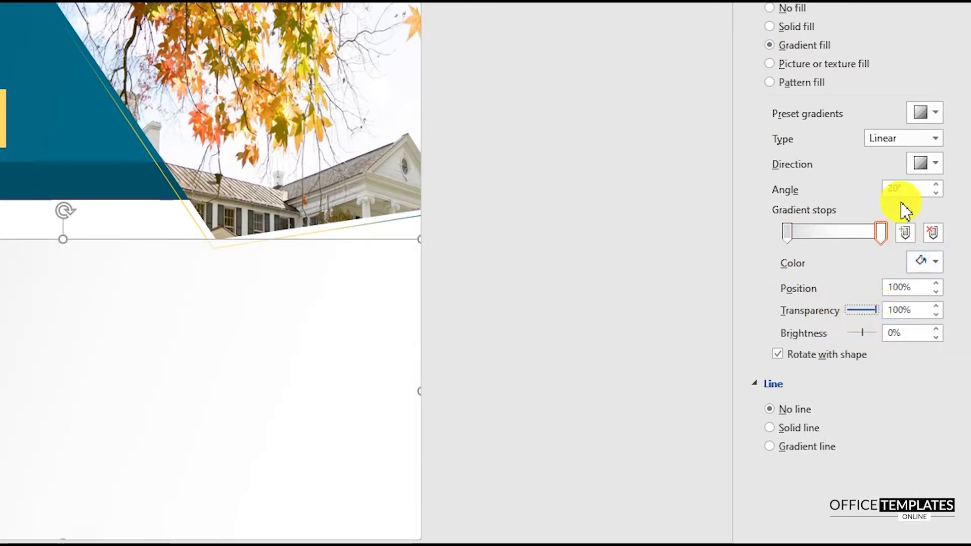
{"action": "left_click_drag", "start_coordinate": [916, 190], "coordinate": [879, 201]}
{"action": "type", "text": "280"}
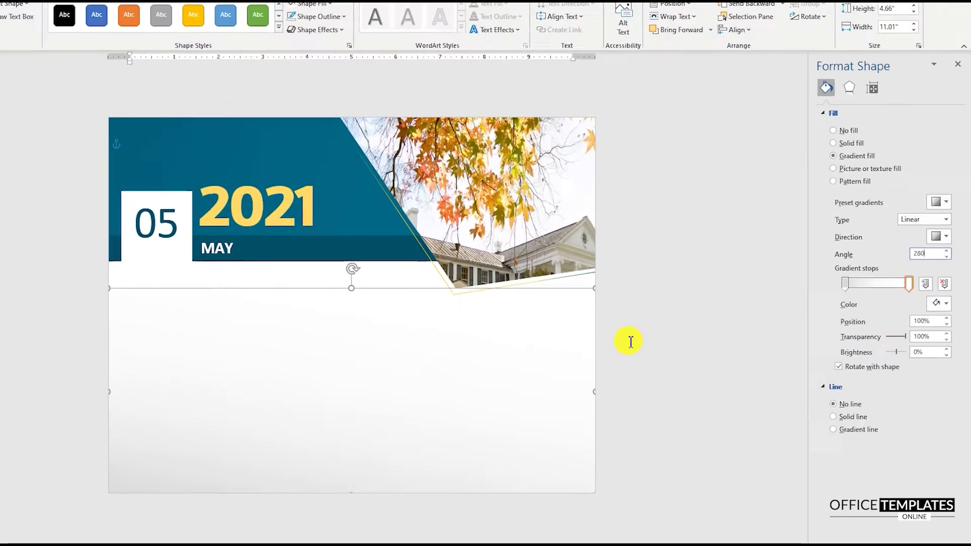
{"action": "left_click", "coordinate": [466, 321]}
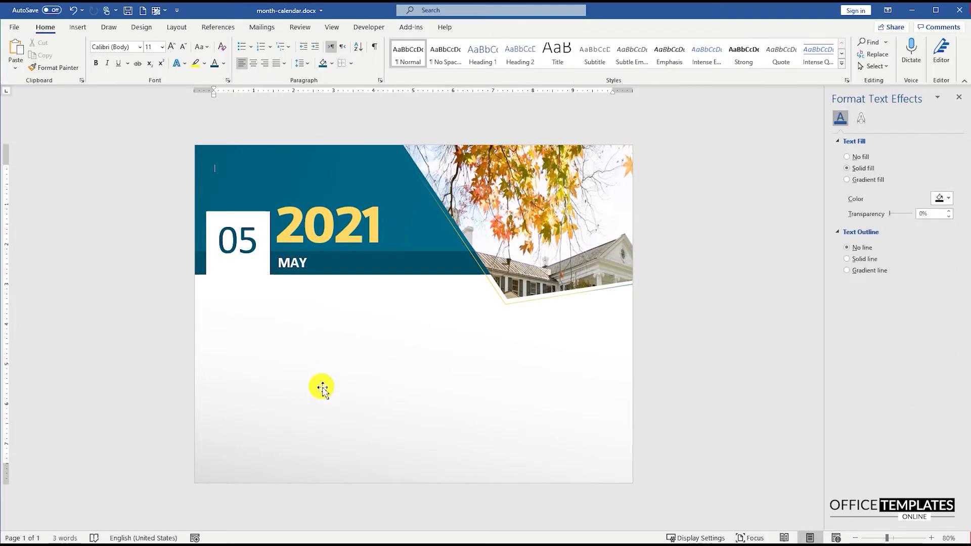
{"action": "left_click", "coordinate": [303, 399]}
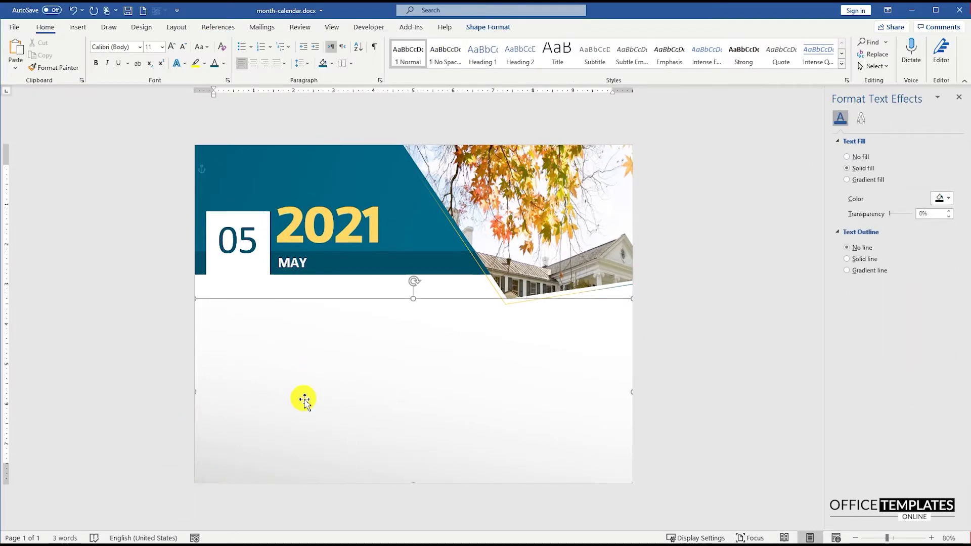
{"action": "left_click", "coordinate": [673, 348]}
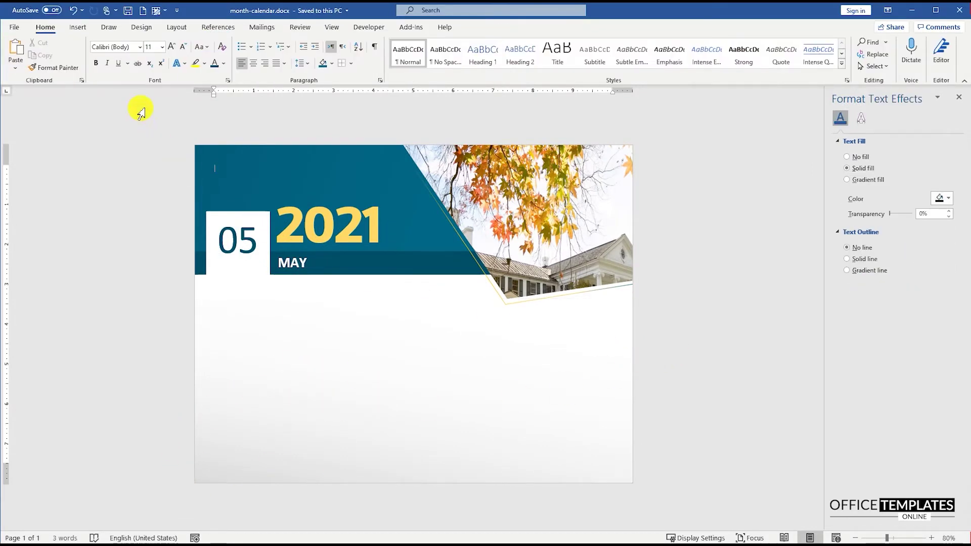
Draw a text box about 3.97" high and 7.16" wide below the header and set all four of its text margins to 0".
{"action": "left_click", "coordinate": [77, 27]}
{"action": "left_click", "coordinate": [143, 65]}
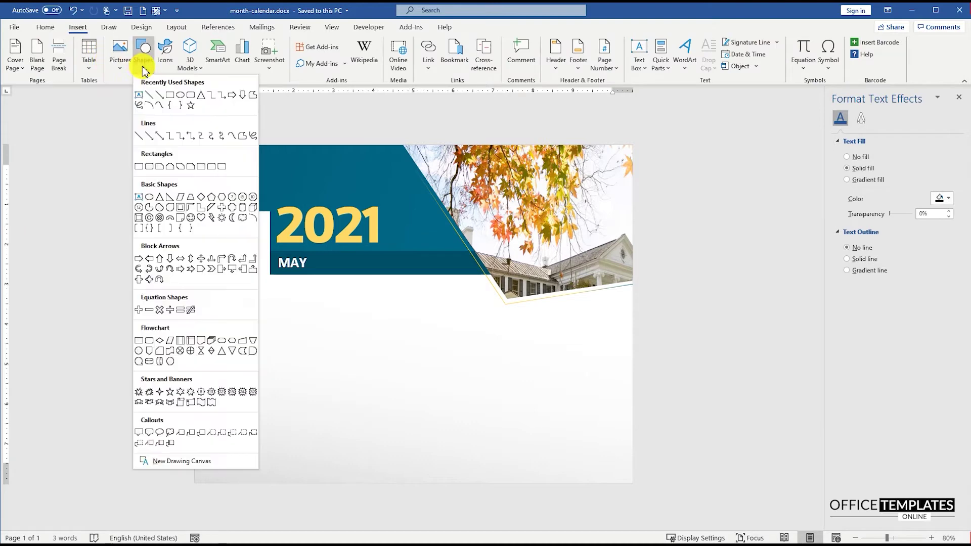
{"action": "left_click", "coordinate": [140, 96]}
{"action": "left_click_drag", "start_coordinate": [208, 299], "coordinate": [493, 456]}
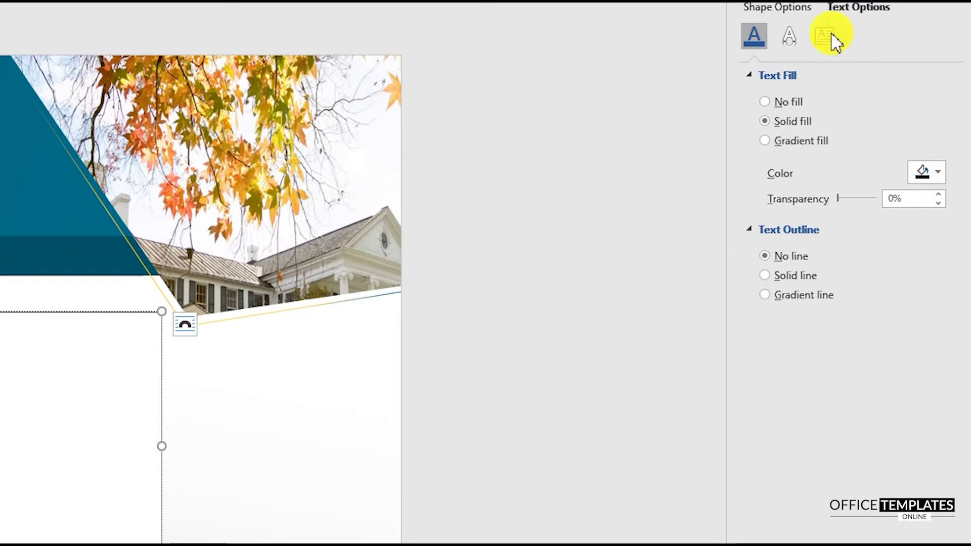
{"action": "left_click", "coordinate": [830, 38]}
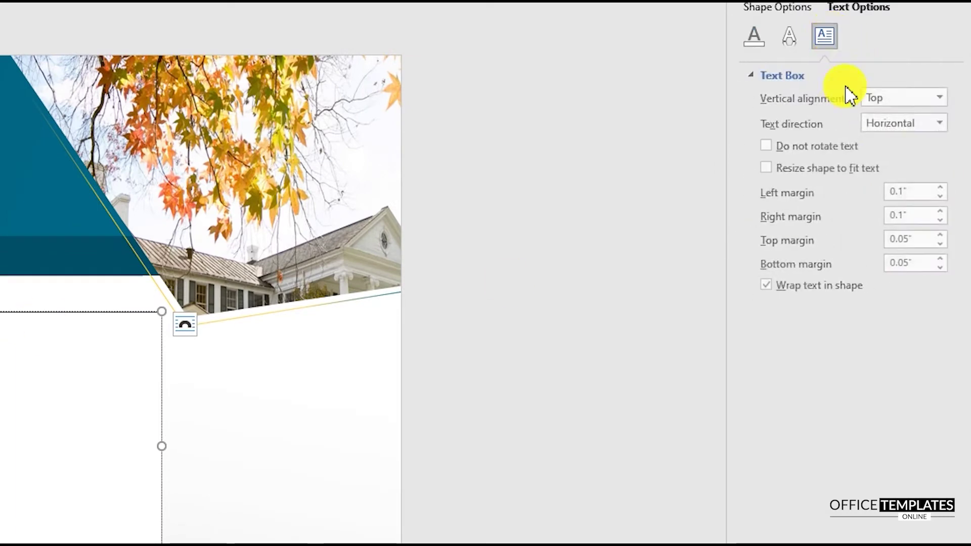
{"action": "left_click", "coordinate": [939, 196]}
{"action": "left_click", "coordinate": [938, 220]}
{"action": "left_click", "coordinate": [938, 244]}
{"action": "left_click", "coordinate": [939, 267]}
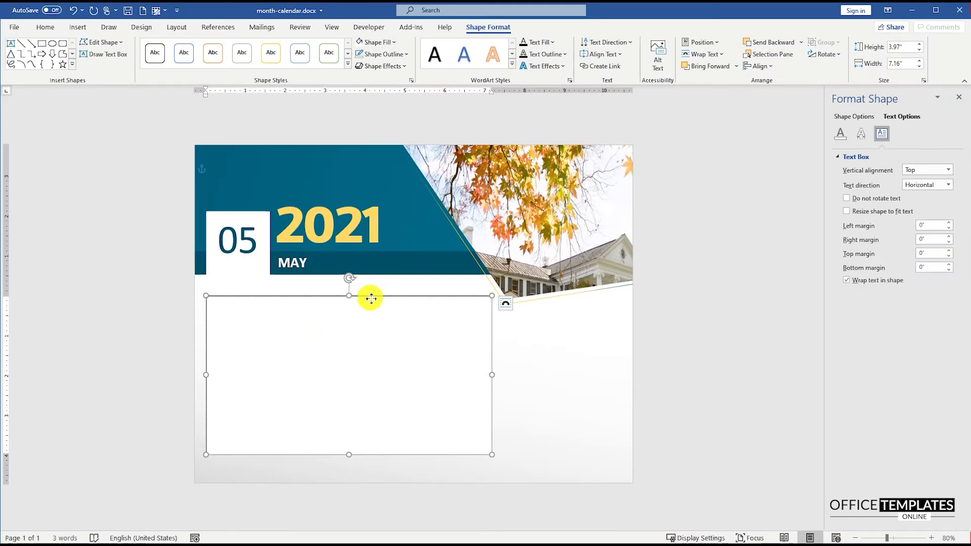
Remove the fill and the outline of the text box below the header.
{"action": "right_click", "coordinate": [371, 299]}
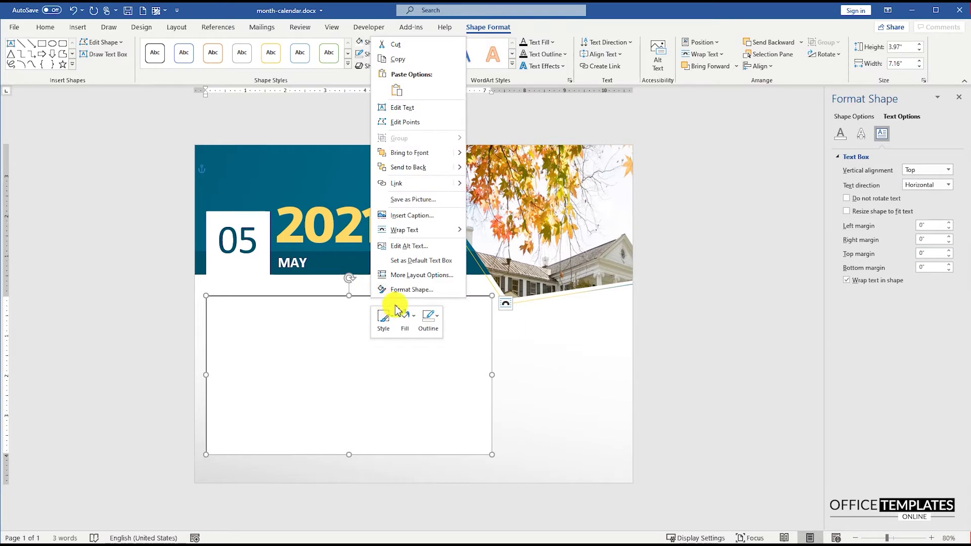
{"action": "left_click", "coordinate": [405, 319]}
{"action": "left_click", "coordinate": [424, 475]}
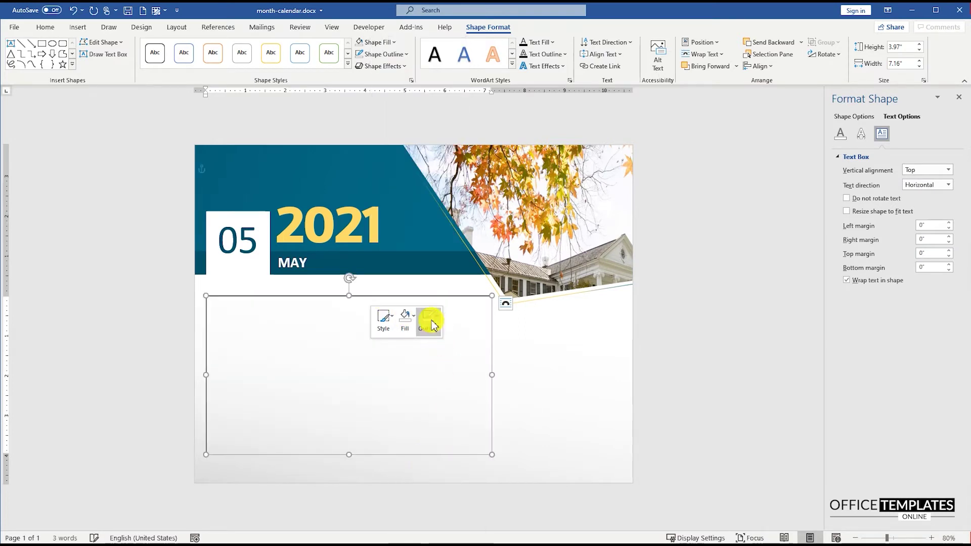
{"action": "left_click", "coordinate": [428, 319]}
{"action": "left_click", "coordinate": [438, 475]}
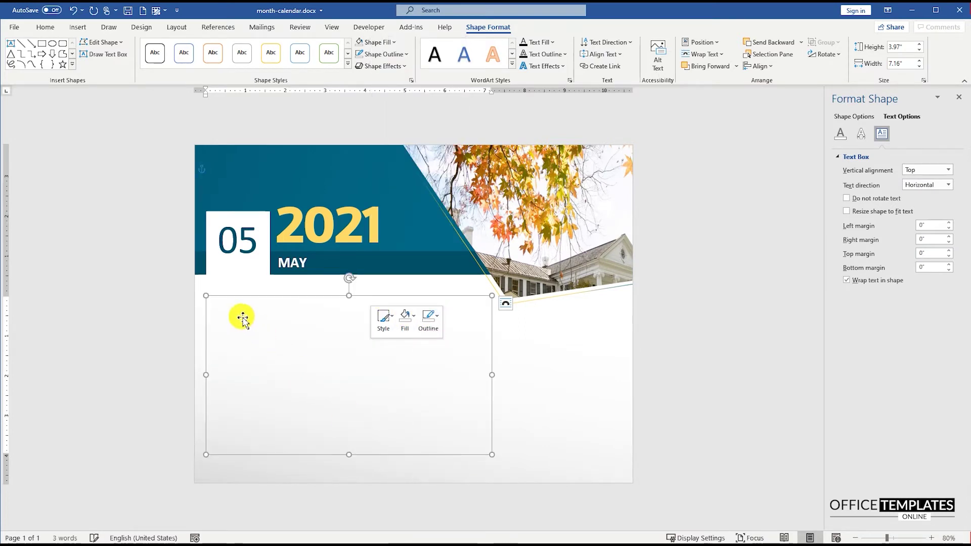
Insert a table with seven columns and six rows inside the text box.
{"action": "left_click", "coordinate": [82, 30]}
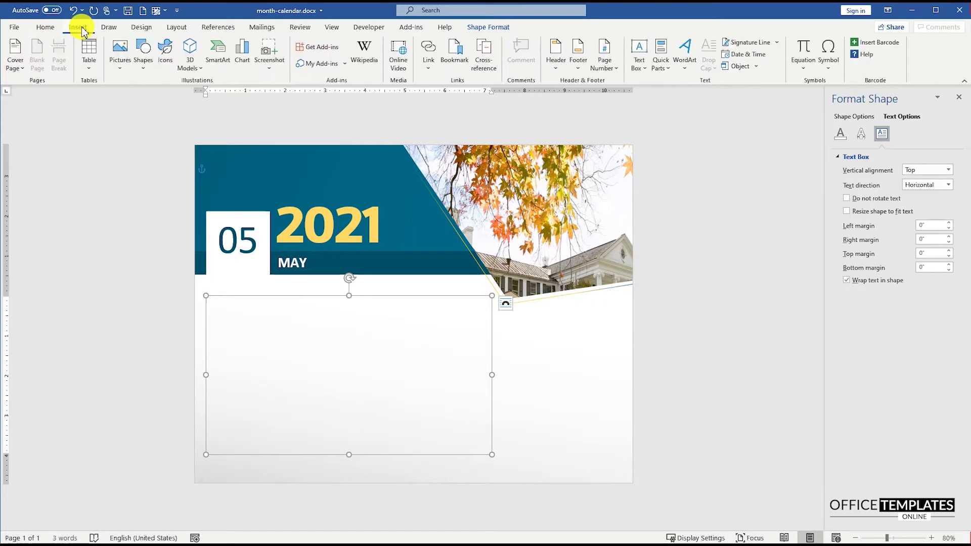
{"action": "left_click", "coordinate": [91, 51]}
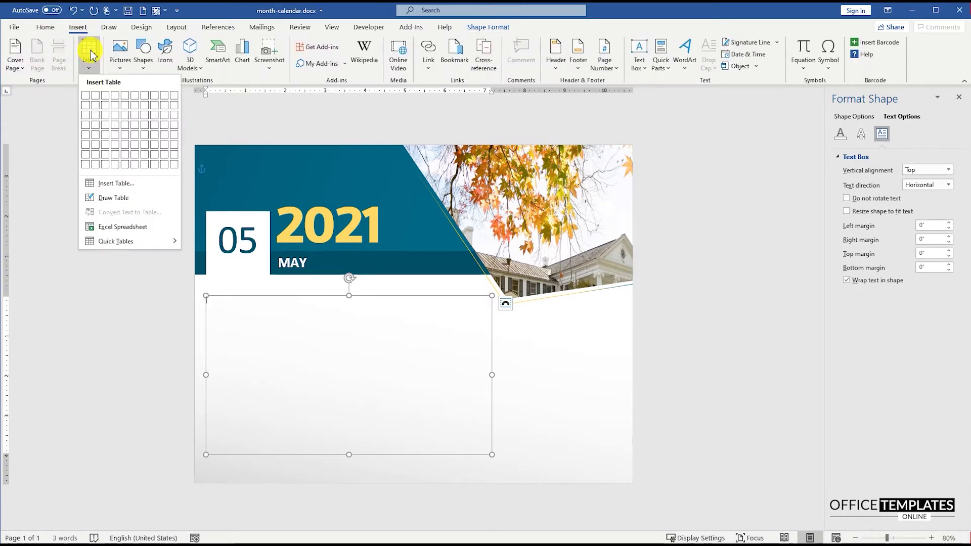
{"action": "left_click", "coordinate": [145, 145]}
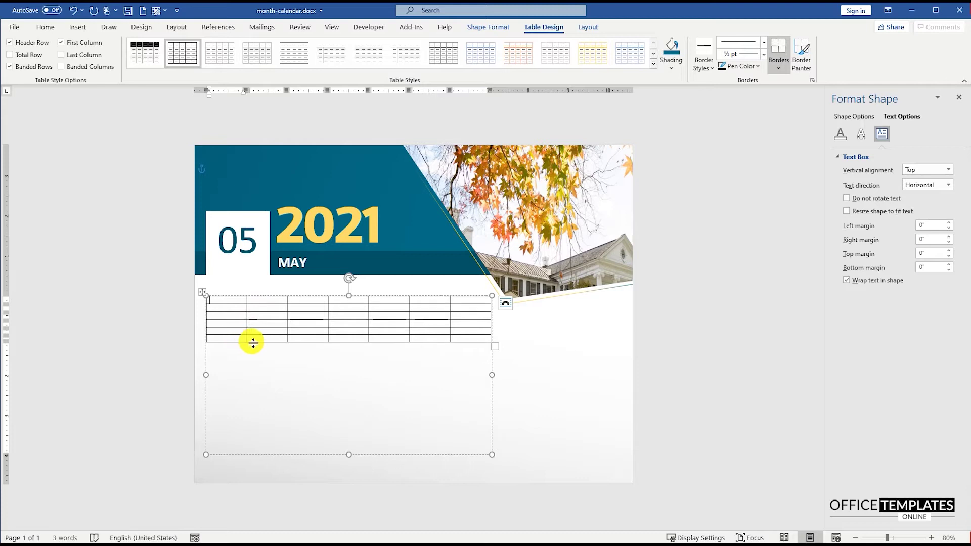
Stretch the table to the text box's height and distribute the five rows below the header row evenly, about 0.69" each.
{"action": "left_click_drag", "start_coordinate": [258, 343], "coordinate": [269, 444]}
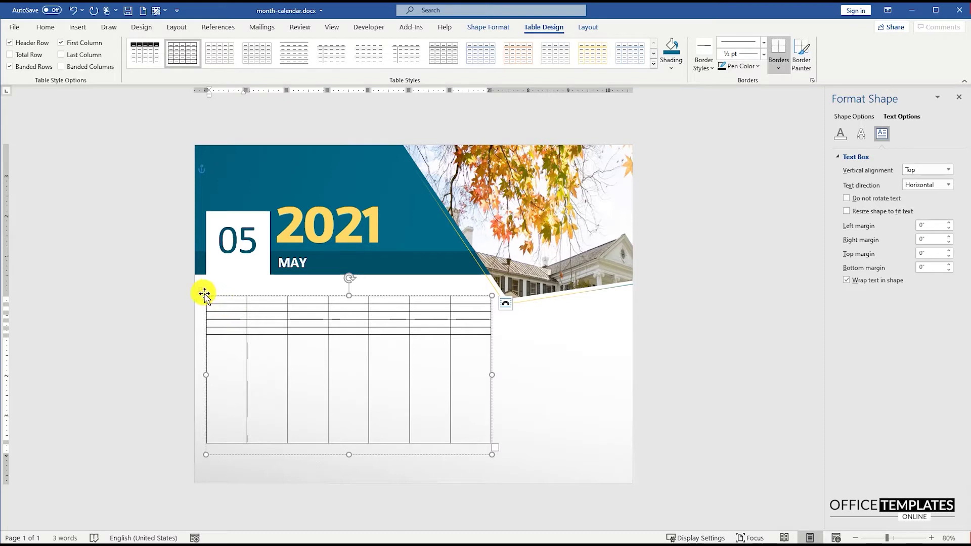
{"action": "left_click_drag", "start_coordinate": [230, 305], "coordinate": [463, 401]}
{"action": "left_click", "coordinate": [589, 29]}
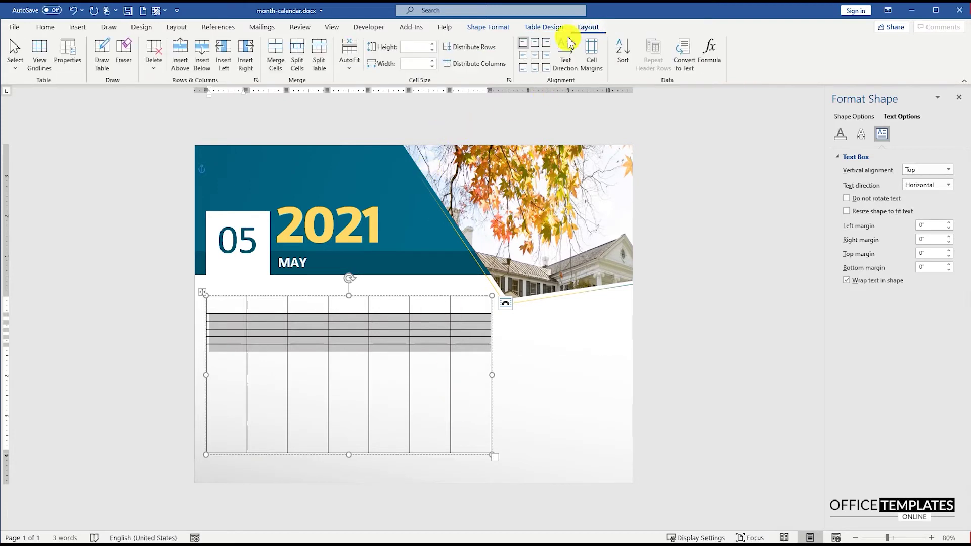
{"action": "left_click", "coordinate": [475, 47]}
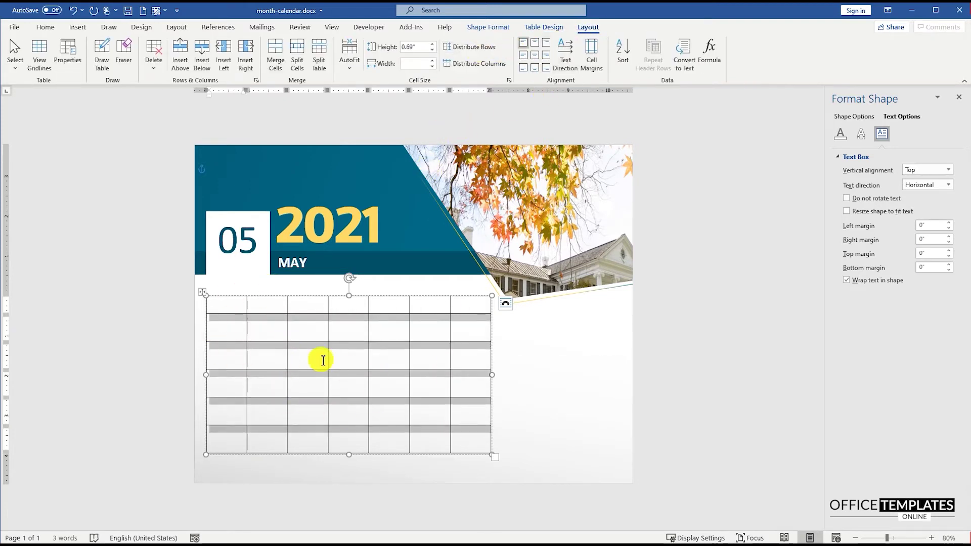
Allow spacing between the cells of the whole table and set it to 0.1".
{"action": "left_click", "coordinate": [232, 303]}
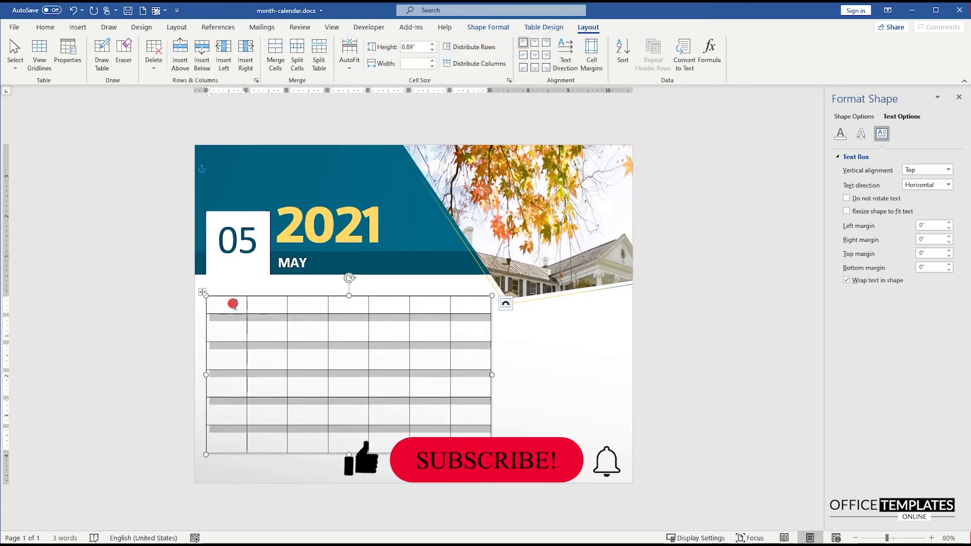
{"action": "left_click", "coordinate": [204, 294]}
{"action": "right_click", "coordinate": [203, 289]}
{"action": "left_click", "coordinate": [245, 482]}
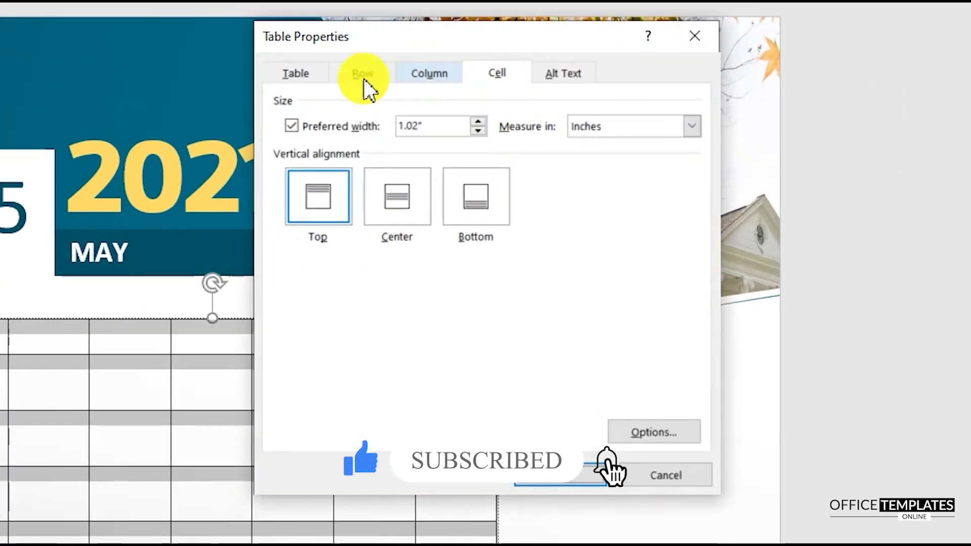
{"action": "left_click", "coordinate": [397, 175]}
{"action": "left_click", "coordinate": [649, 430]}
{"action": "left_click", "coordinate": [87, 302]}
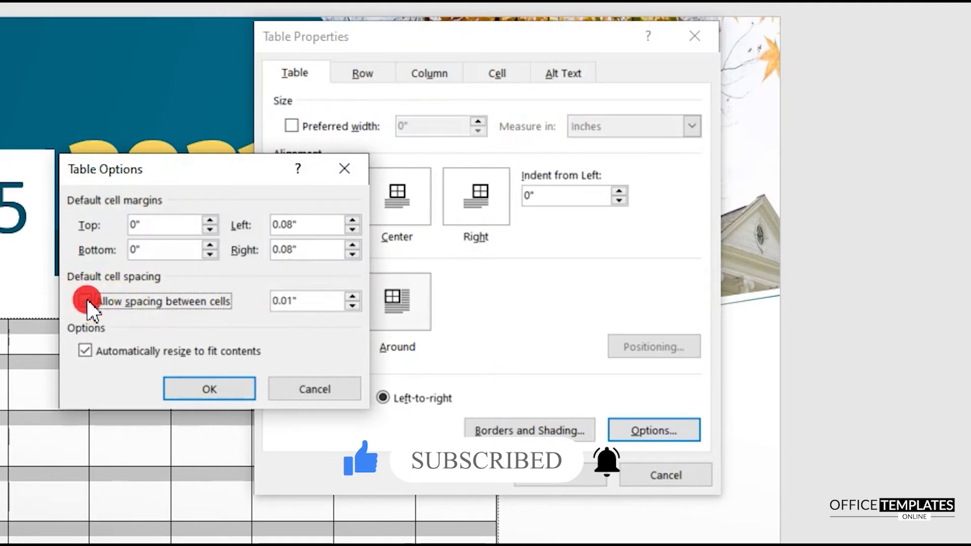
{"action": "left_click", "coordinate": [352, 297]}
{"action": "left_click", "coordinate": [352, 296]}
{"action": "left_click", "coordinate": [352, 296]}
{"action": "left_click", "coordinate": [352, 296]}
{"action": "left_click", "coordinate": [352, 296]}
{"action": "left_click", "coordinate": [352, 297]}
{"action": "left_click", "coordinate": [352, 297]}
{"action": "left_click", "coordinate": [352, 296]}
{"action": "left_click", "coordinate": [352, 297]}
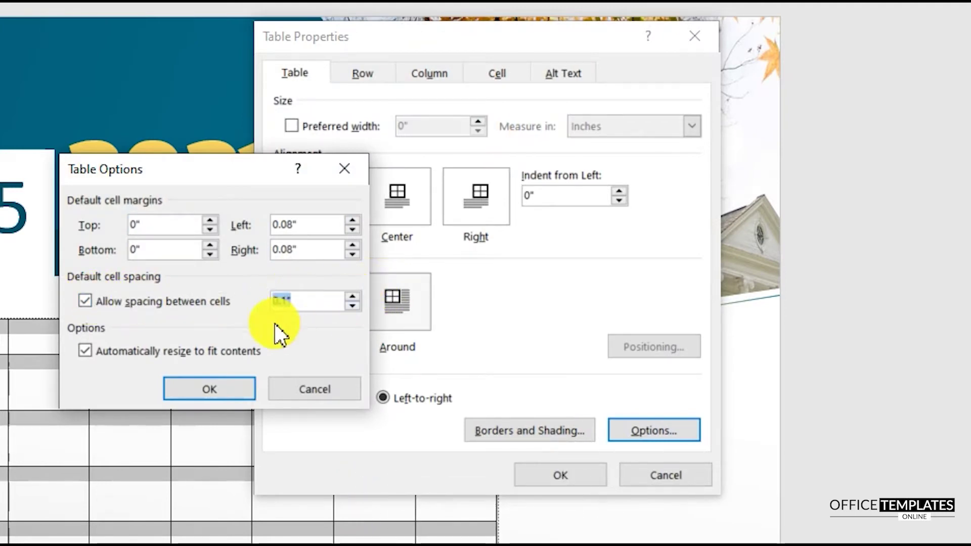
{"action": "left_click", "coordinate": [310, 305]}
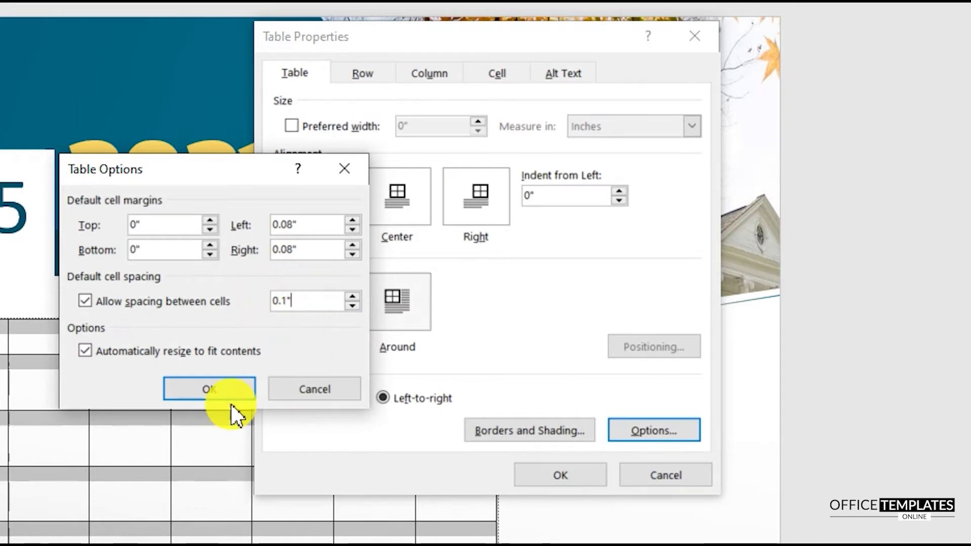
{"action": "left_click", "coordinate": [216, 387]}
{"action": "left_click", "coordinate": [556, 475]}
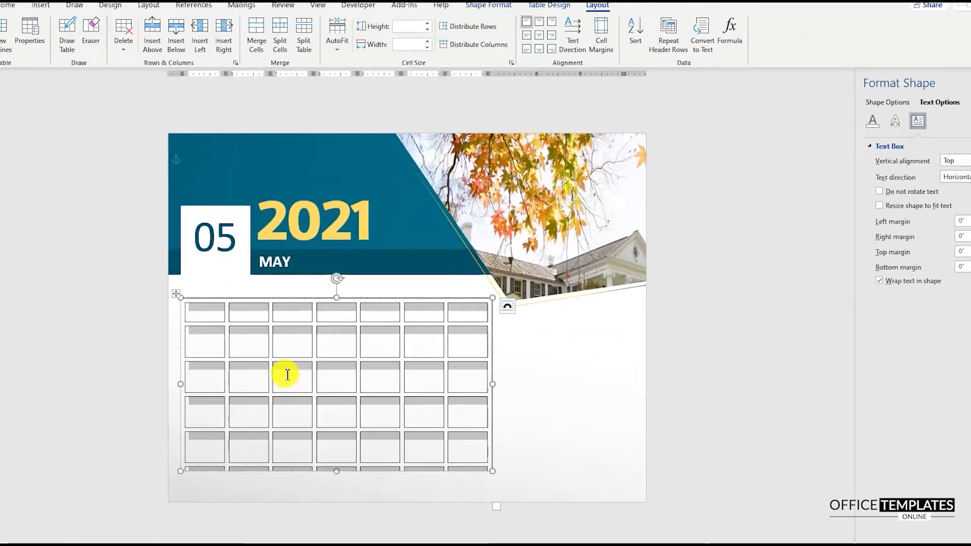
Fit the spaced table and its text box above the page's bottom edge, distributing the five rows below the header evenly at 0.5" high.
{"action": "left_click_drag", "start_coordinate": [349, 454], "coordinate": [351, 487]}
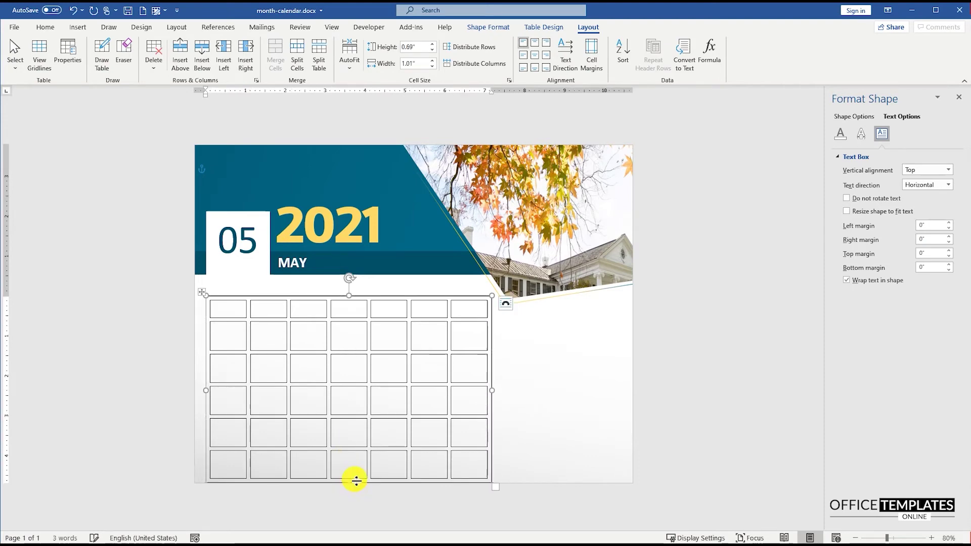
{"action": "left_click", "coordinate": [358, 462]}
{"action": "left_click_drag", "start_coordinate": [358, 447], "coordinate": [366, 428]}
{"action": "left_click_drag", "start_coordinate": [250, 383], "coordinate": [460, 438]}
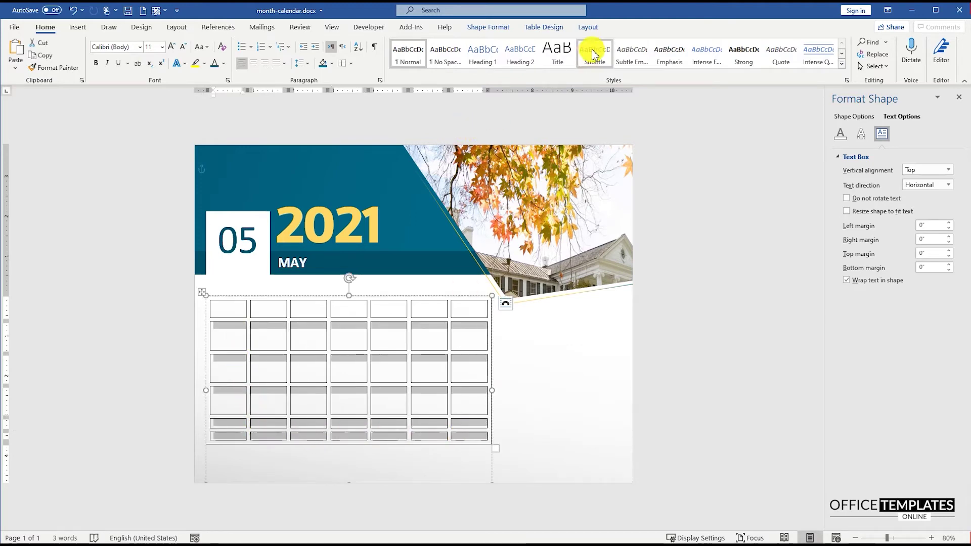
{"action": "left_click", "coordinate": [586, 26]}
{"action": "left_click", "coordinate": [478, 46]}
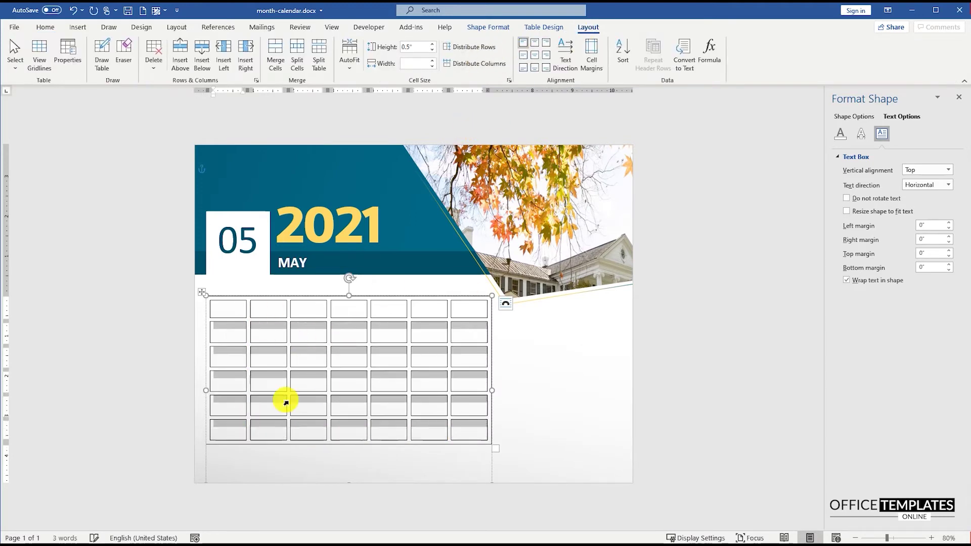
{"action": "left_click", "coordinate": [340, 437]}
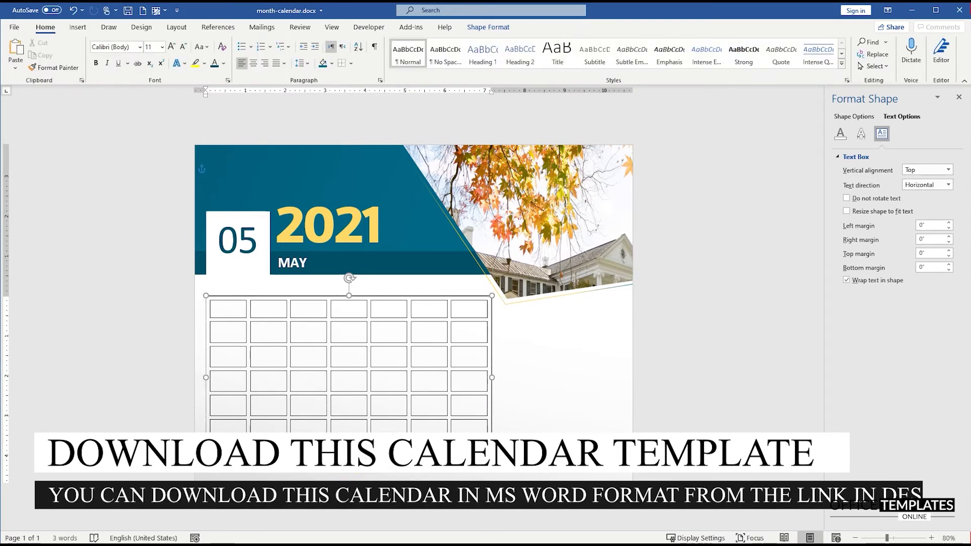
{"action": "left_click", "coordinate": [257, 359]}
Enter the weekday names Sun to Sat in the table's first row and set the whole table's font size to 18.
{"action": "left_click", "coordinate": [230, 308]}
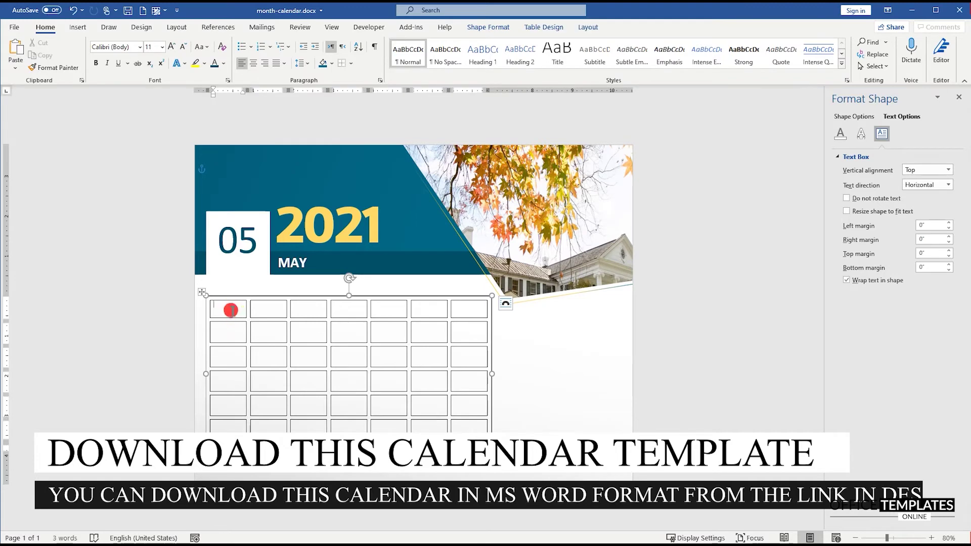
{"action": "type", "text": "Sun"}
{"action": "key", "text": "Tab"}
{"action": "type", "text": "Mon\tTue\tWed\tThu\tFri\tSat"}
{"action": "left_click_drag", "start_coordinate": [236, 309], "coordinate": [466, 435]}
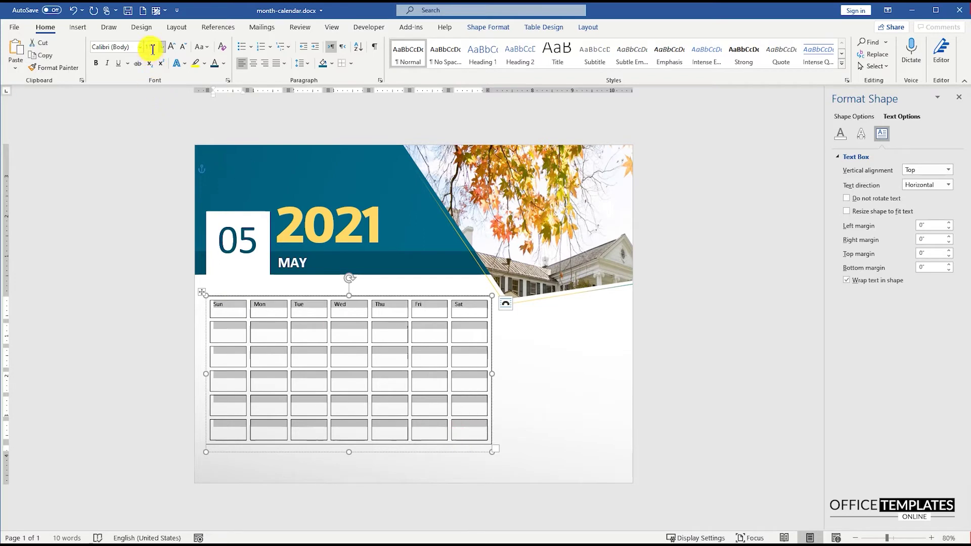
{"action": "key", "text": "Return"}
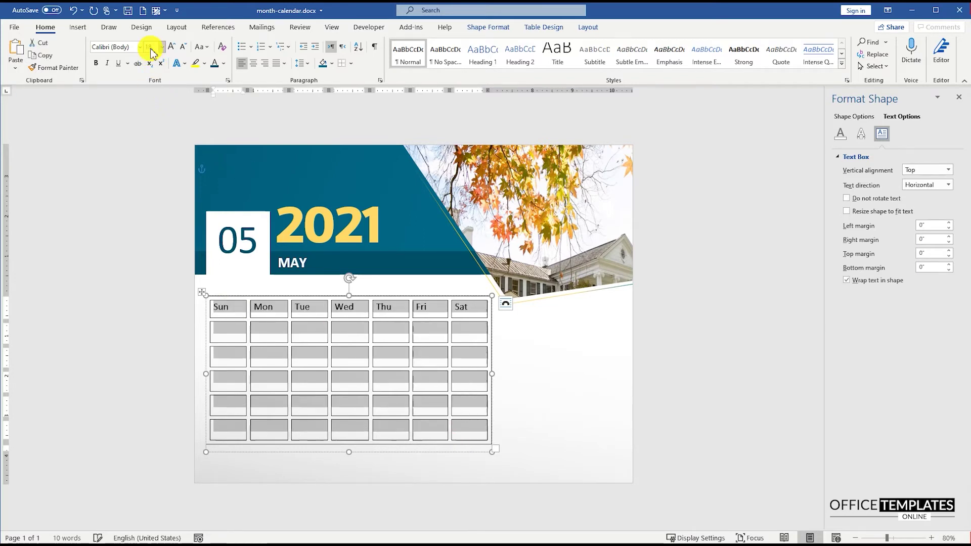
Center the weekday names vertically and horizontally in the header row cells.
{"action": "left_click_drag", "start_coordinate": [233, 316], "coordinate": [462, 310]}
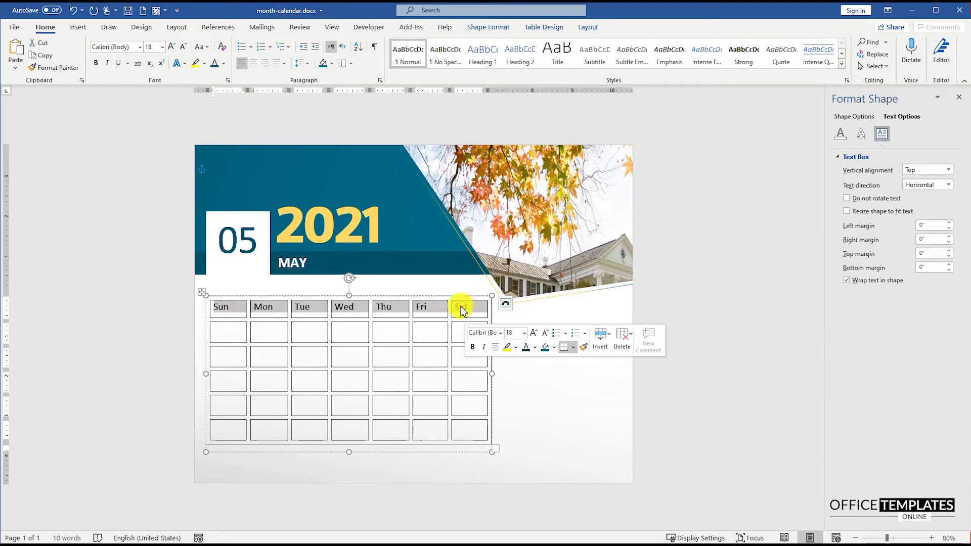
{"action": "right_click", "coordinate": [470, 310]}
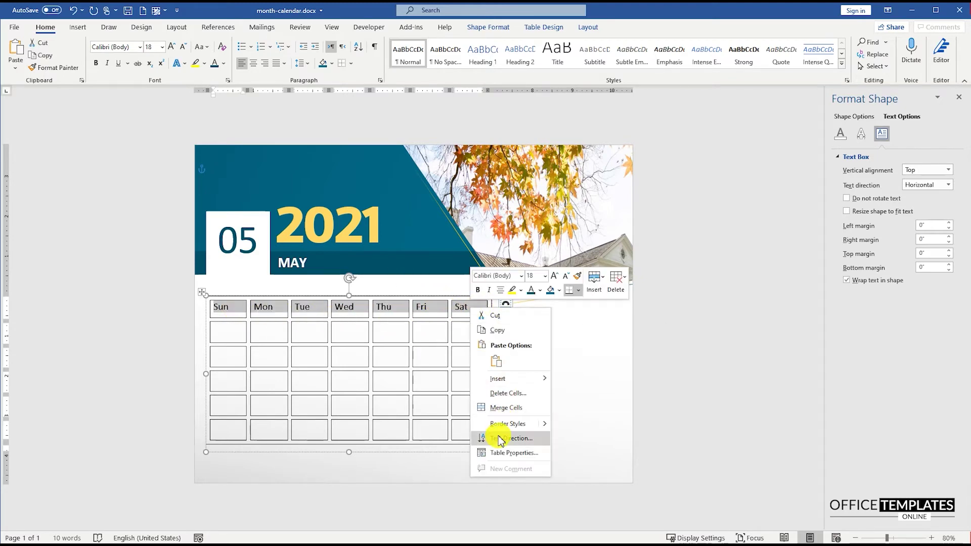
{"action": "left_click", "coordinate": [513, 452]}
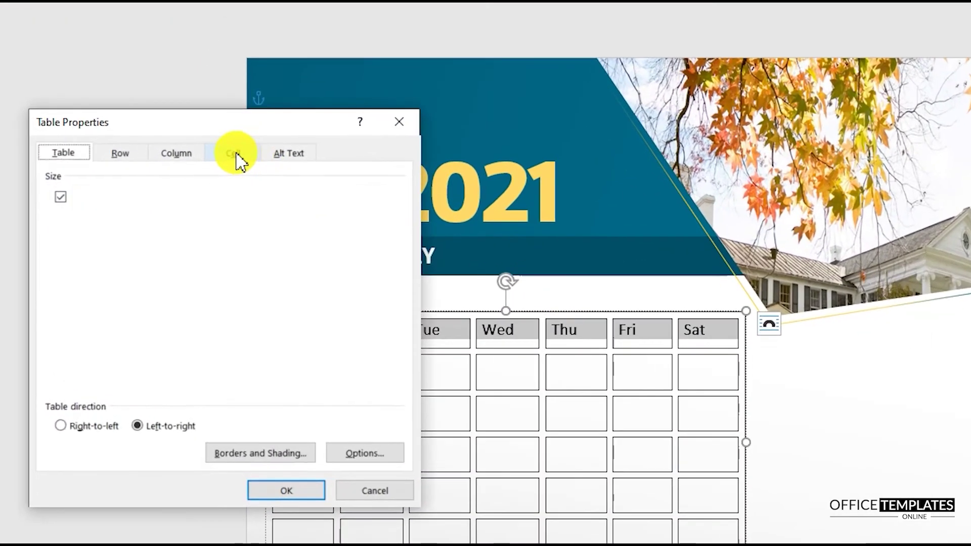
{"action": "left_click", "coordinate": [235, 153]}
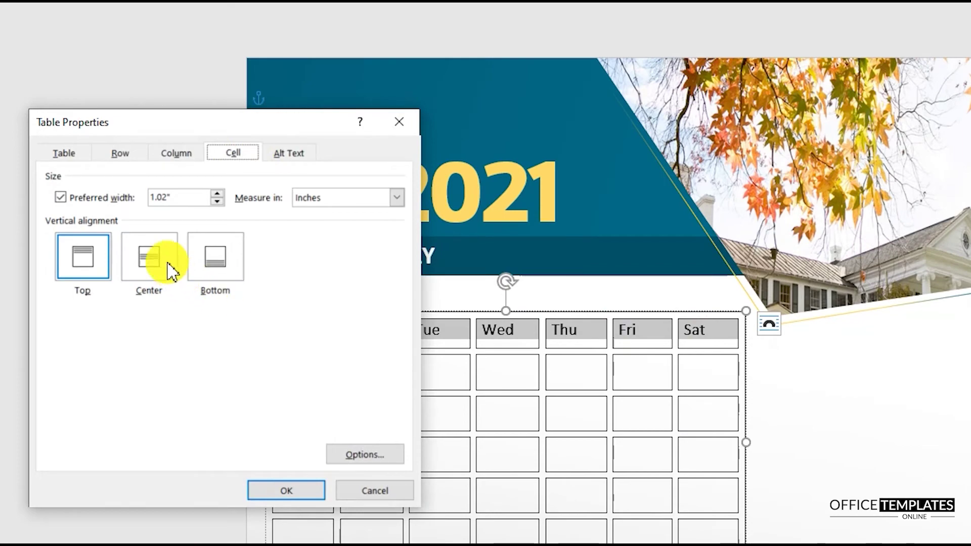
{"action": "left_click", "coordinate": [296, 492]}
{"action": "left_click", "coordinate": [253, 64]}
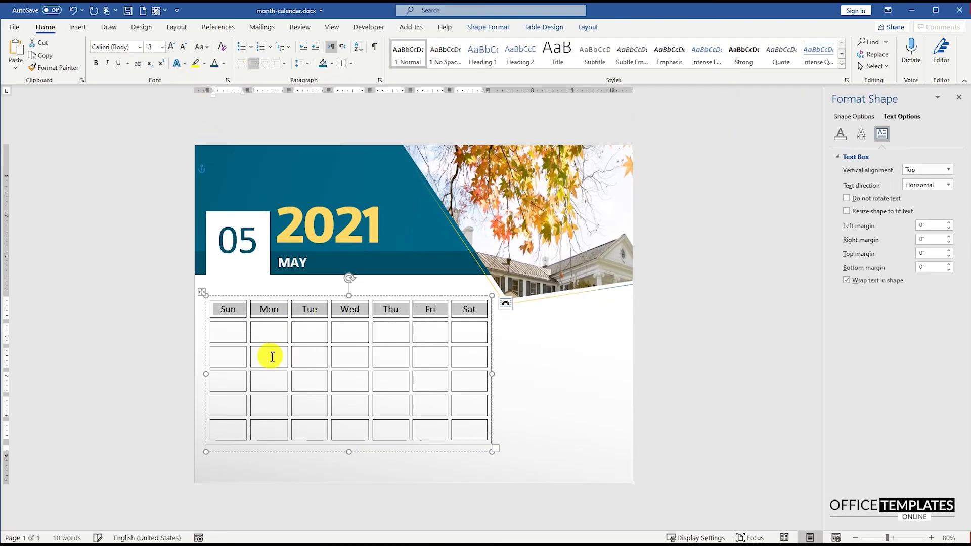
Shade the Mon to Fri header cells with the recently used yellow.
{"action": "left_click_drag", "start_coordinate": [265, 309], "coordinate": [435, 310]}
{"action": "left_click", "coordinate": [332, 64]}
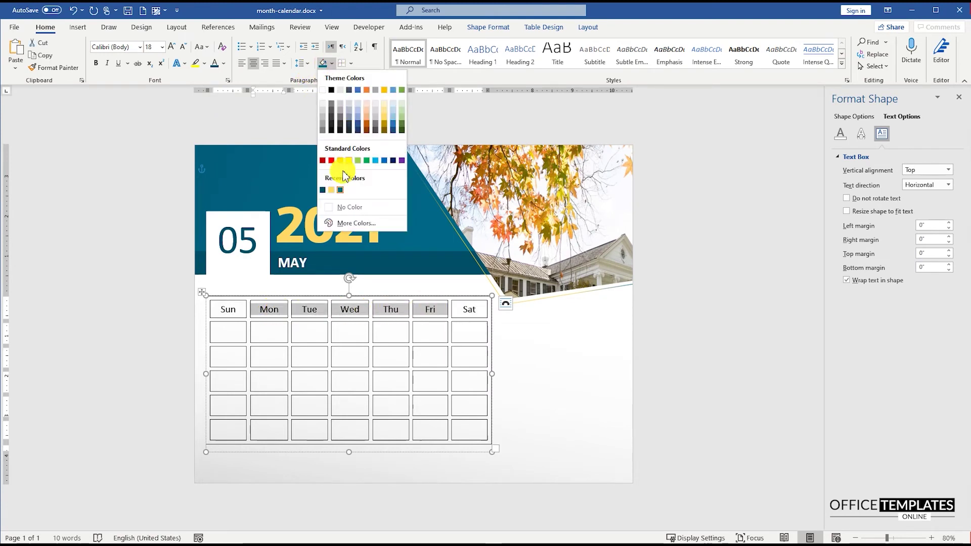
{"action": "left_click", "coordinate": [330, 185]}
Shade the Sun and Sat header cells with the recently used dark teal.
{"action": "left_click", "coordinate": [211, 314]}
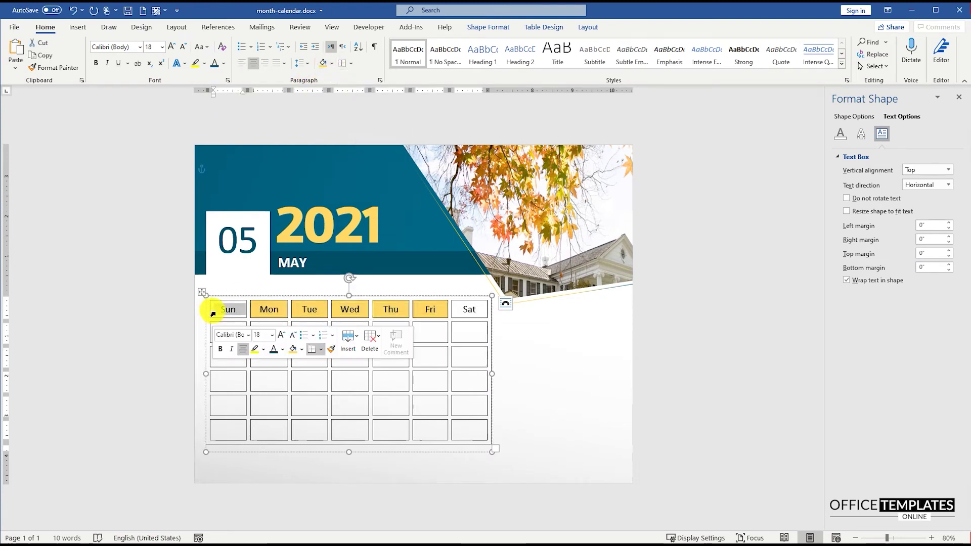
{"action": "left_click", "coordinate": [454, 312], "text": "ctrl"}
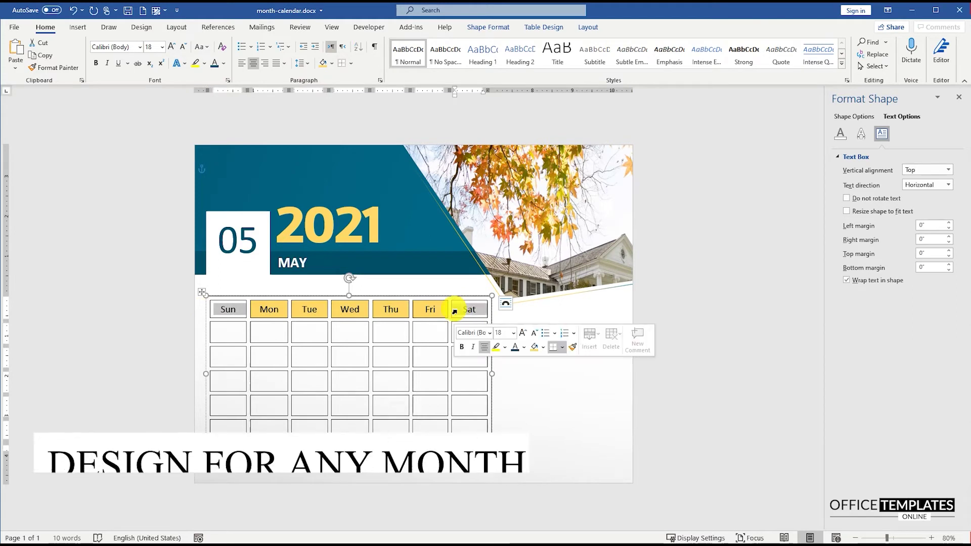
{"action": "left_click", "coordinate": [332, 64]}
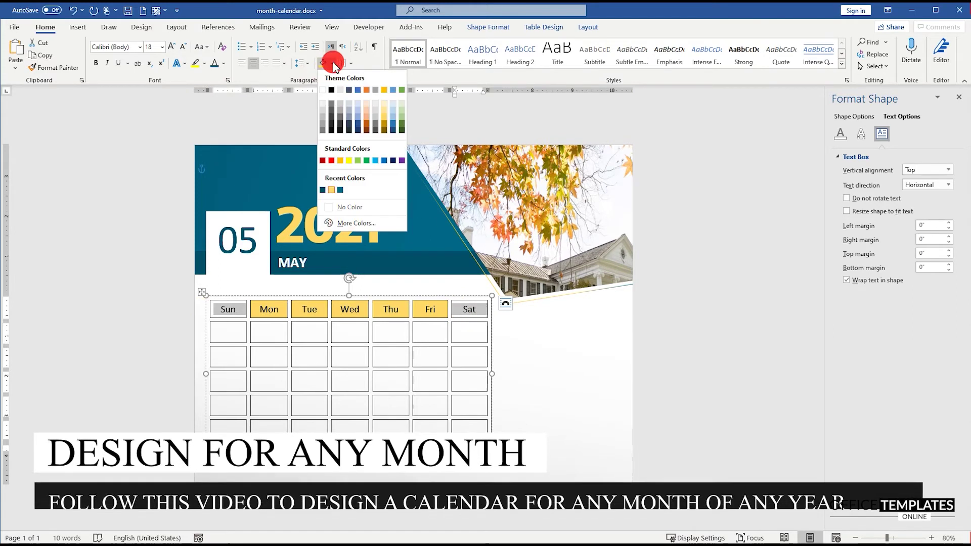
{"action": "left_click", "coordinate": [322, 190]}
Enter the dates 1 to 31 starting under Sat, lengthening the text box and adding a sixth date row for 30 and 31.
{"action": "left_click", "coordinate": [448, 345]}
{"action": "type", "text": "1"}
{"action": "key", "text": "Tab"}
{"action": "type", "text": "2"}
{"action": "key", "text": "Tab"}
{"action": "type", "text": "3"}
{"action": "key", "text": "Tab"}
{"action": "type", "text": "4"}
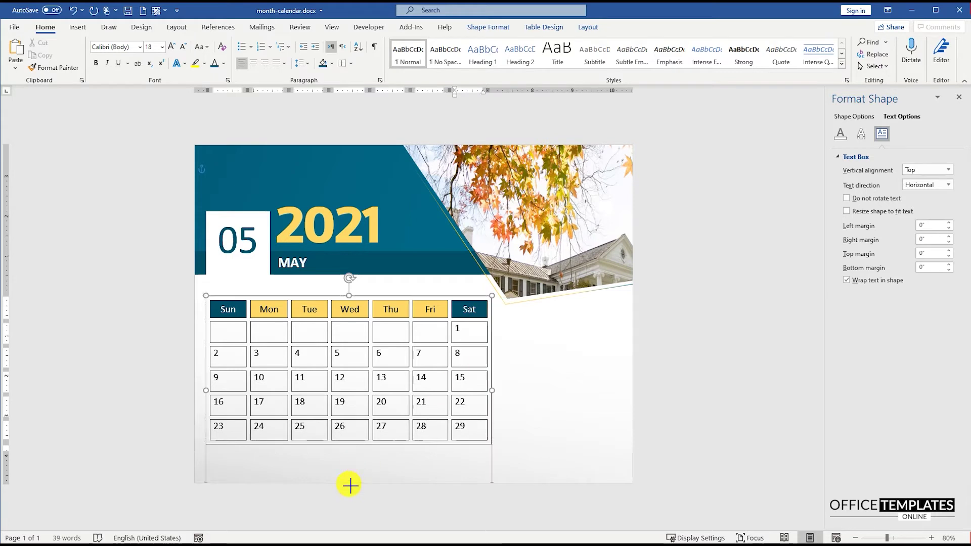
{"action": "key", "text": "Tab"}
{"action": "key", "text": "ctrl+z"}
Distribute the six date rows below the header evenly.
{"action": "left_click_drag", "start_coordinate": [227, 332], "coordinate": [273, 453]}
{"action": "left_click_drag", "start_coordinate": [354, 459], "coordinate": [453, 458]}
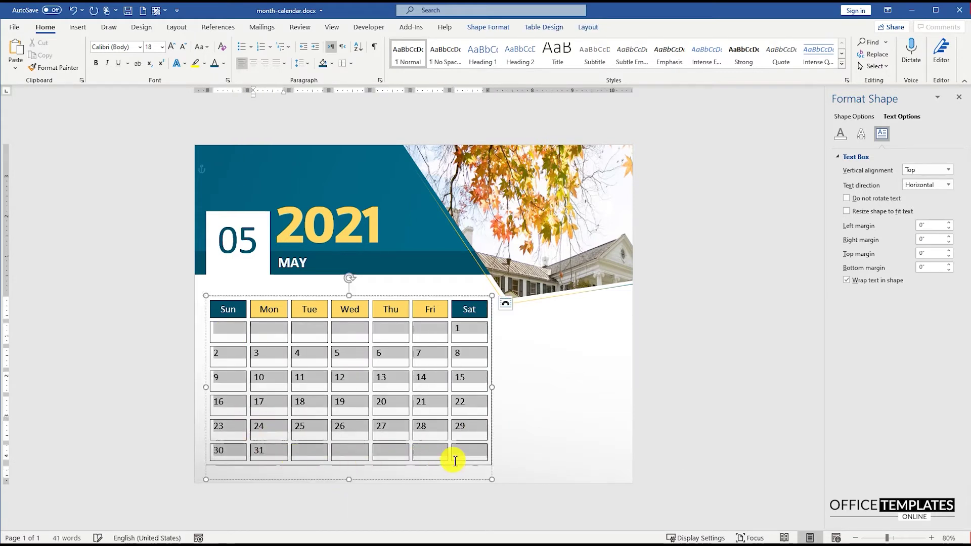
{"action": "left_click", "coordinate": [587, 27]}
{"action": "left_click", "coordinate": [473, 46]}
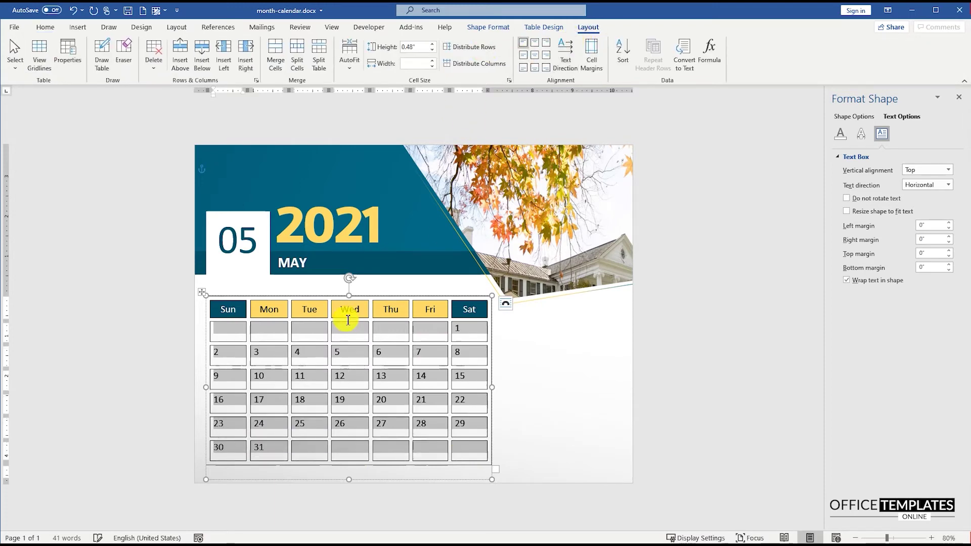
Remove all borders from the whole calendar table.
{"action": "left_click", "coordinate": [201, 292]}
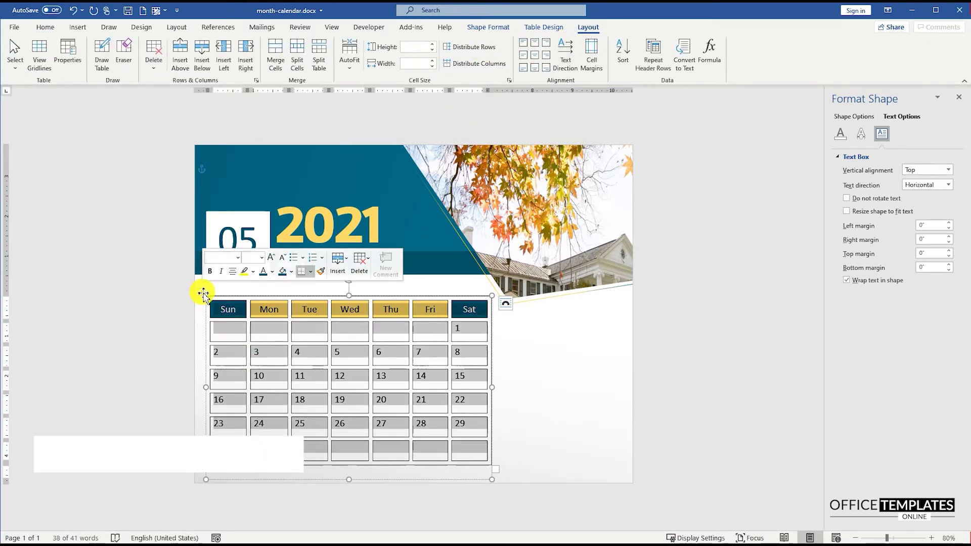
{"action": "left_click", "coordinate": [46, 27]}
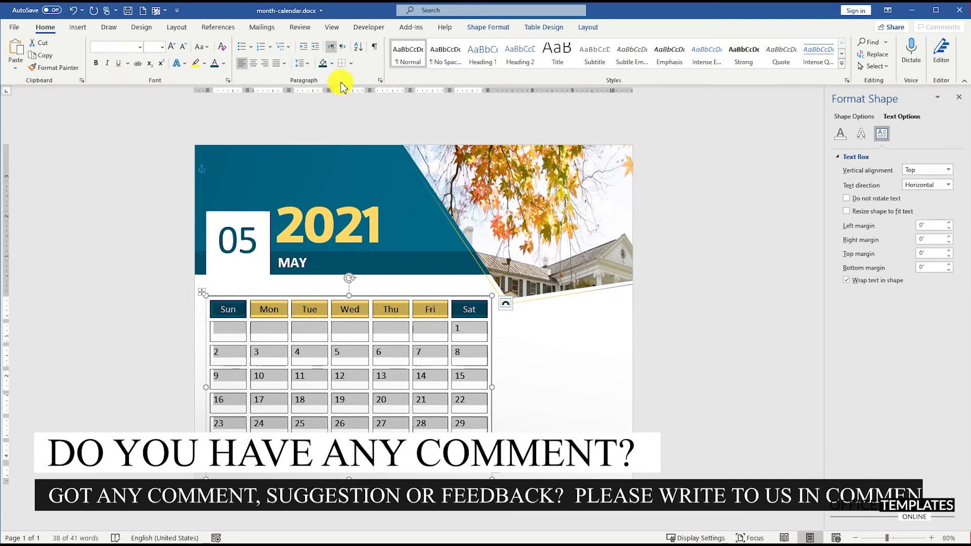
{"action": "left_click", "coordinate": [351, 62]}
{"action": "left_click", "coordinate": [368, 143]}
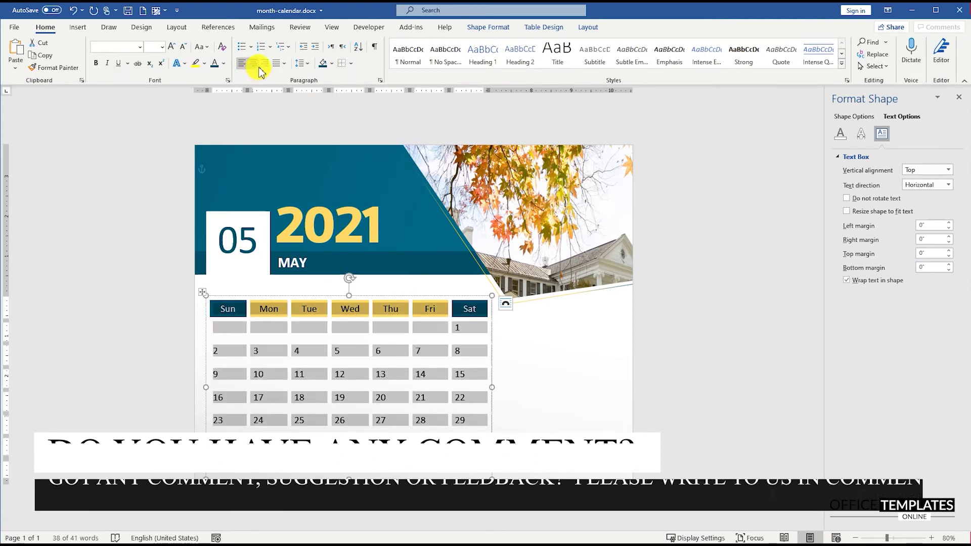
Align the dates to the right and set the date cells' vertical alignment to Bottom.
{"action": "left_click", "coordinate": [261, 65]}
{"action": "right_click", "coordinate": [470, 328]}
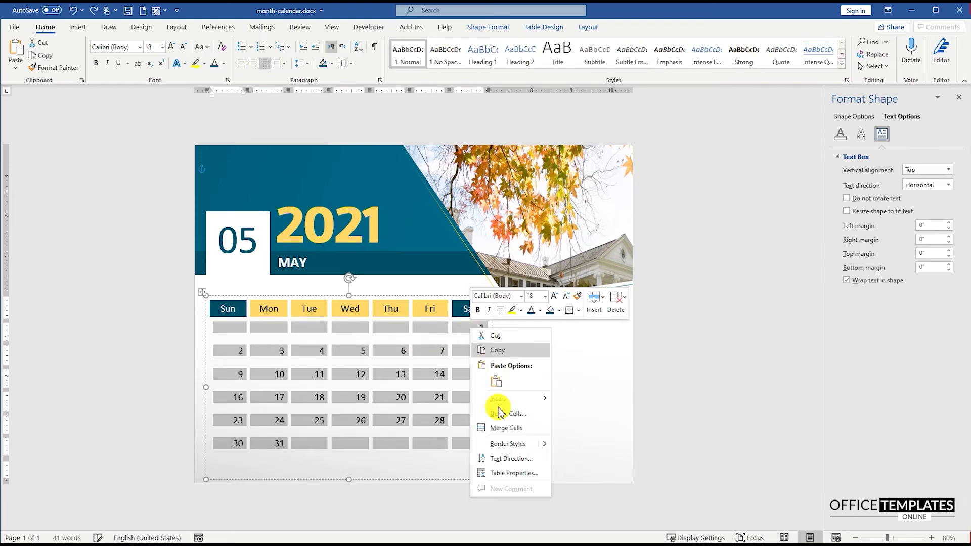
{"action": "left_click", "coordinate": [506, 472]}
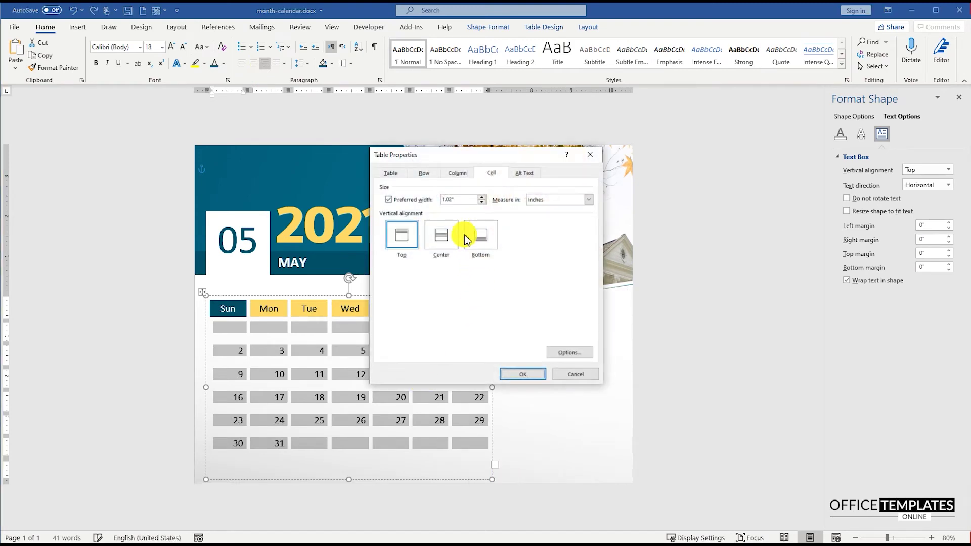
{"action": "left_click", "coordinate": [524, 375]}
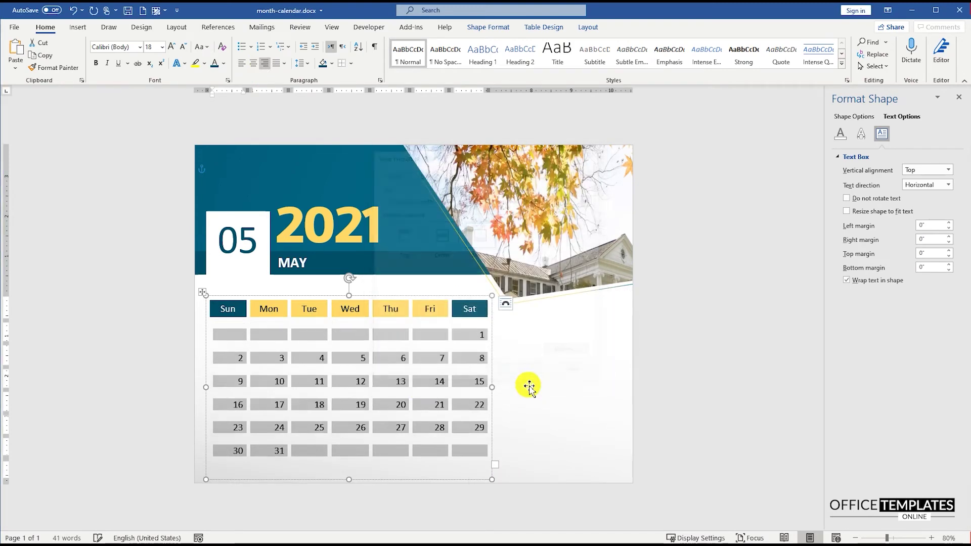
Shorten the calendar's text box from below and move it up slightly toward the teal header.
{"action": "left_click_drag", "start_coordinate": [355, 481], "coordinate": [351, 460]}
{"action": "mouse_move", "coordinate": [375, 297]}
{"action": "left_click", "coordinate": [373, 372]}
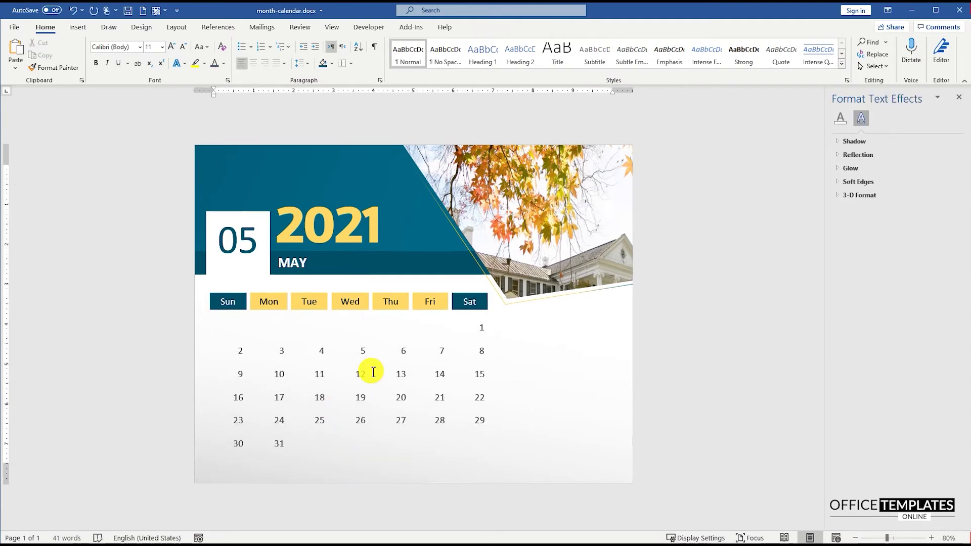
Insert the picture logo.svg from the temp folder and set its text wrapping to In Front of Text.
{"action": "left_click", "coordinate": [78, 27]}
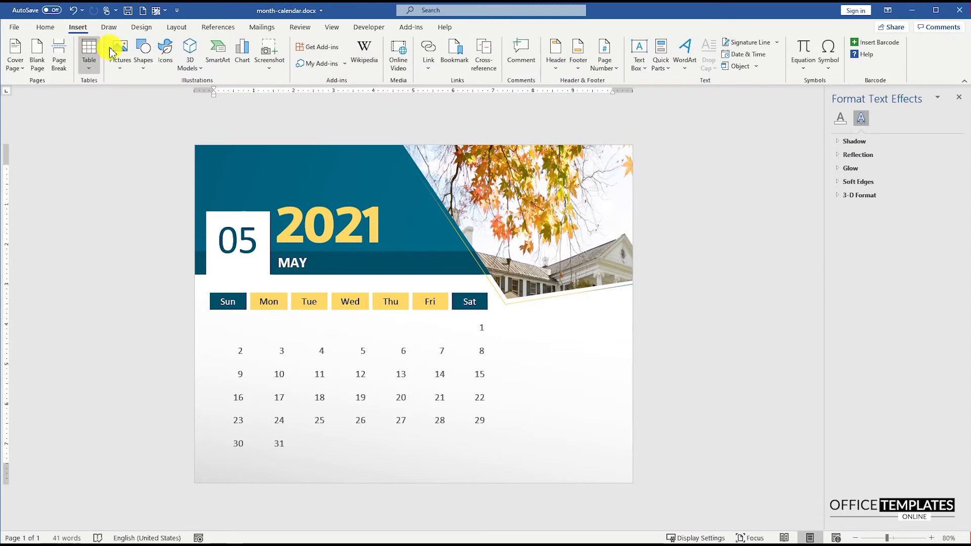
{"action": "left_click", "coordinate": [120, 53]}
{"action": "left_click", "coordinate": [137, 98]}
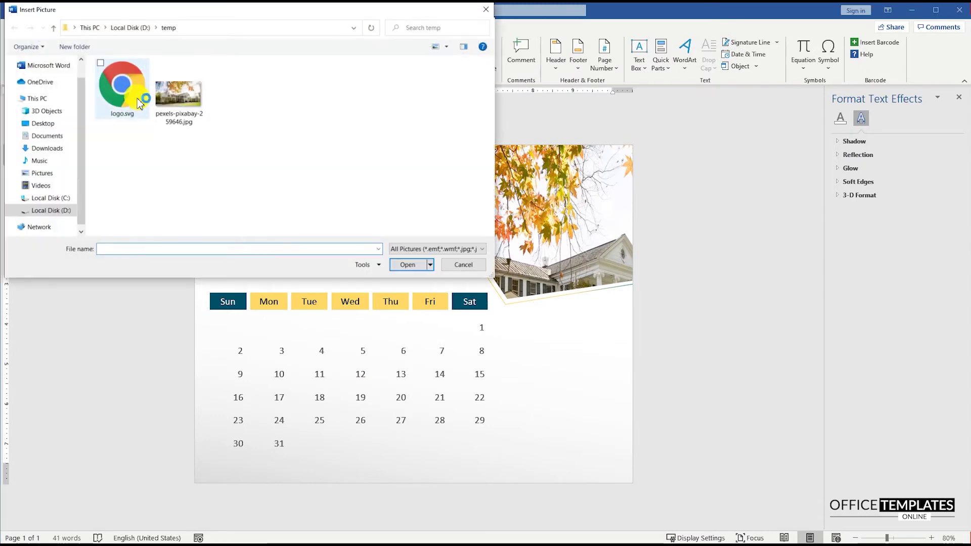
{"action": "double_click", "coordinate": [125, 105]}
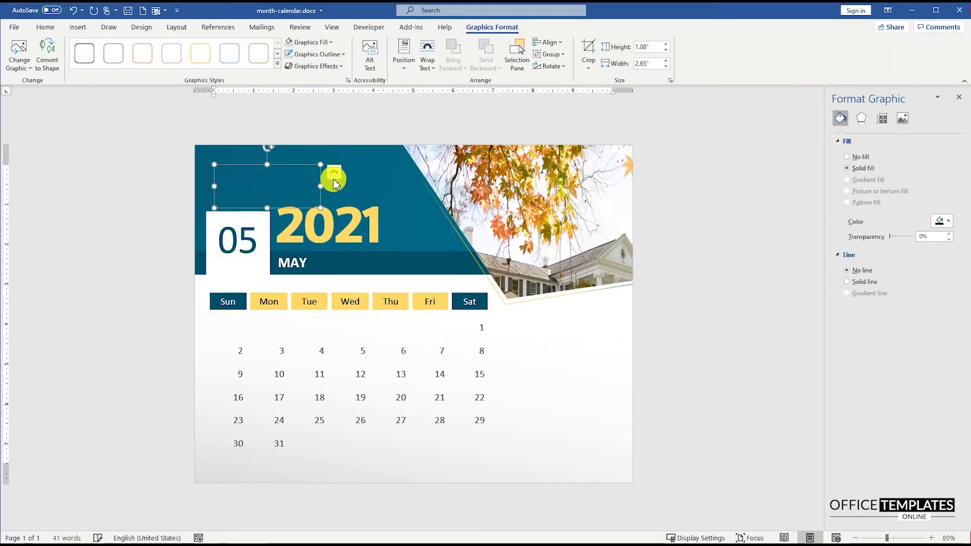
{"action": "left_click", "coordinate": [334, 176]}
{"action": "left_click", "coordinate": [410, 269]}
Place the logo below the house photo beside the calendar, shrink it slightly, and convert it to a shape.
{"action": "left_click_drag", "start_coordinate": [299, 180], "coordinate": [601, 325]}
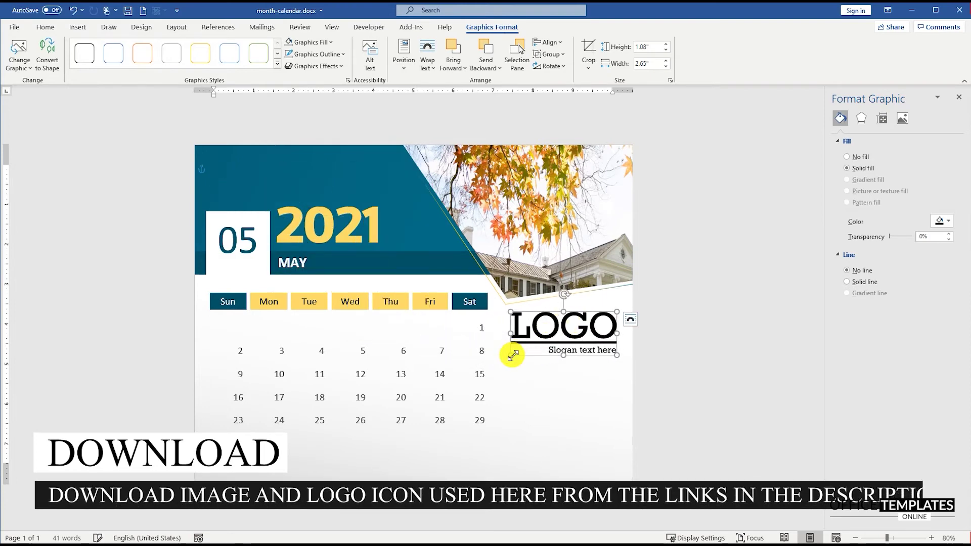
{"action": "left_click_drag", "start_coordinate": [520, 354], "coordinate": [524, 350]}
{"action": "right_click", "coordinate": [565, 332]}
{"action": "left_click", "coordinate": [622, 150]}
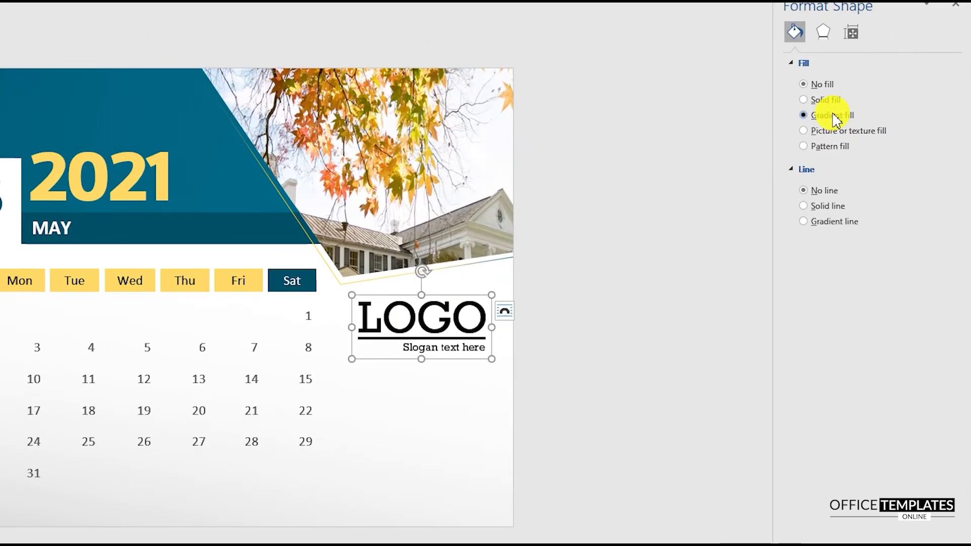
Give the logo a linear gradient fill with both end stops in the recently used teal and no transparency.
{"action": "left_click", "coordinate": [862, 179]}
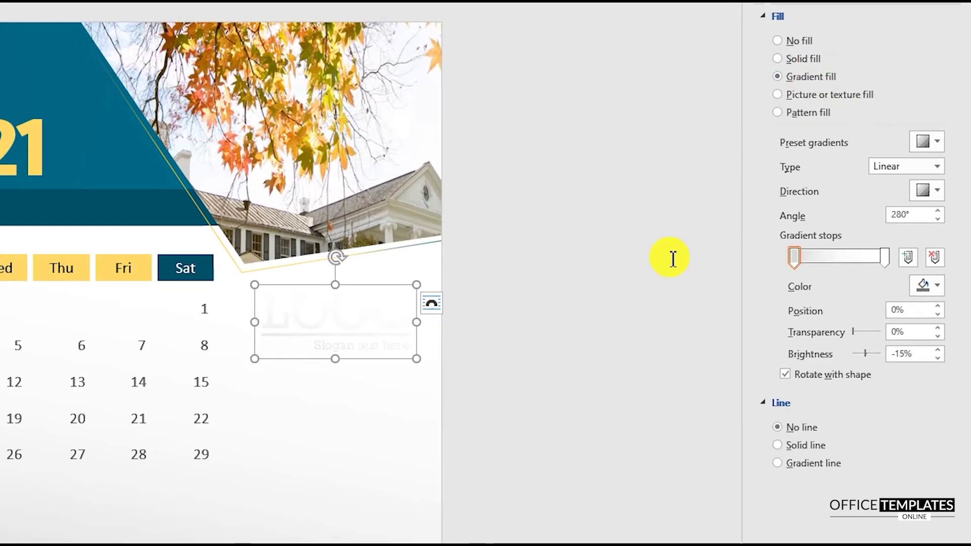
{"action": "left_click", "coordinate": [799, 259]}
{"action": "left_click", "coordinate": [938, 286]}
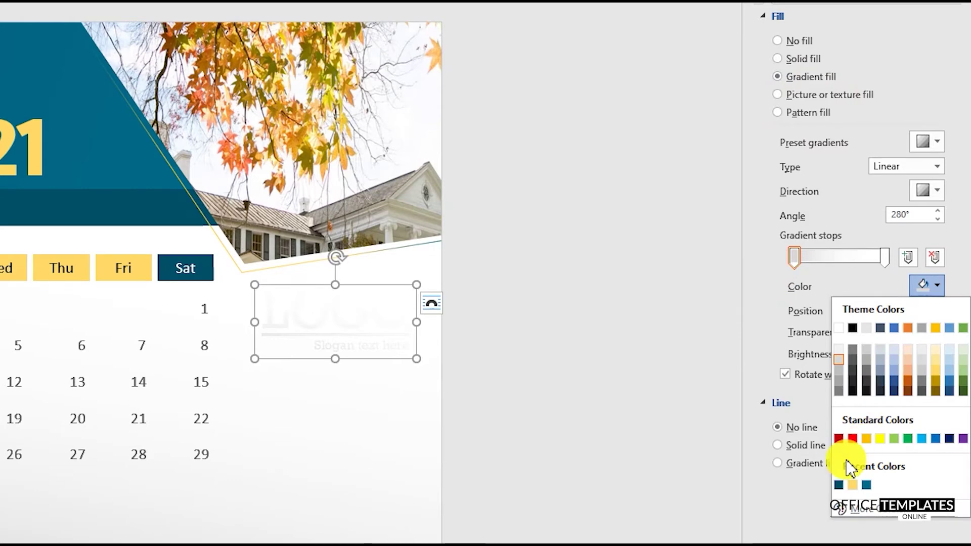
{"action": "left_click", "coordinate": [869, 486]}
{"action": "left_click", "coordinate": [885, 257]}
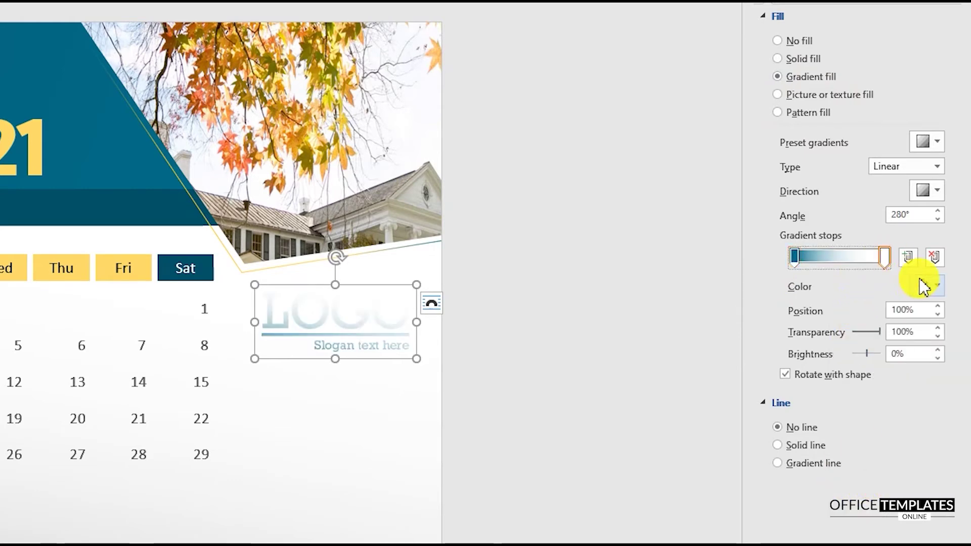
{"action": "left_click", "coordinate": [926, 286]}
{"action": "left_click", "coordinate": [840, 486]}
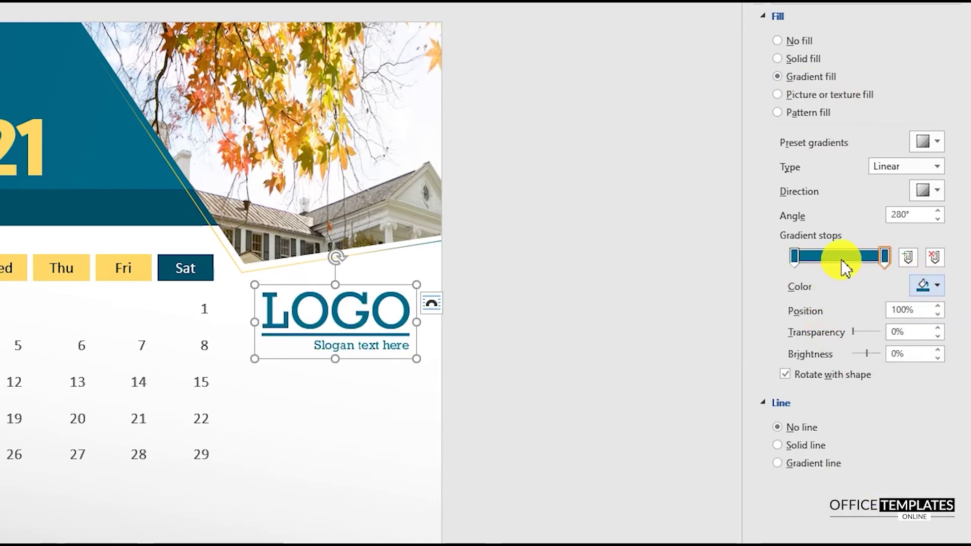
Adjust the brightness of the logo's three gradient stops, using -7% for the first and -5% for the last.
{"action": "left_click", "coordinate": [795, 258]}
{"action": "left_click", "coordinate": [911, 358]}
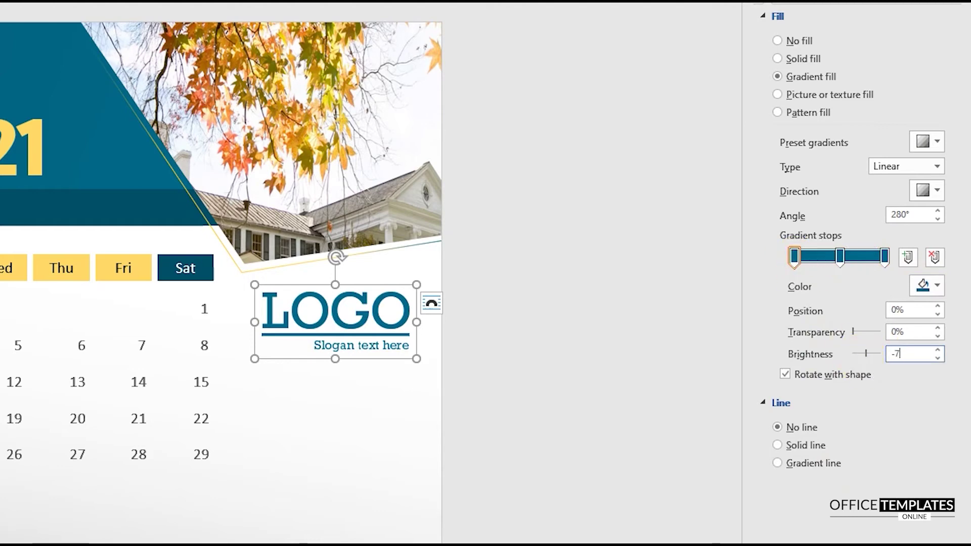
{"action": "type", "text": "-7"}
{"action": "left_click", "coordinate": [839, 257]}
{"action": "left_click", "coordinate": [911, 354]}
{"action": "left_click", "coordinate": [884, 257]}
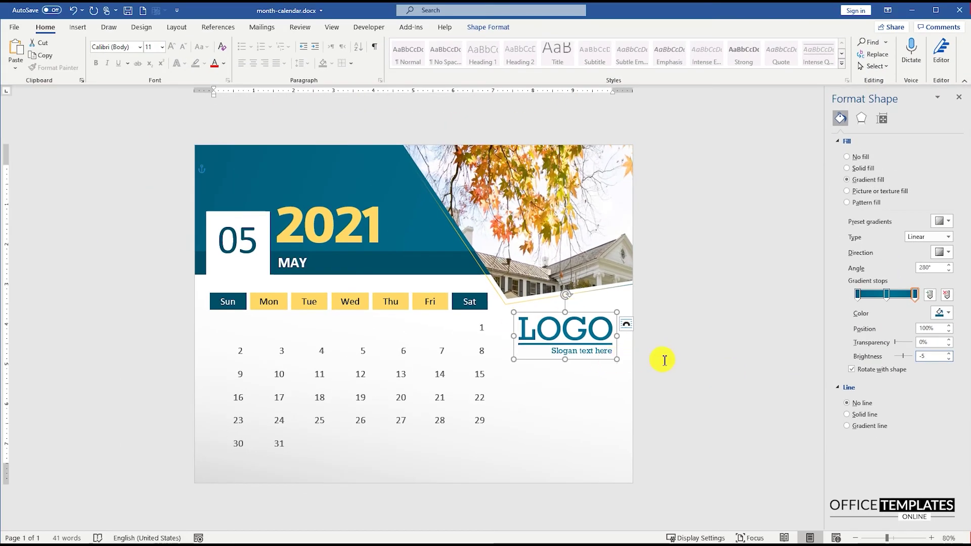
{"action": "left_click", "coordinate": [664, 360]}
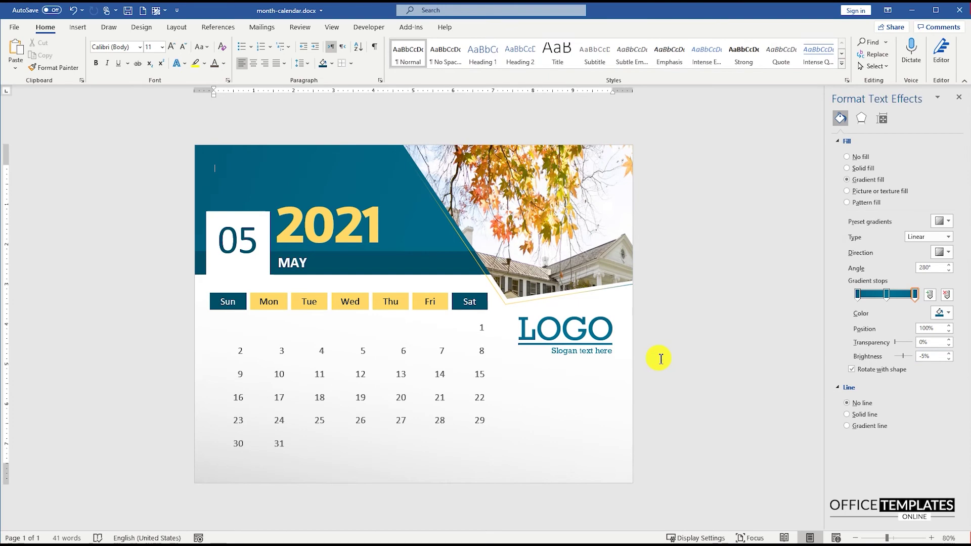
Draw a text box about 2.7" wide and 2.32" high below the logo for the company details, beginning with COMPANY NAME and "Company slogan text here".
{"action": "left_click", "coordinate": [78, 27]}
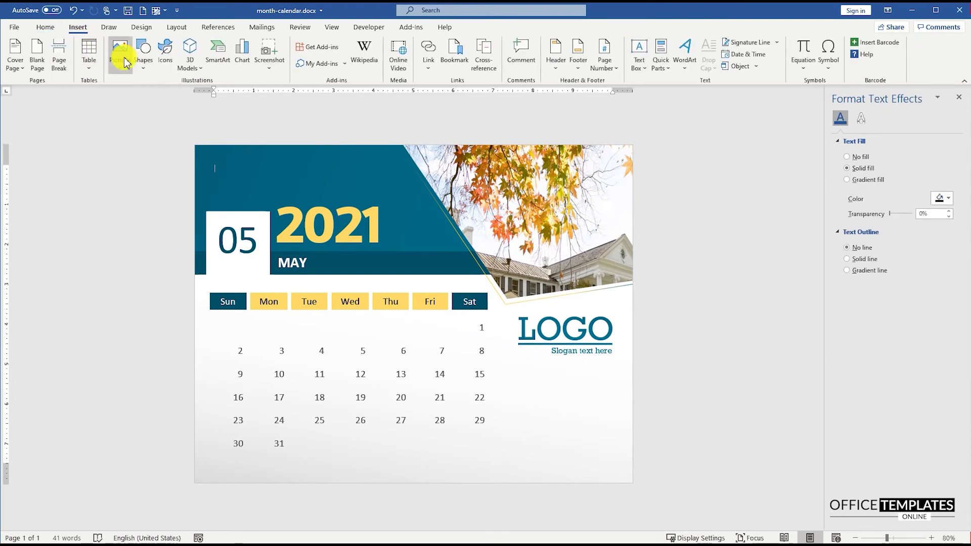
{"action": "left_click", "coordinate": [143, 53]}
{"action": "left_click", "coordinate": [149, 96]}
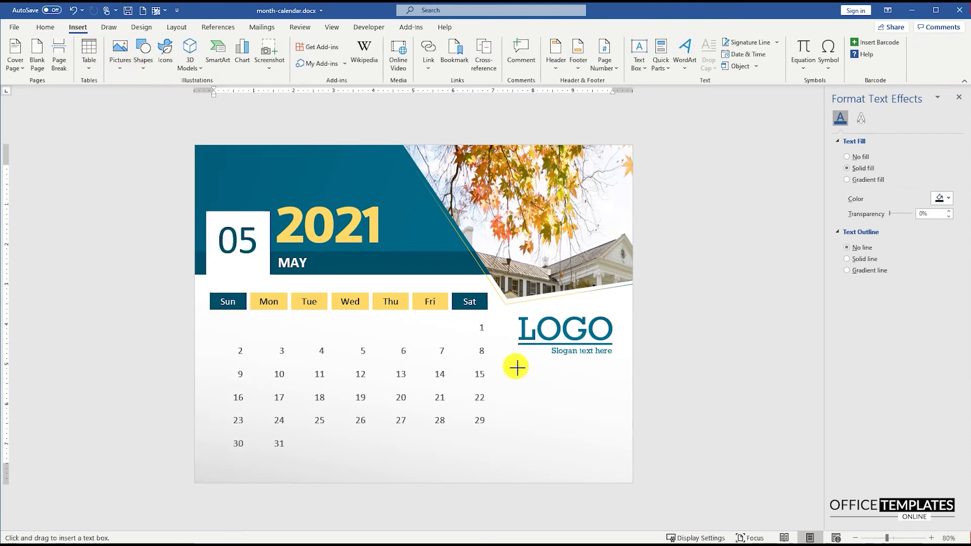
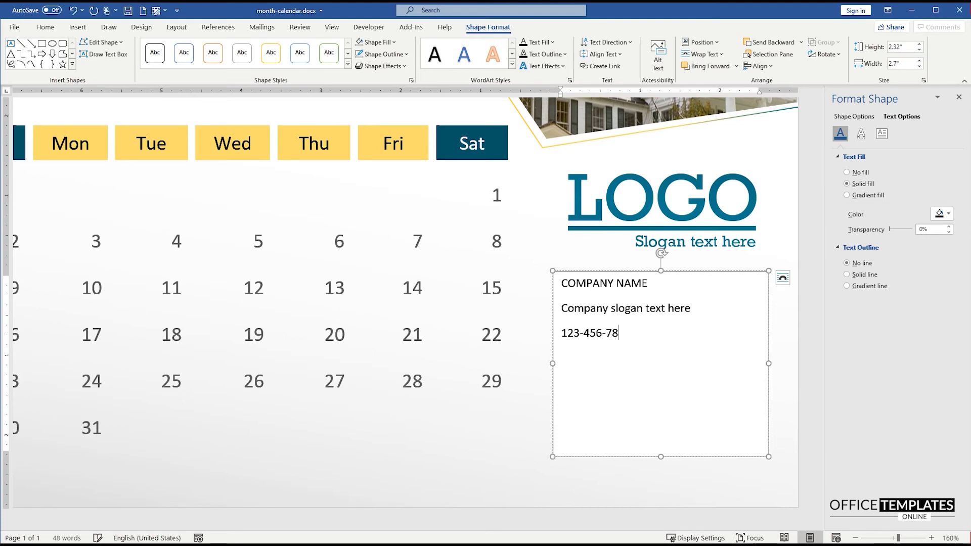
Remove the hyperlink from the e-mail line and add the lines "street address goes here" and "City State, Zip Code".
{"action": "right_click", "coordinate": [582, 358]}
{"action": "left_click", "coordinate": [620, 306]}
{"action": "left_click", "coordinate": [582, 381]}
{"action": "type", "text": "street address goes here"}
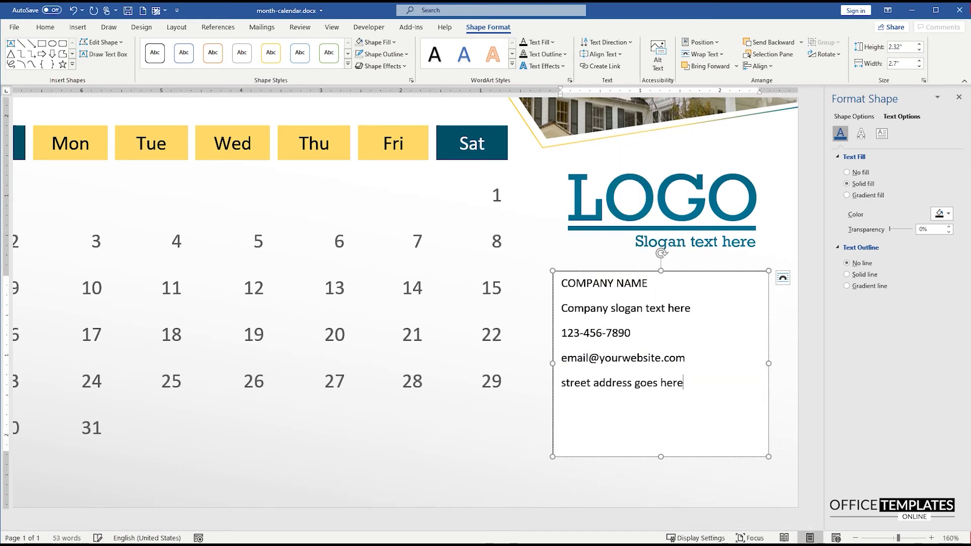
{"action": "type", "text": "Code"}
Remove the space after paragraph from all lines of the company details.
{"action": "left_click_drag", "start_coordinate": [663, 430], "coordinate": [568, 289]}
{"action": "left_click", "coordinate": [49, 29]}
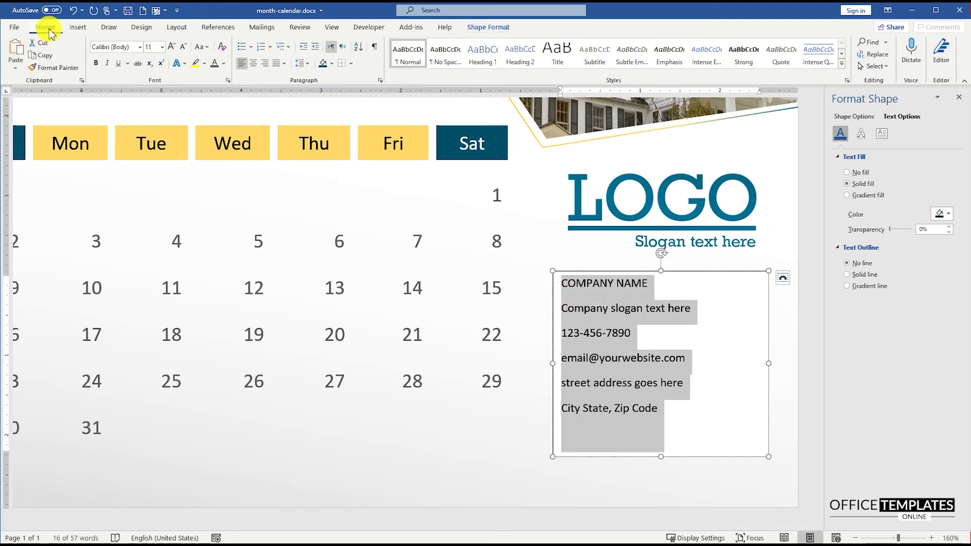
{"action": "left_click", "coordinate": [309, 64]}
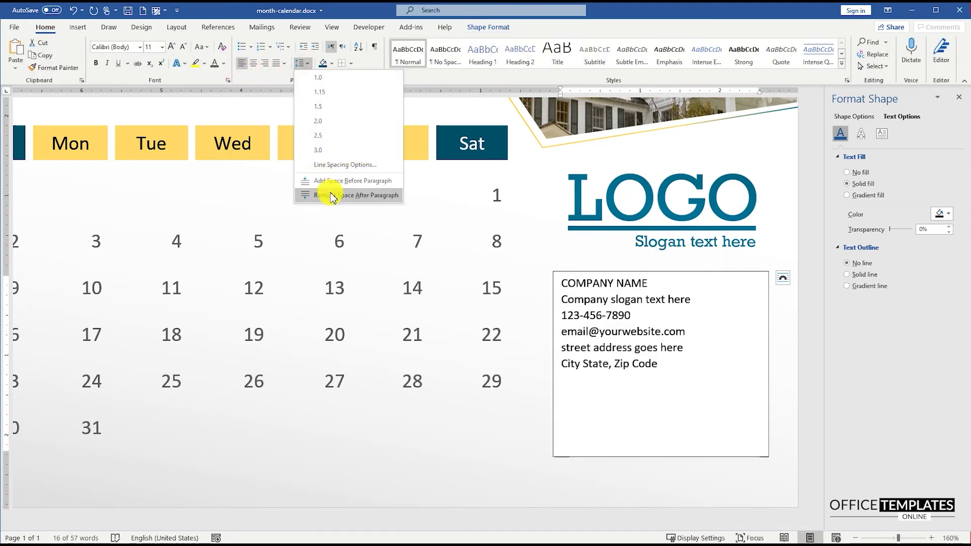
{"action": "left_click", "coordinate": [321, 192]}
Format the COMPANY NAME line at size 20, bold, in dark gold.
{"action": "triple_click", "coordinate": [610, 287]}
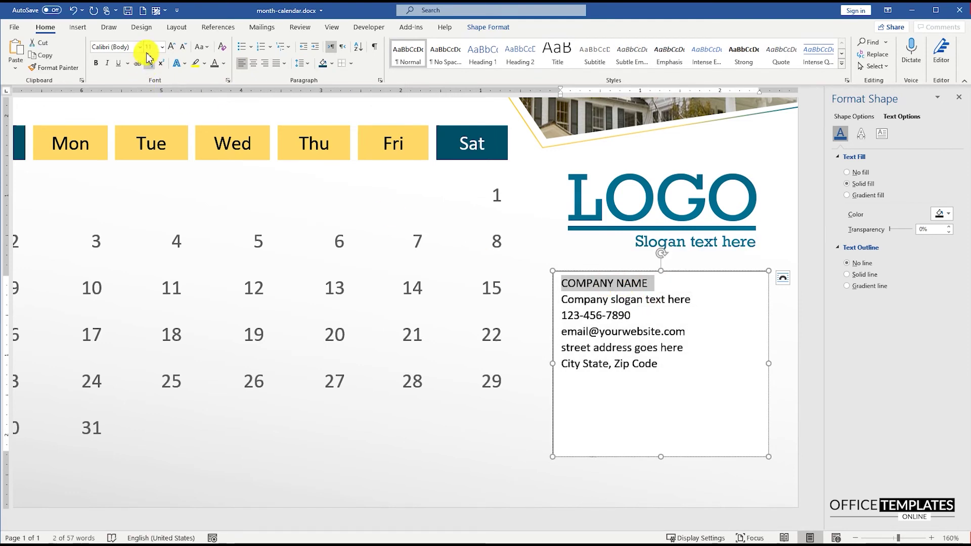
{"action": "type", "text": "20"}
{"action": "key", "text": "Return"}
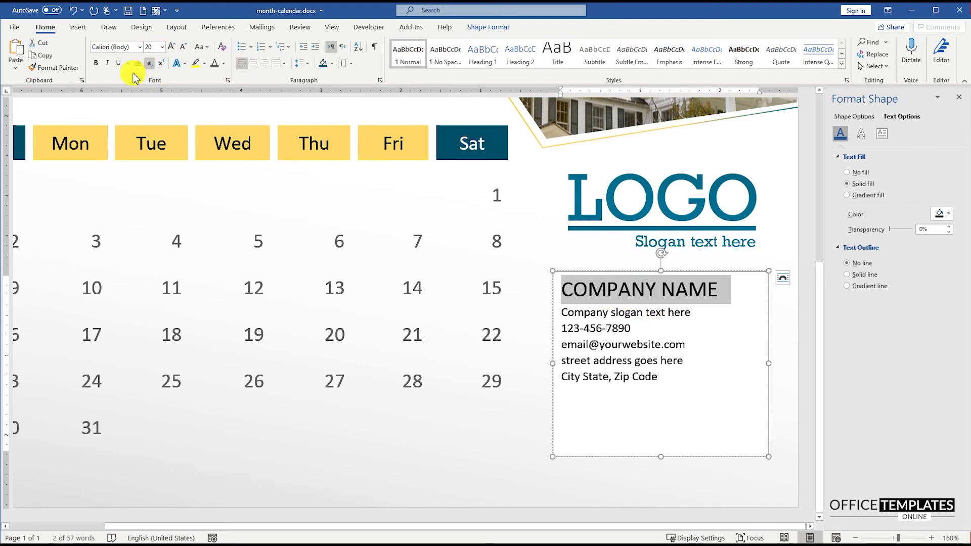
{"action": "left_click", "coordinate": [95, 62]}
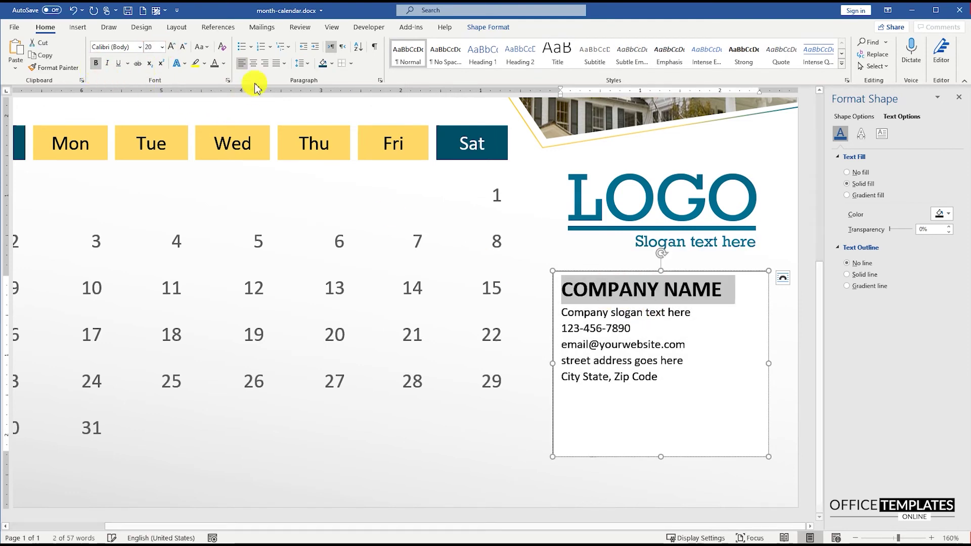
{"action": "left_click", "coordinate": [226, 64]}
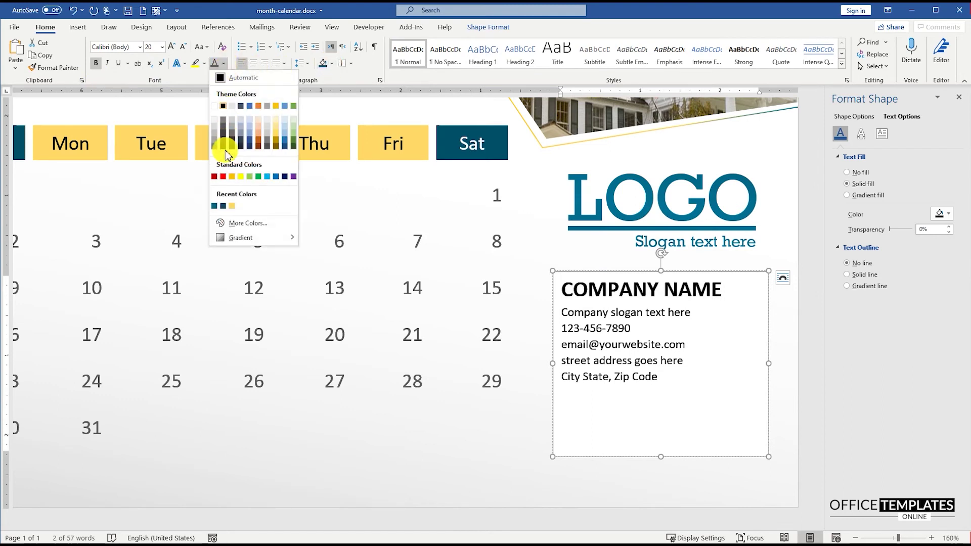
{"action": "left_click", "coordinate": [276, 143]}
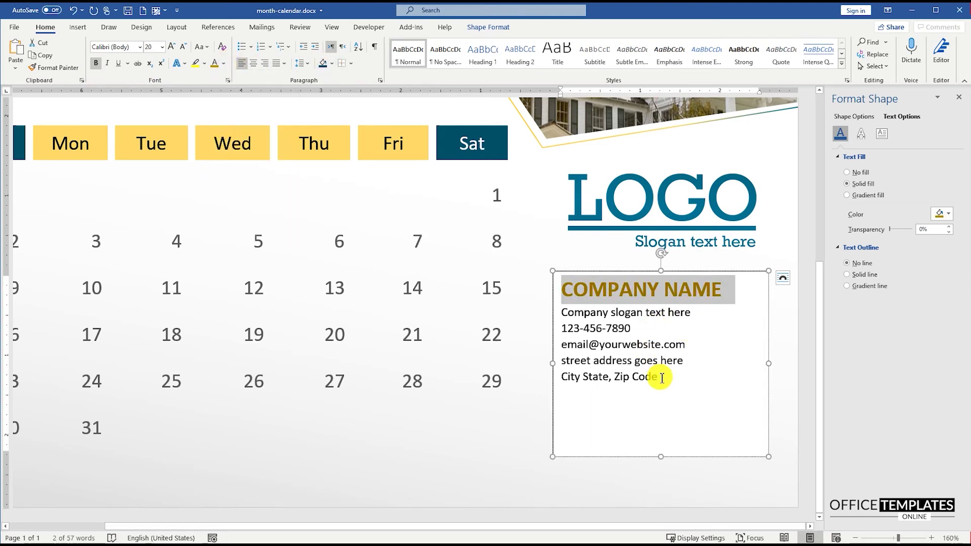
Increase the font size of the phone, e-mail and address lines to 14.
{"action": "left_click_drag", "start_coordinate": [663, 450], "coordinate": [560, 330]}
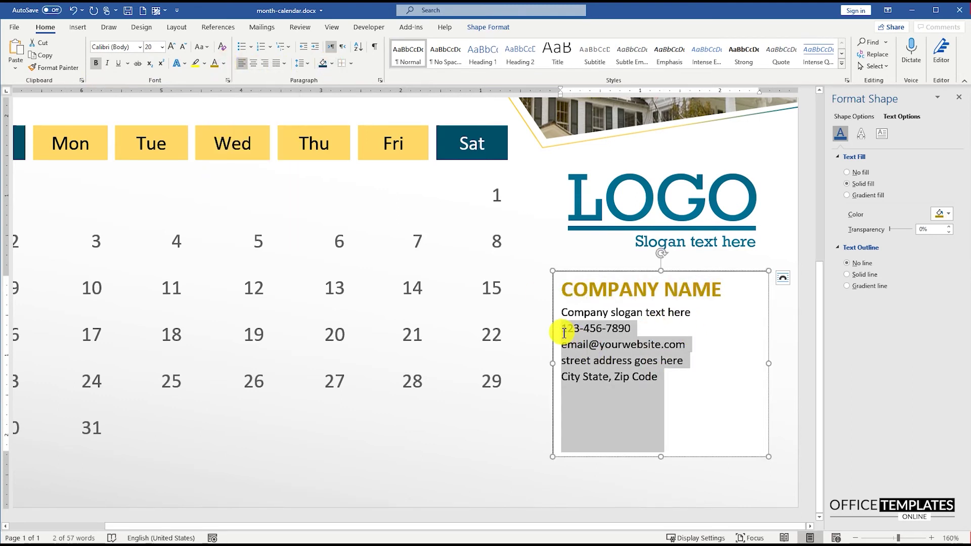
{"action": "left_click", "coordinate": [172, 47]}
{"action": "left_click", "coordinate": [172, 47]}
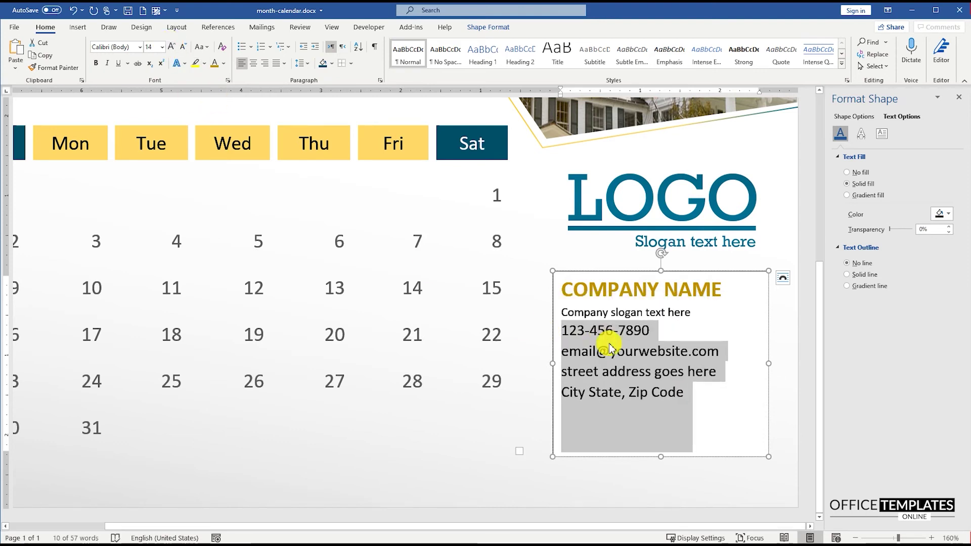
Set the spacing after the company slogan paragraph to 8 pt.
{"action": "triple_click", "coordinate": [663, 313]}
{"action": "left_click", "coordinate": [304, 64]}
{"action": "left_click", "coordinate": [334, 165]}
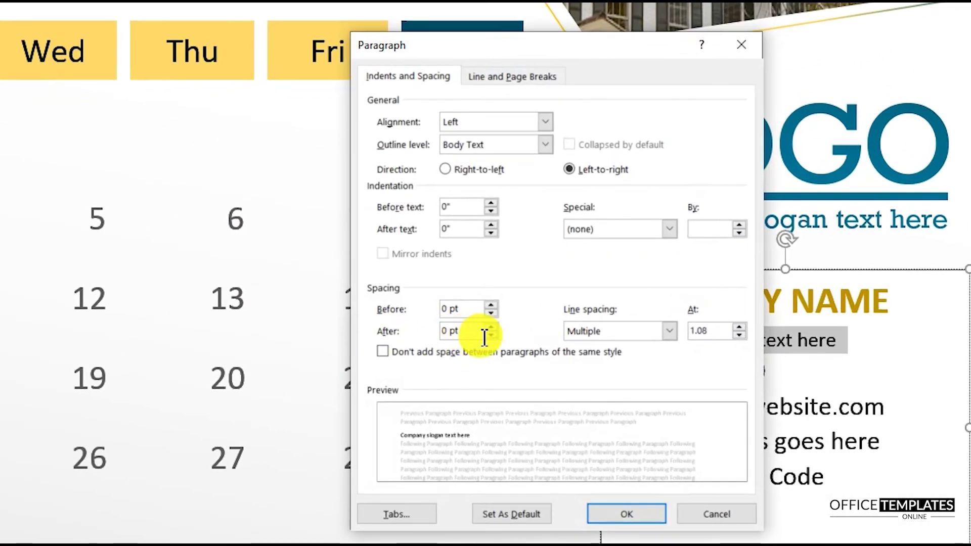
{"action": "left_click_drag", "start_coordinate": [464, 329], "coordinate": [426, 329]}
{"action": "type", "text": "8"}
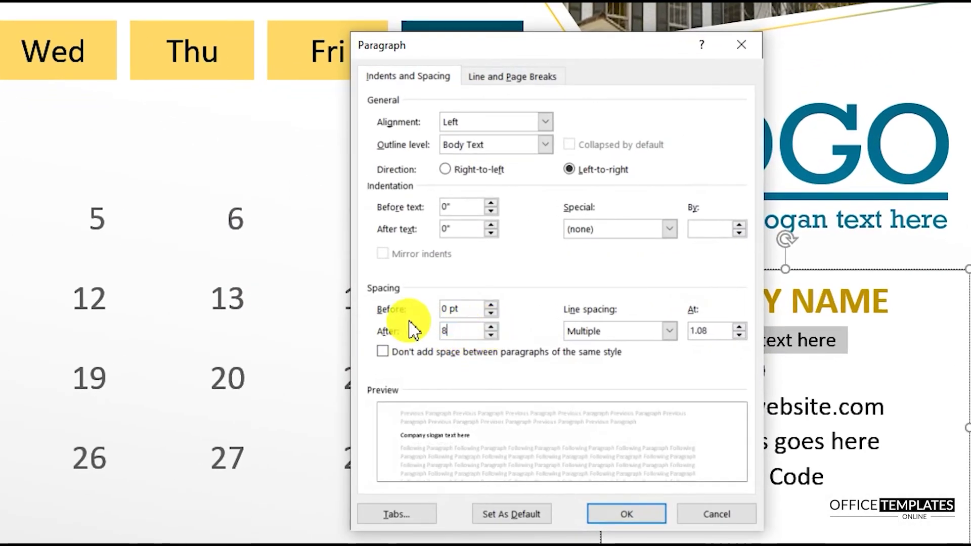
{"action": "left_click", "coordinate": [632, 513]}
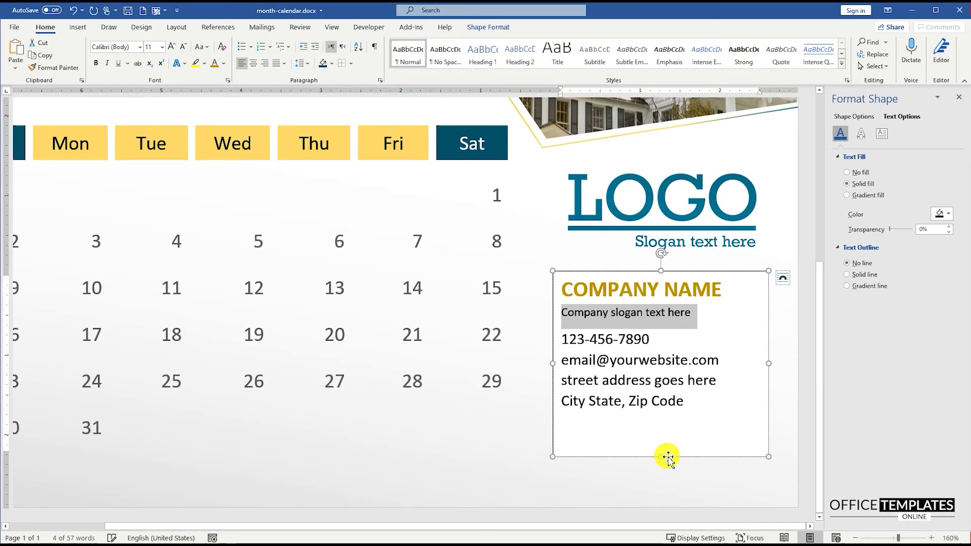
Shorten the company details text box to fit its lines and remove its fill and outline.
{"action": "left_click", "coordinate": [664, 456]}
{"action": "left_click_drag", "start_coordinate": [662, 437], "coordinate": [664, 421]}
{"action": "right_click", "coordinate": [670, 421]}
{"action": "left_click", "coordinate": [704, 438]}
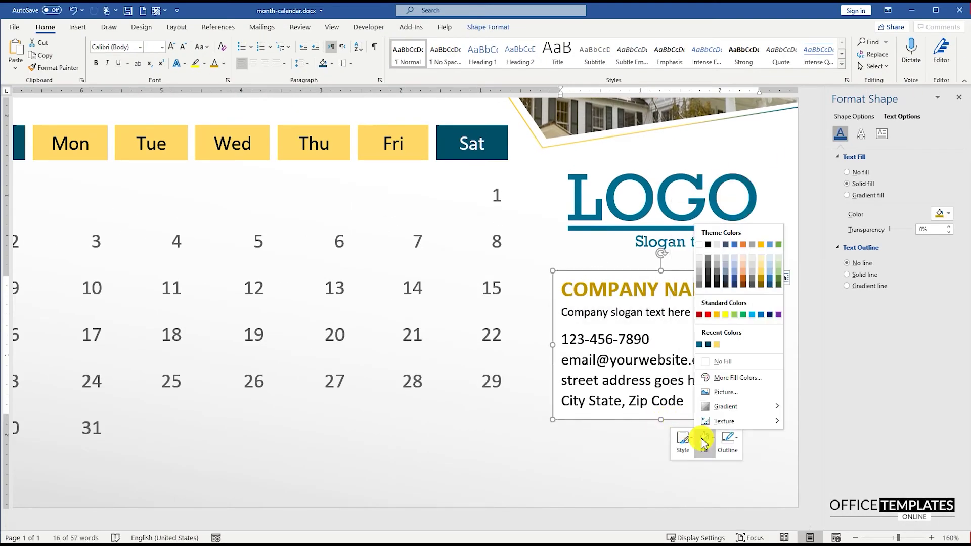
{"action": "left_click", "coordinate": [733, 362]}
{"action": "left_click", "coordinate": [729, 449]}
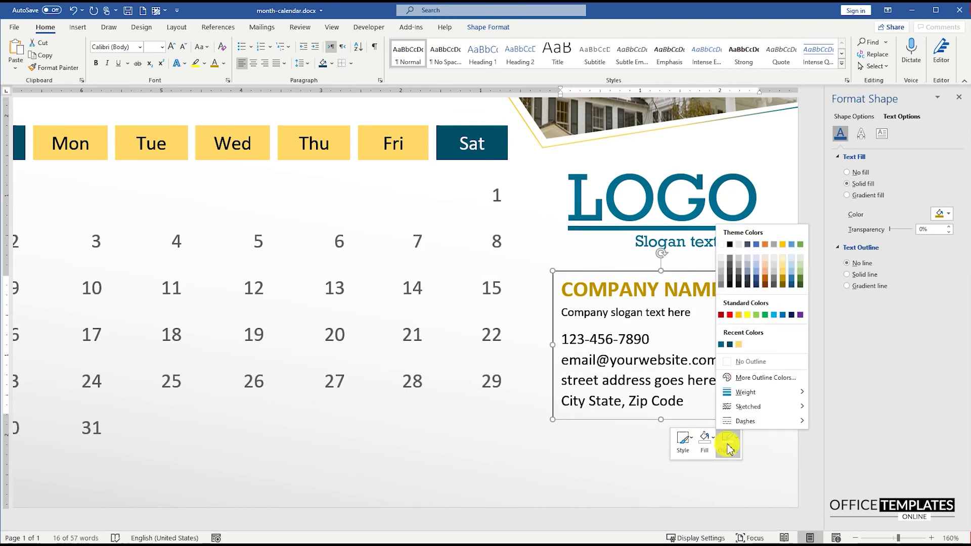
{"action": "left_click", "coordinate": [744, 362]}
Move the company details text box slightly to the right, beneath the logo.
{"action": "left_click", "coordinate": [647, 291]}
{"action": "left_click_drag", "start_coordinate": [625, 271], "coordinate": [634, 269]}
{"action": "scroll", "coordinate": [545, 293], "scroll_direction": "down", "scroll_amount": 8}
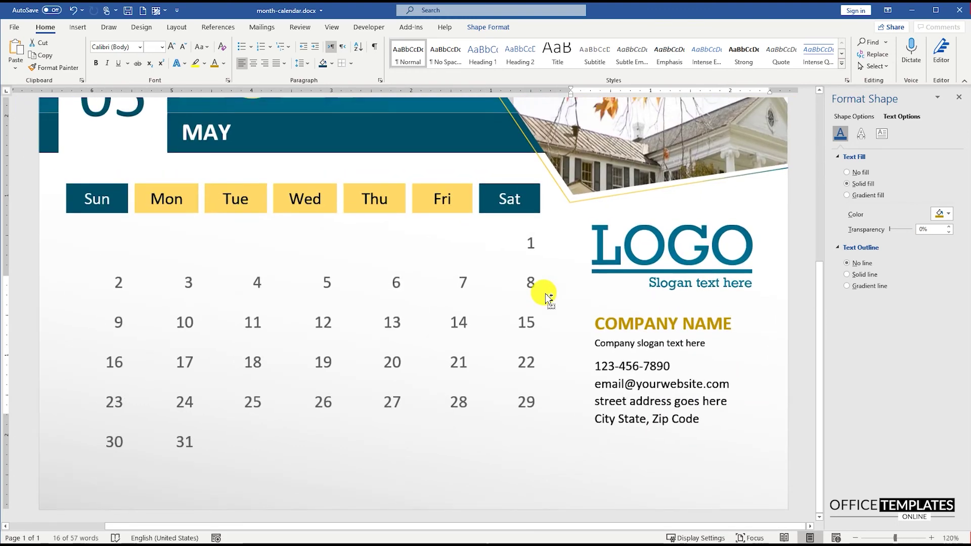
{"action": "left_click", "coordinate": [648, 368]}
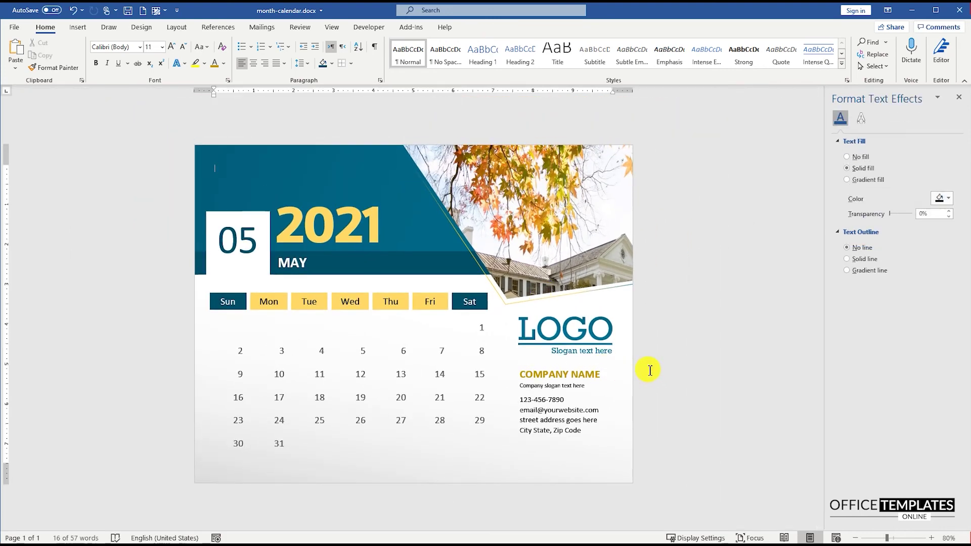
Draw a text box about 10.03" wide and 0.52" high below the date table, spanning to the logo column's right edge.
{"action": "left_click", "coordinate": [79, 28]}
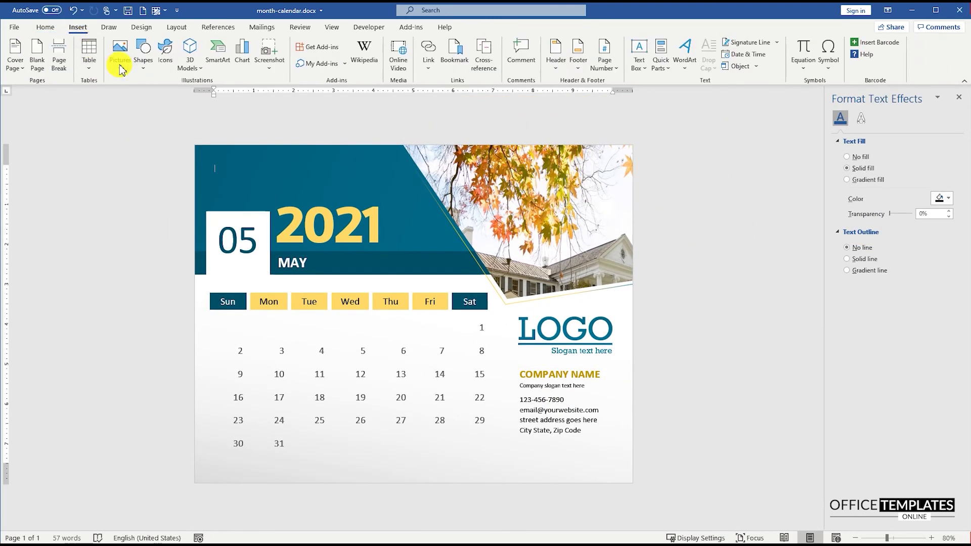
{"action": "left_click", "coordinate": [143, 58]}
{"action": "left_click", "coordinate": [136, 92]}
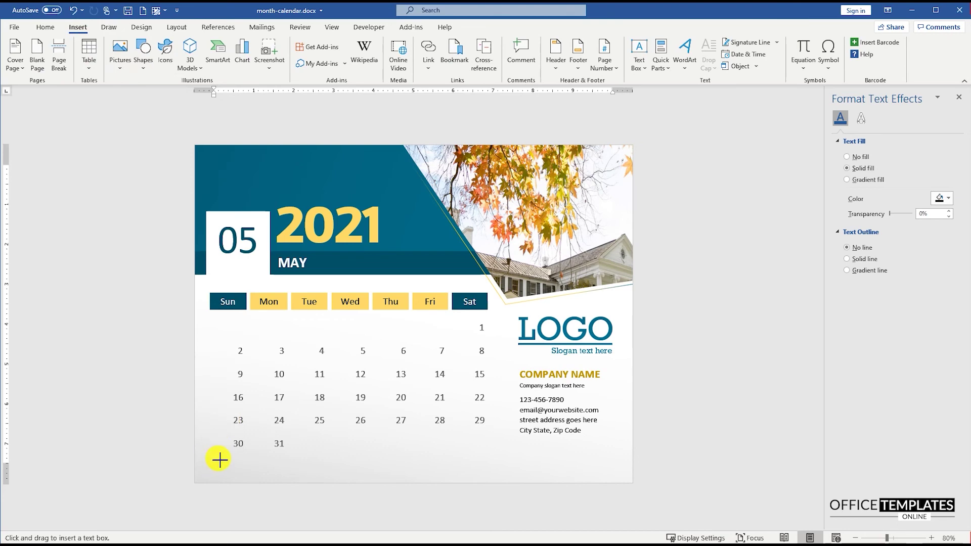
{"action": "left_click_drag", "start_coordinate": [213, 458], "coordinate": [612, 480]}
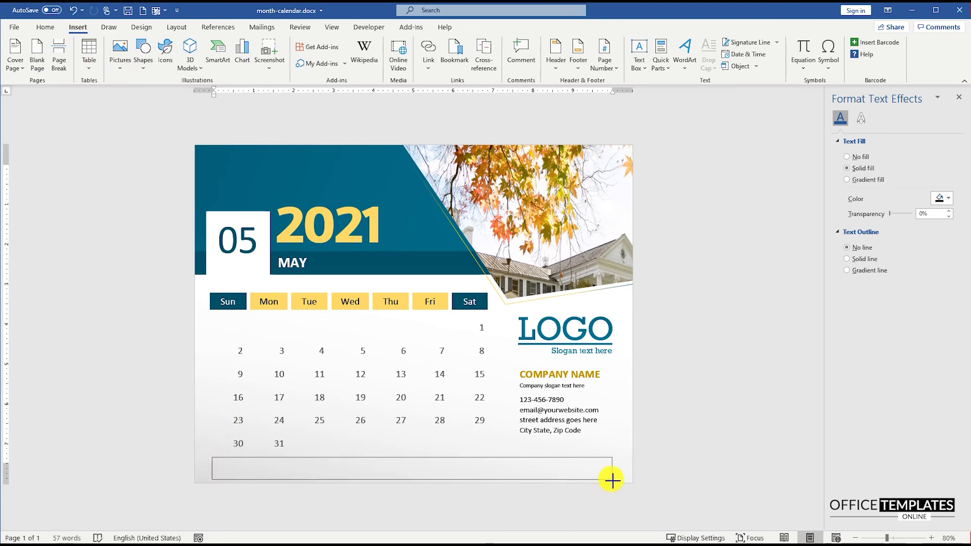
Remove the fill and outline from the text box below the date table.
{"action": "right_click", "coordinate": [398, 458]}
{"action": "left_click", "coordinate": [430, 478]}
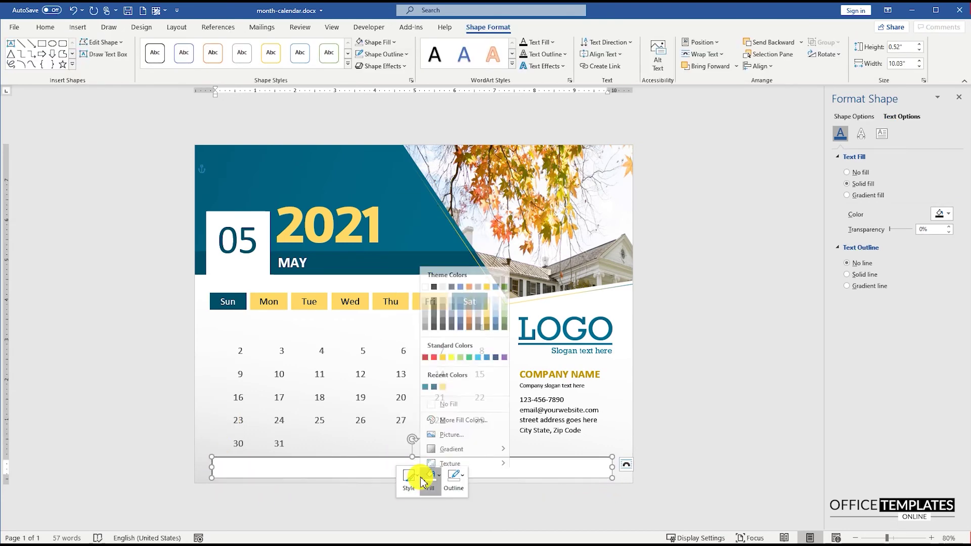
{"action": "key", "text": "Escape"}
{"action": "left_click", "coordinate": [453, 478]}
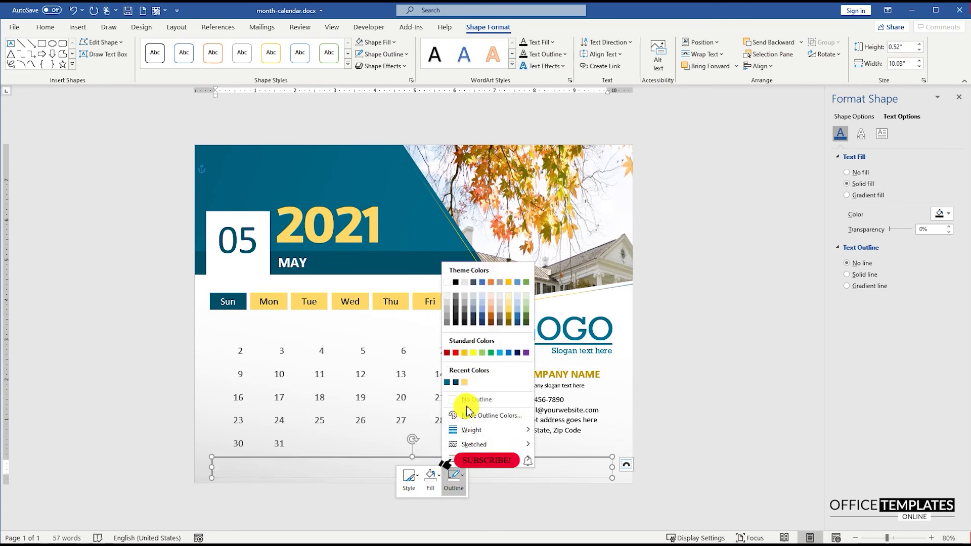
{"action": "left_click", "coordinate": [455, 383]}
Fill the text box below the dates with placeholder text generated by =lorem(1,3).
{"action": "left_click", "coordinate": [250, 469]}
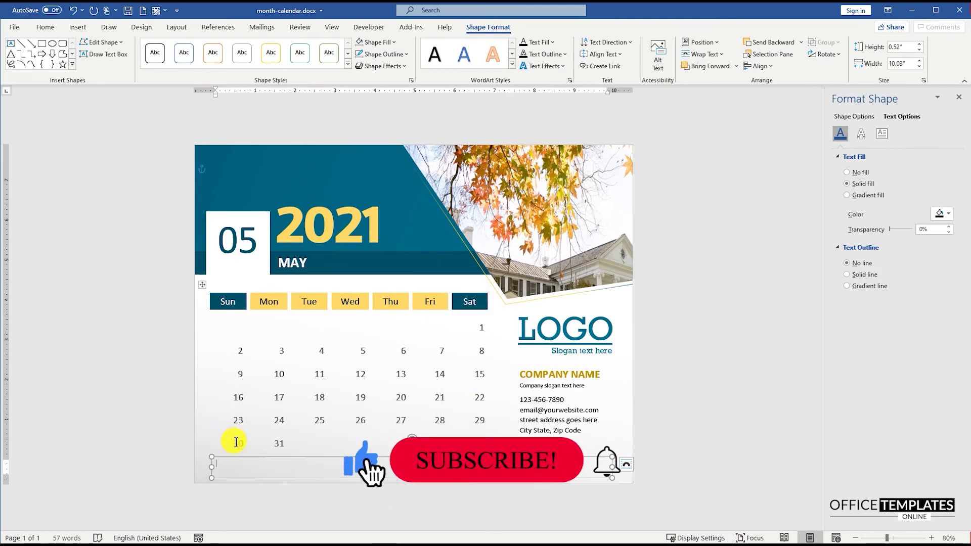
{"action": "type", "text": "="}
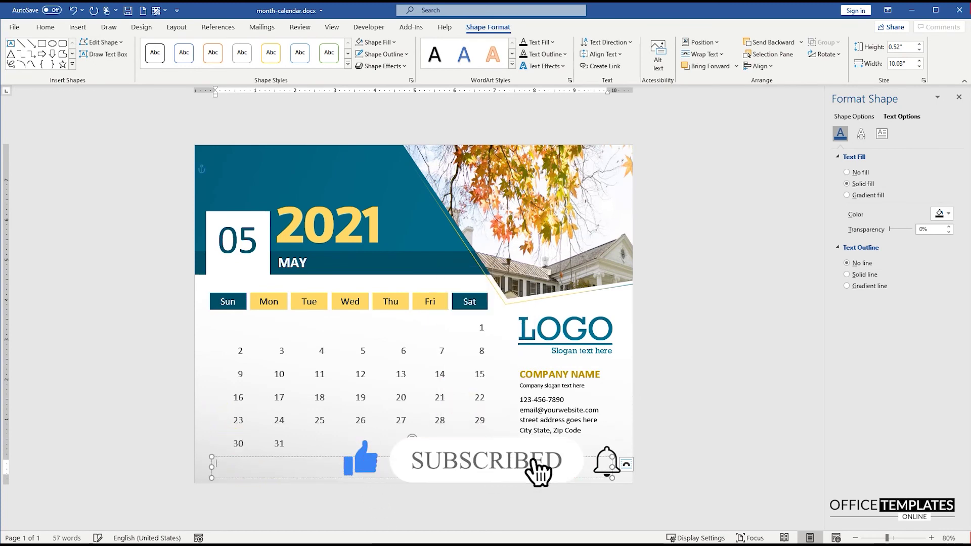
{"action": "scroll", "coordinate": [219, 440], "scroll_direction": "up", "scroll_amount": 8}
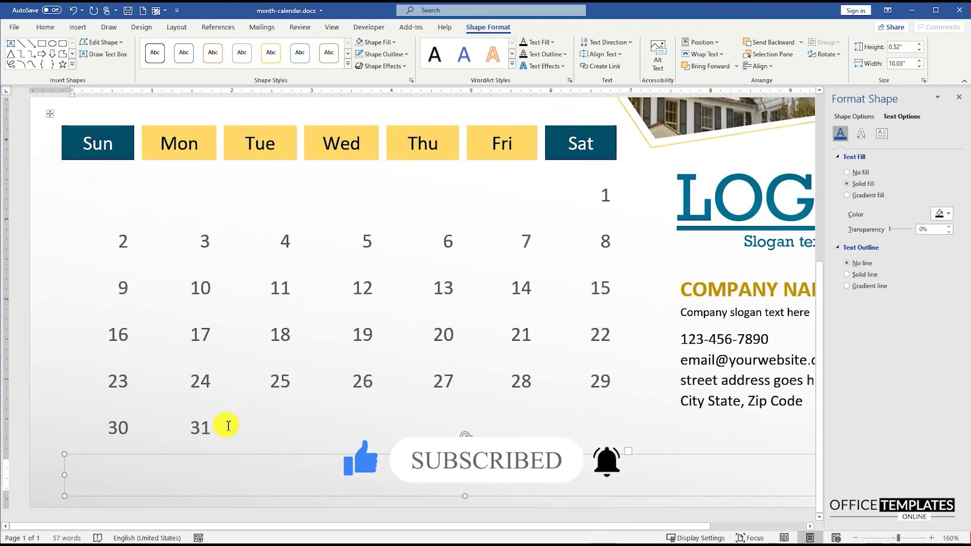
{"action": "type", "text": "="}
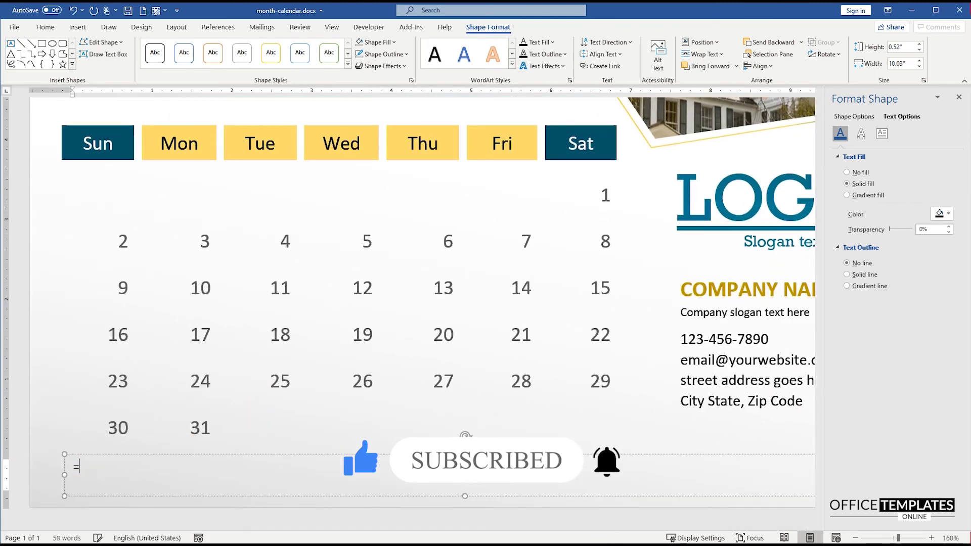
{"action": "type", "text": "lorem("}
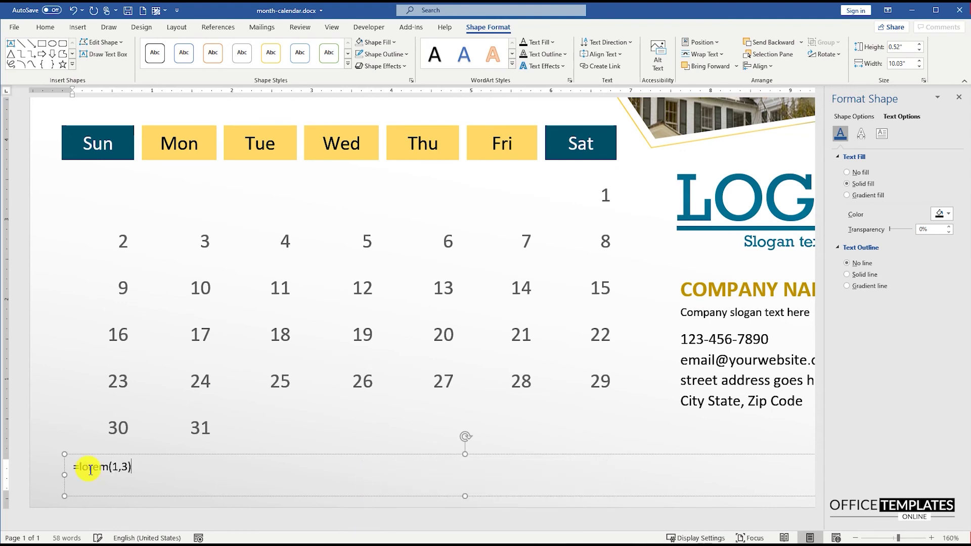
{"action": "type", "text": "1,3)"}
{"action": "key", "text": "Return"}
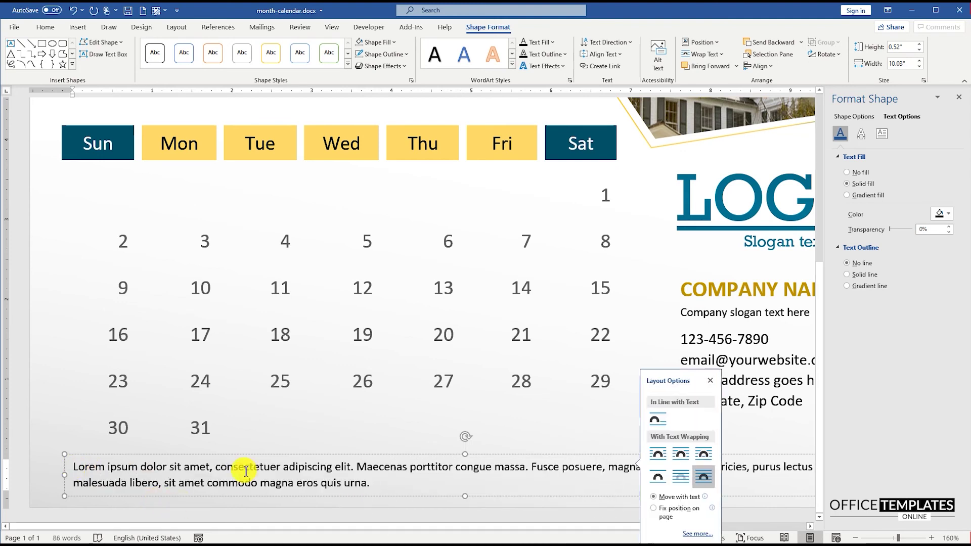
Change the placeholder paragraph's font color to gray, using a lighter tint of Black, Text 1.
{"action": "triple_click", "coordinate": [246, 470]}
{"action": "left_click", "coordinate": [45, 27]}
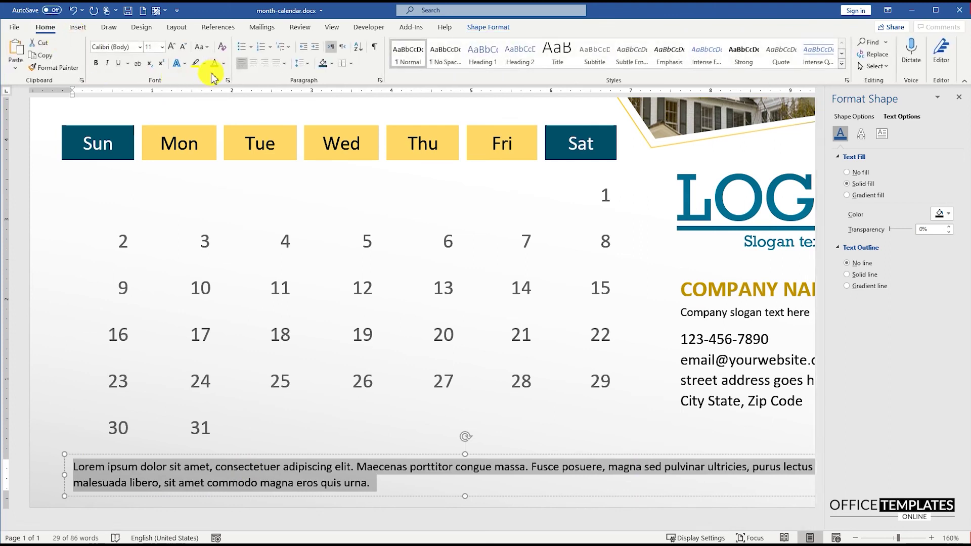
{"action": "left_click", "coordinate": [225, 64]}
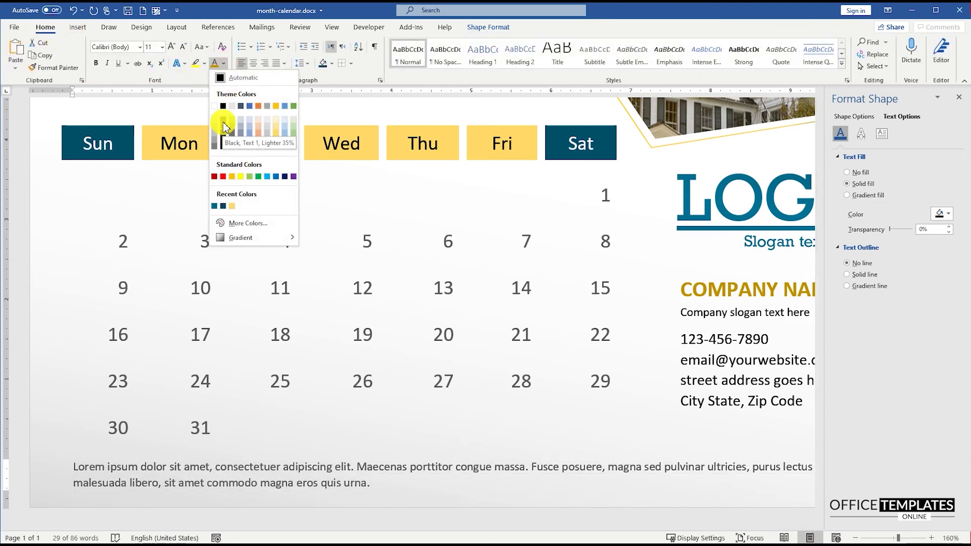
{"action": "left_click", "coordinate": [223, 126]}
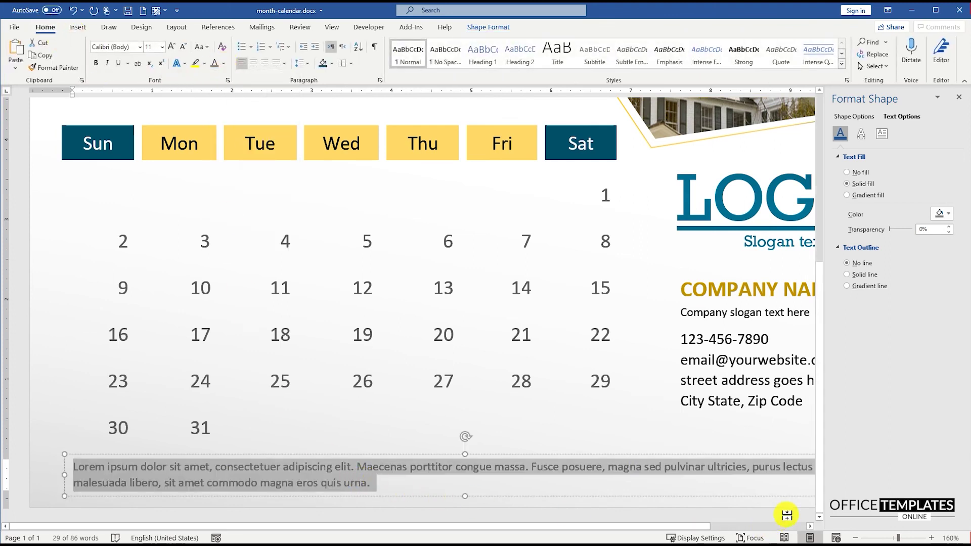
Delete the placeholder text after "pulvinar ultricies" and end the sentence with a period.
{"action": "left_click", "coordinate": [754, 472]}
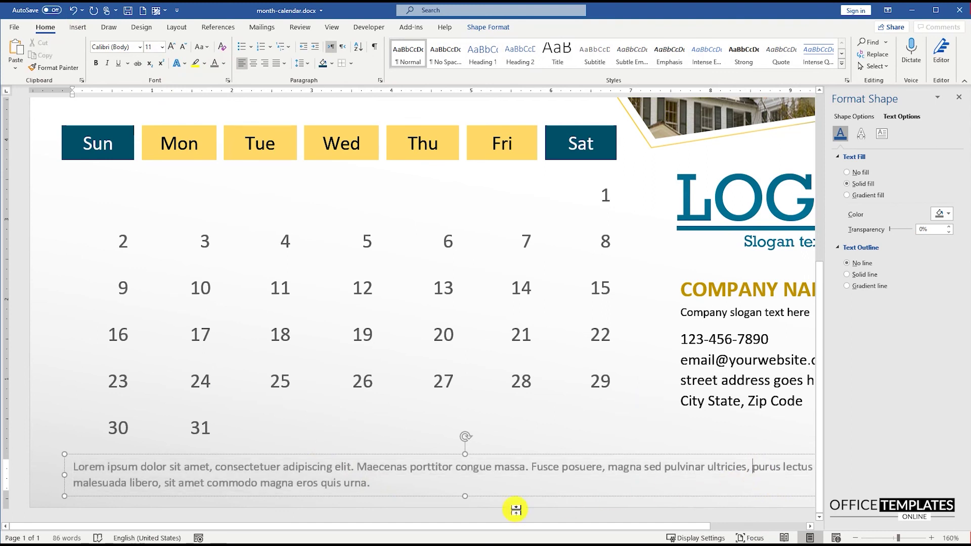
{"action": "key", "text": "ctrl+shift+End"}
{"action": "key", "text": "Delete"}
{"action": "key", "text": "BackSpace"}
{"action": "key", "text": "BackSpace"}
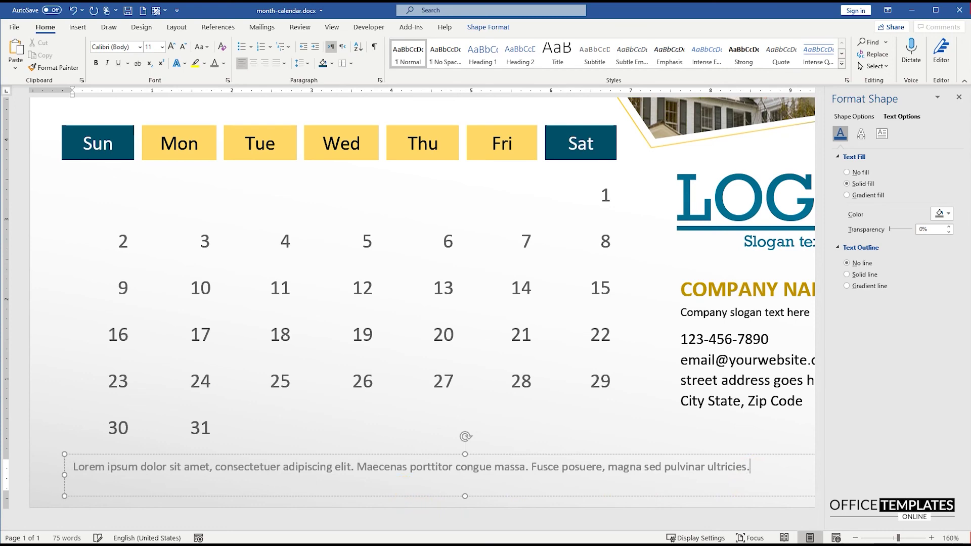
Reduce the placeholder text box's height to fit its single line and move it slightly closer to the page's lower edge.
{"action": "scroll", "coordinate": [433, 488], "scroll_direction": "down", "scroll_amount": 6}
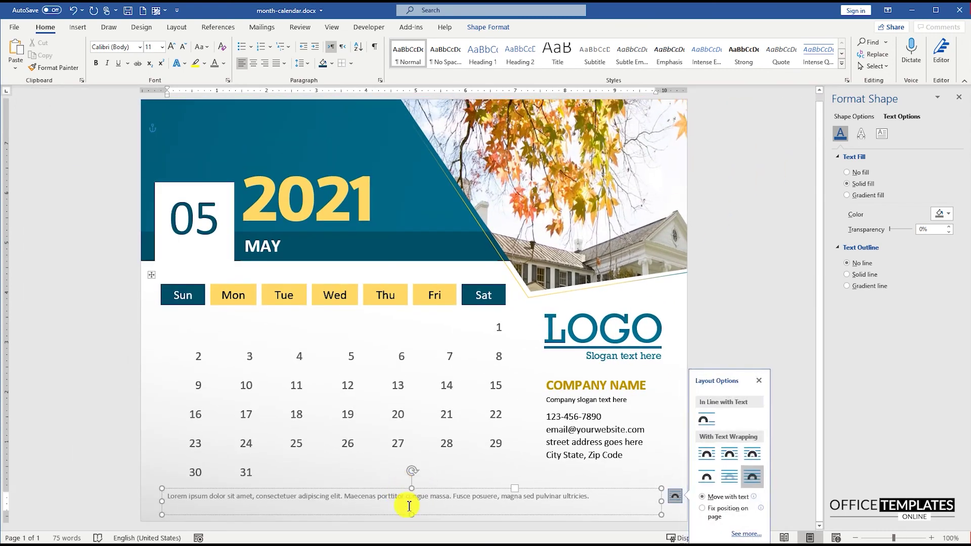
{"action": "left_click_drag", "start_coordinate": [412, 515], "coordinate": [426, 497]}
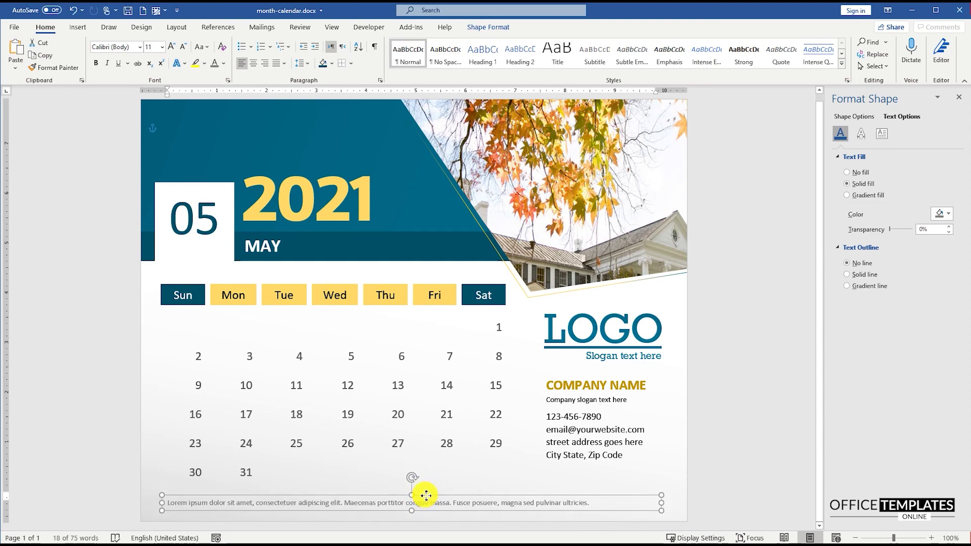
{"action": "left_click", "coordinate": [707, 406]}
{"action": "scroll", "coordinate": [702, 405], "scroll_direction": "down", "scroll_amount": 3}
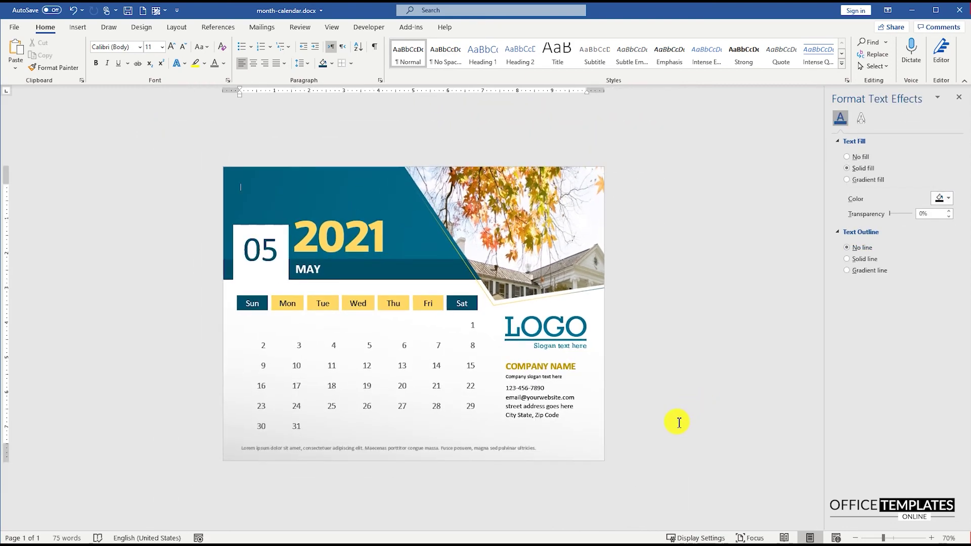